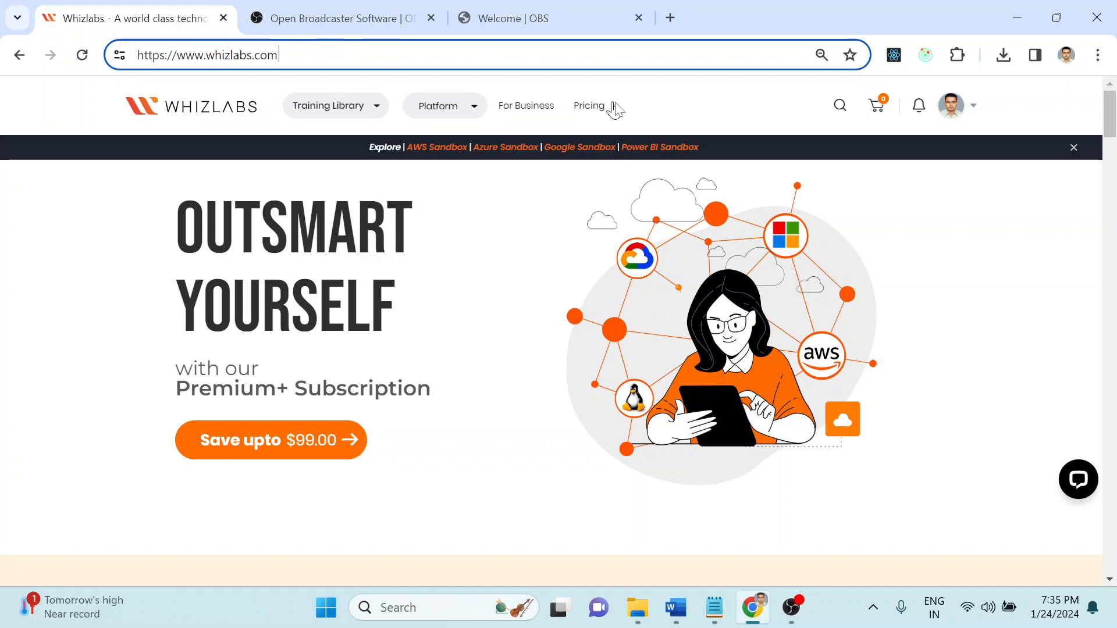
# Step: Open the account dropdown from the profile avatar on the Whizlabs home page
pyautogui.moveTo(954, 114)
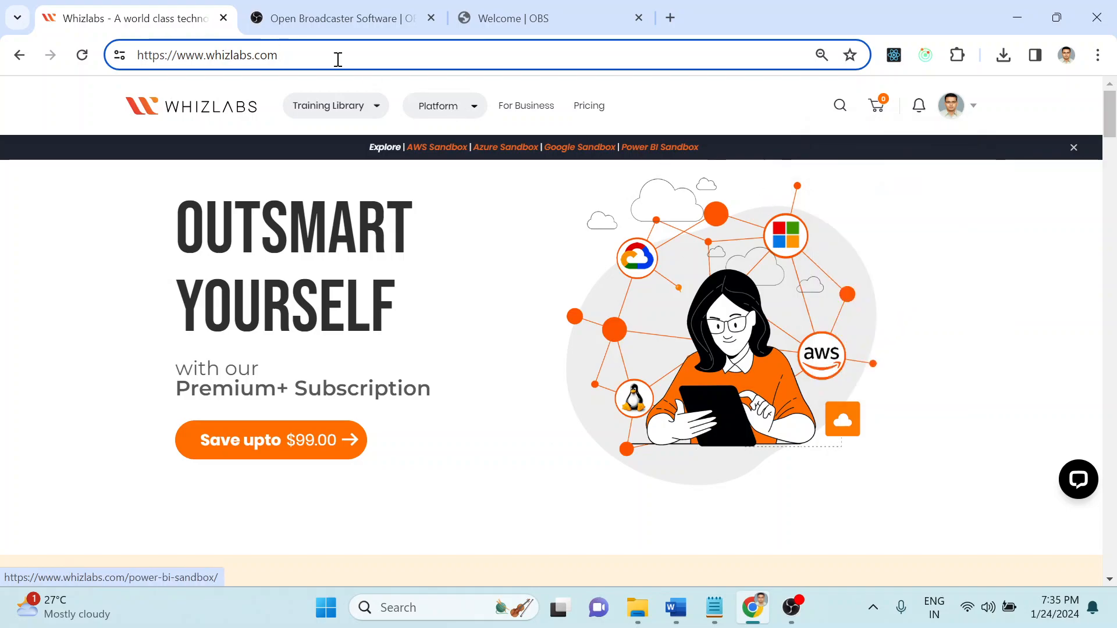
pyautogui.click(284, 47)
pyautogui.click(291, 52)
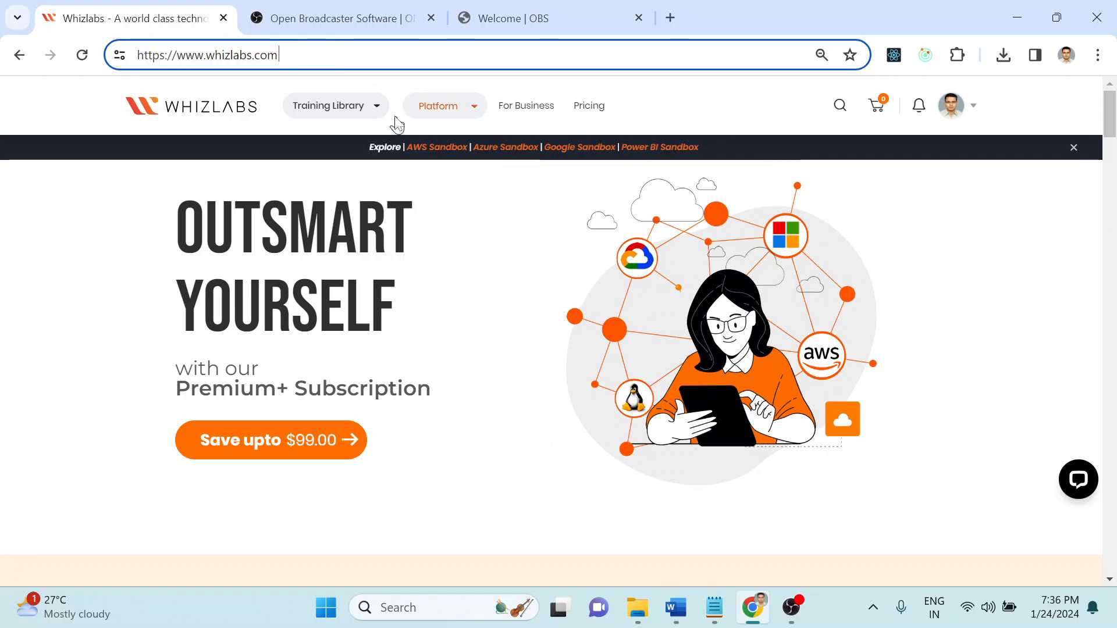
pyautogui.click(946, 113)
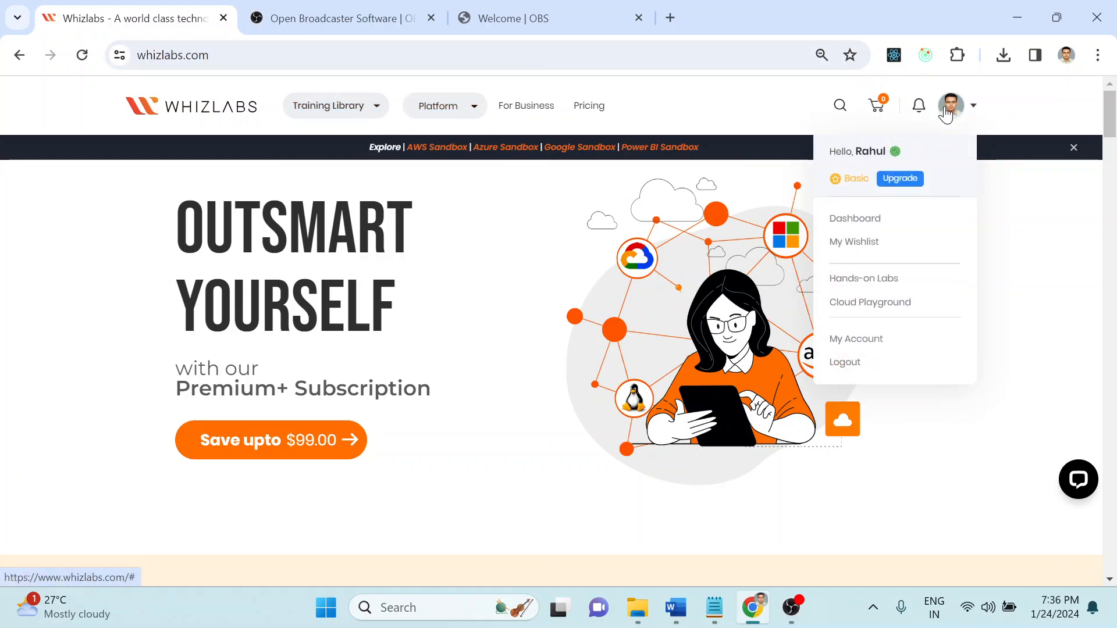
# Step: Go from Dashboard via My Courses to the AWS Certified Solutions Architect Associate Labs list
pyautogui.click(865, 222)
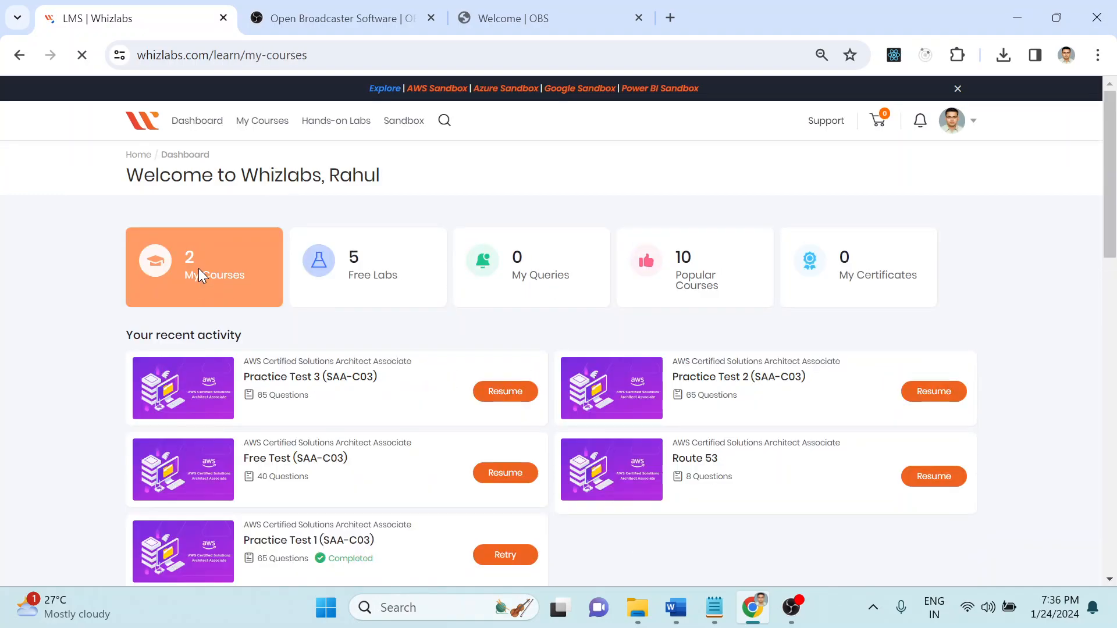
pyautogui.click(197, 273)
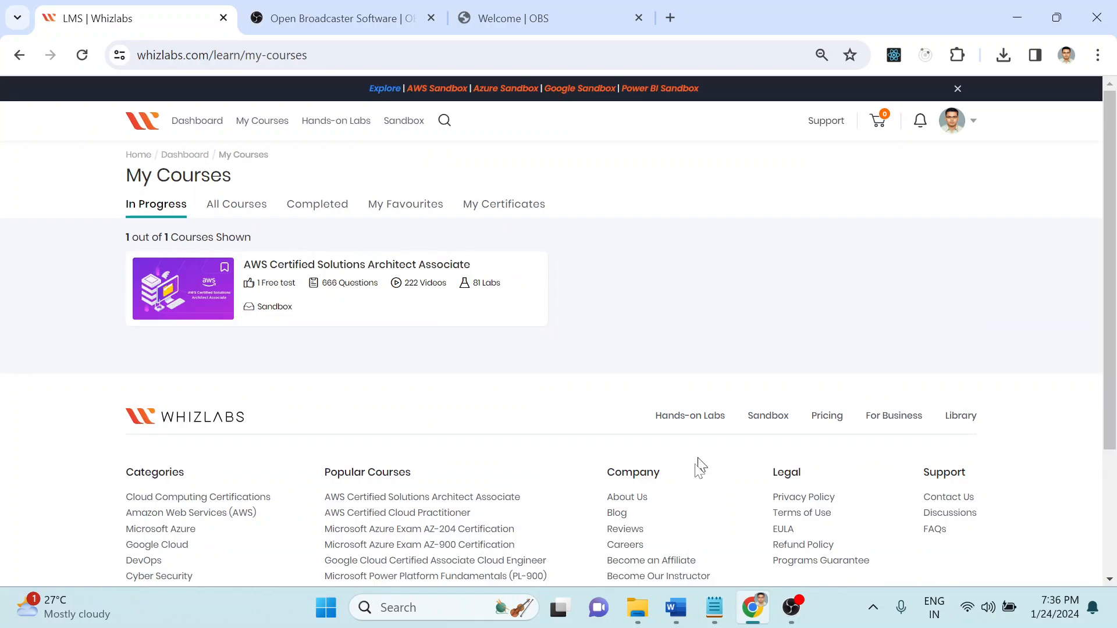
pyautogui.click(373, 267)
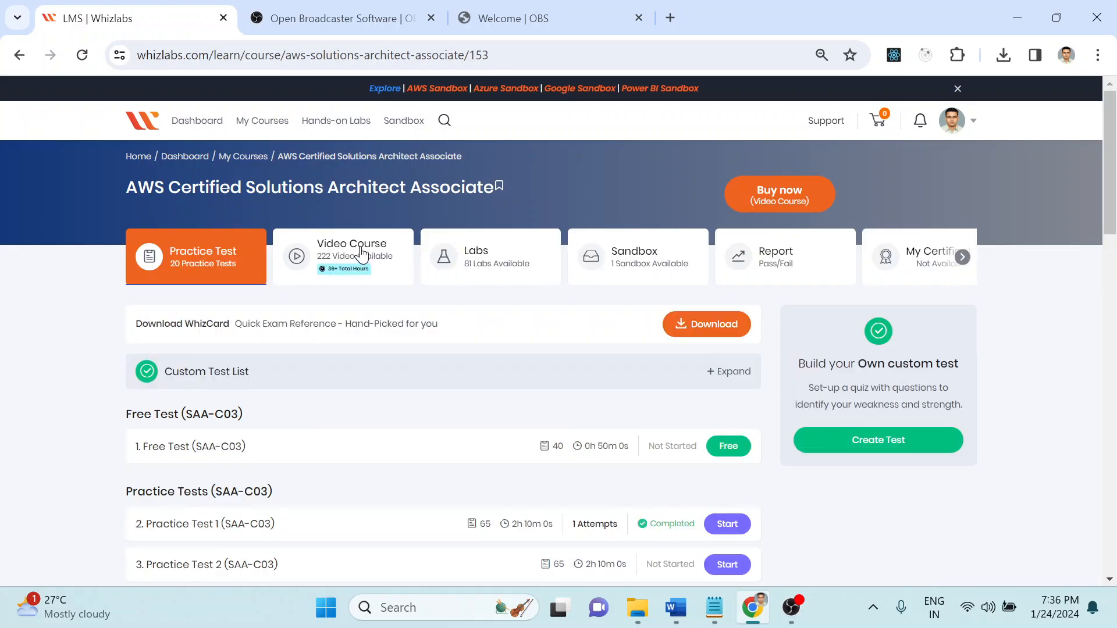
pyautogui.click(488, 267)
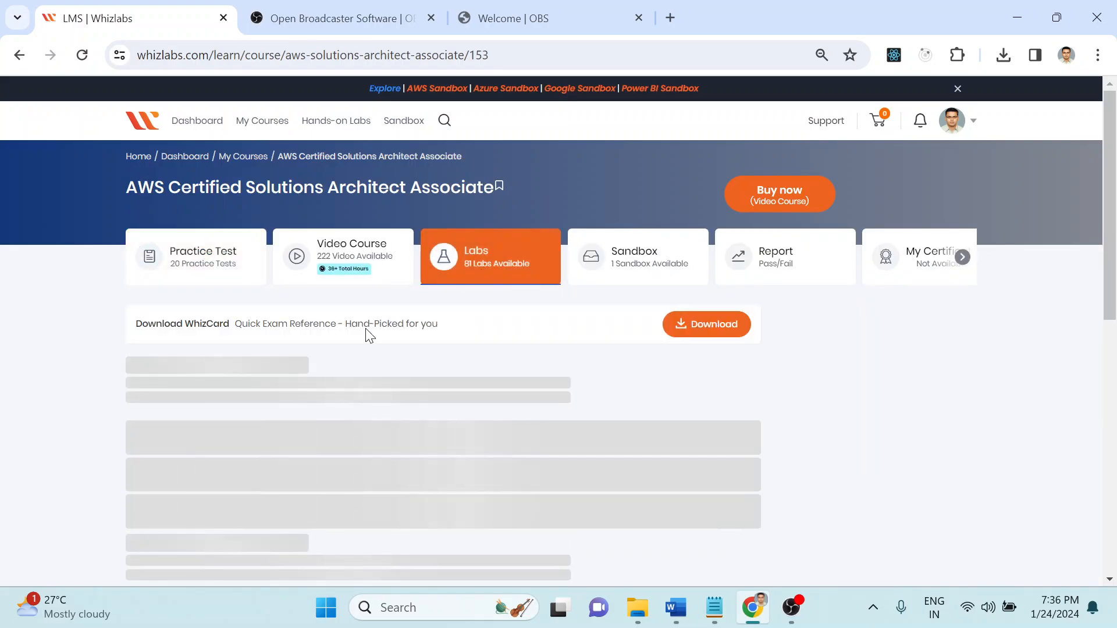
# Step: Scroll down the course's lab list, returning to it after a stray click
pyautogui.scroll(-2, 84, 387)
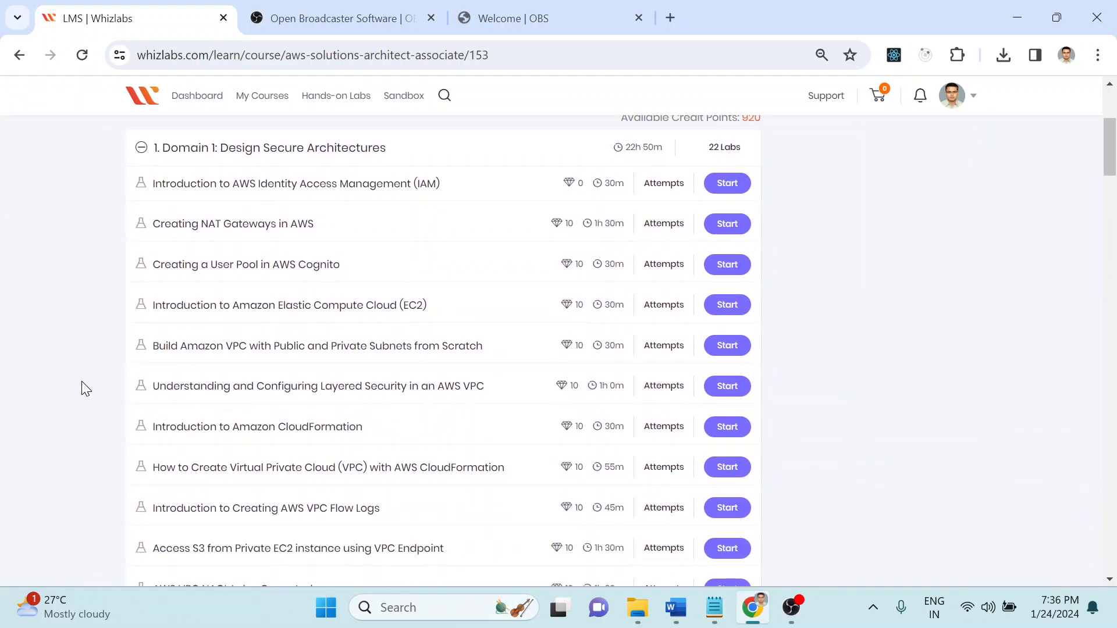
pyautogui.scroll(-5, 82, 383)
pyautogui.scroll(-6, 85, 388)
pyautogui.scroll(-6, 84, 388)
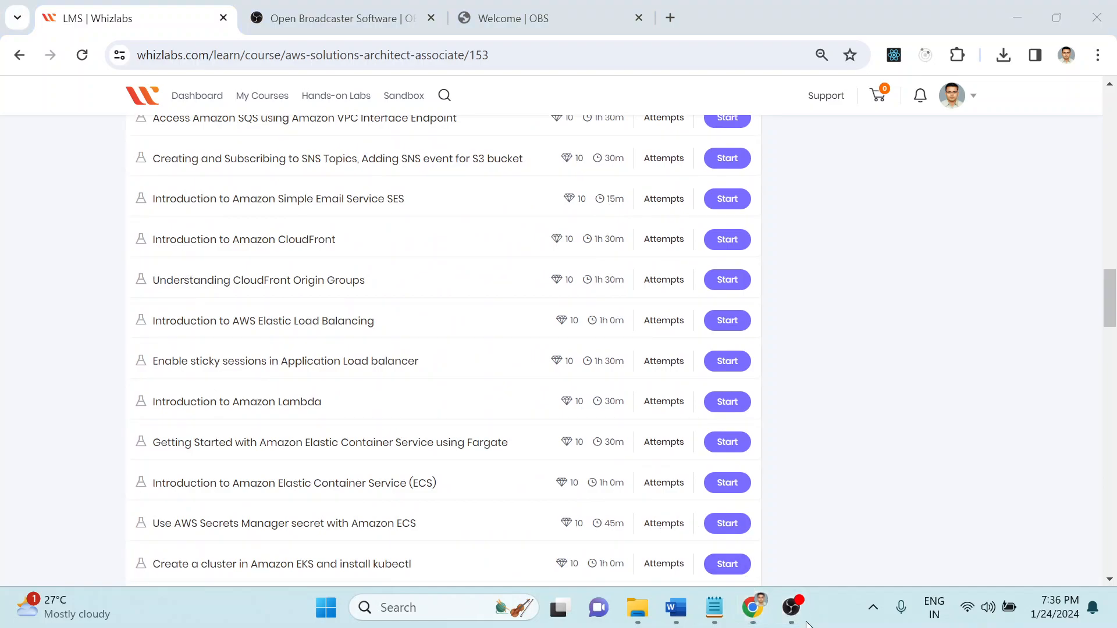
pyautogui.click(792, 608)
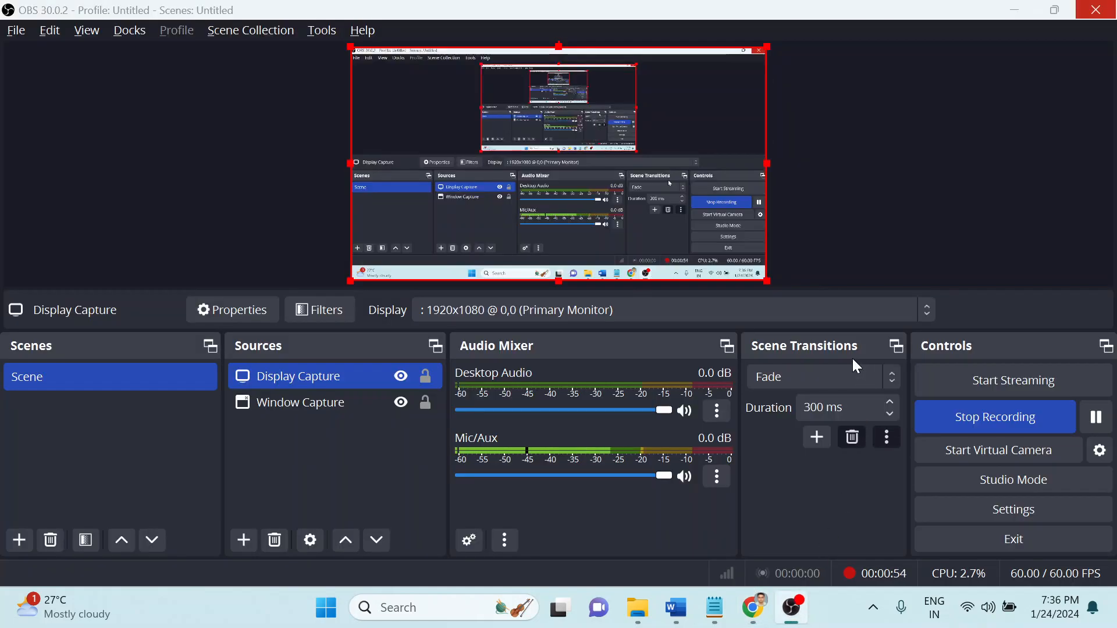
pyautogui.hotkey('alt', 'Tab')
# Step: Scroll to Domain 3 and locate 'How to Create a static website using Amazon S3'
pyautogui.scroll(-6, 2, 308)
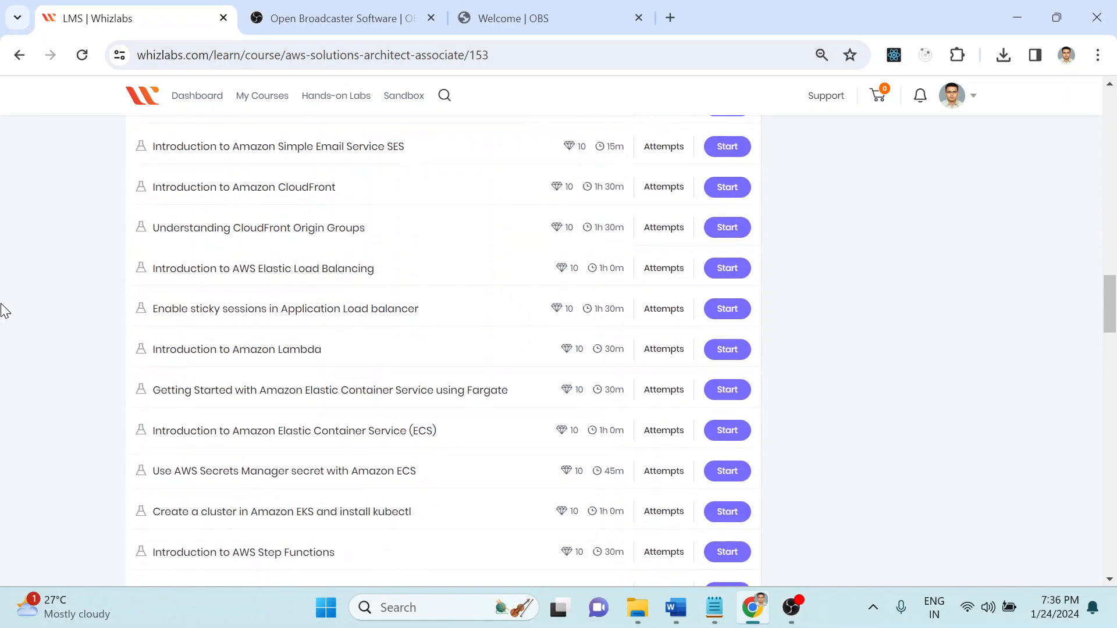
pyautogui.scroll(-20, 2, 309)
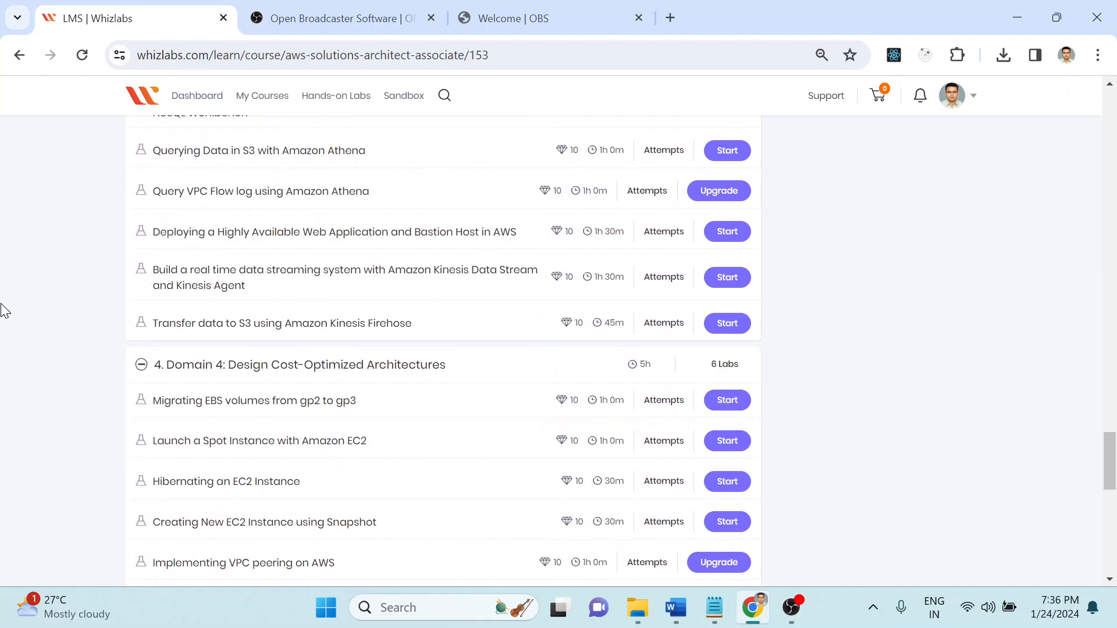
pyautogui.scroll(8, 2, 310)
pyautogui.scroll(7, 308, 401)
pyautogui.scroll(20, 309, 406)
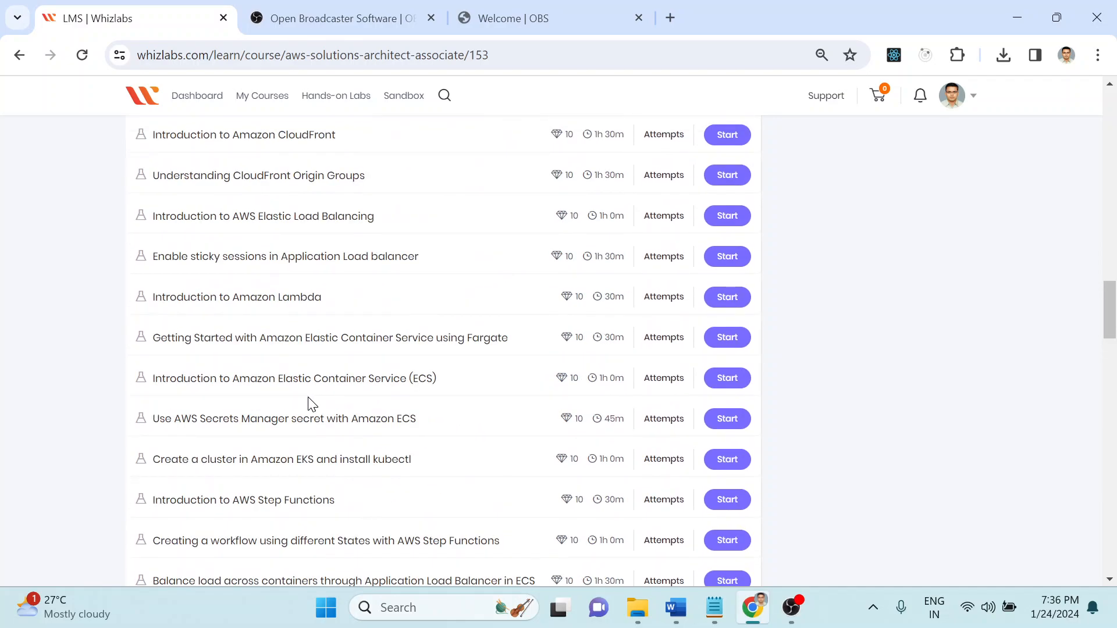
pyautogui.scroll(-6, 308, 402)
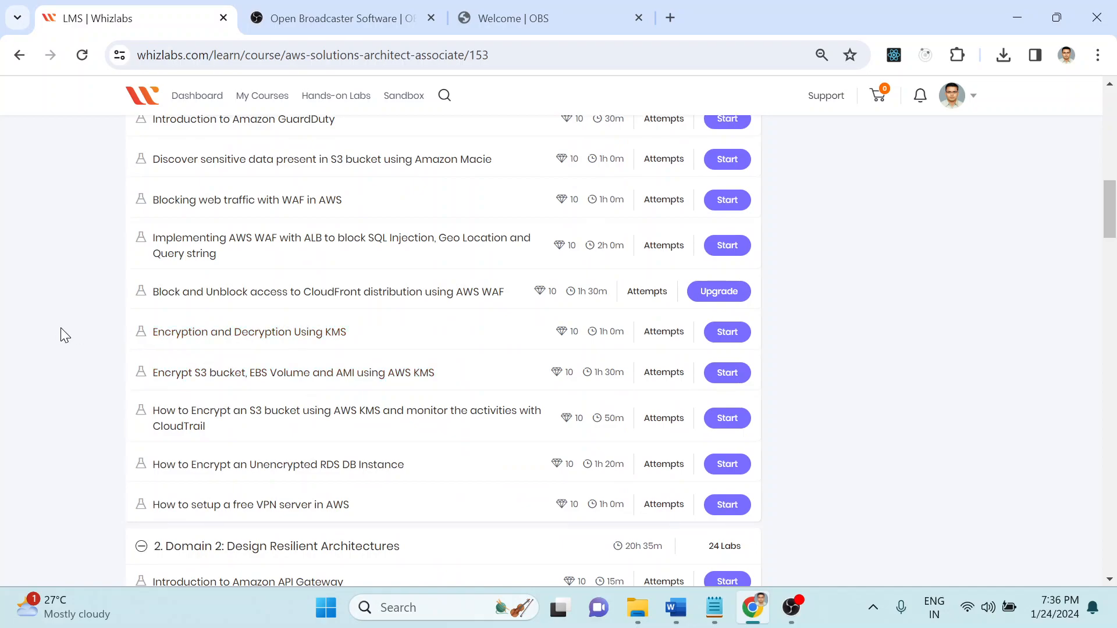
pyautogui.scroll(8, 60, 326)
pyautogui.scroll(6, 61, 336)
pyautogui.scroll(-20, 60, 336)
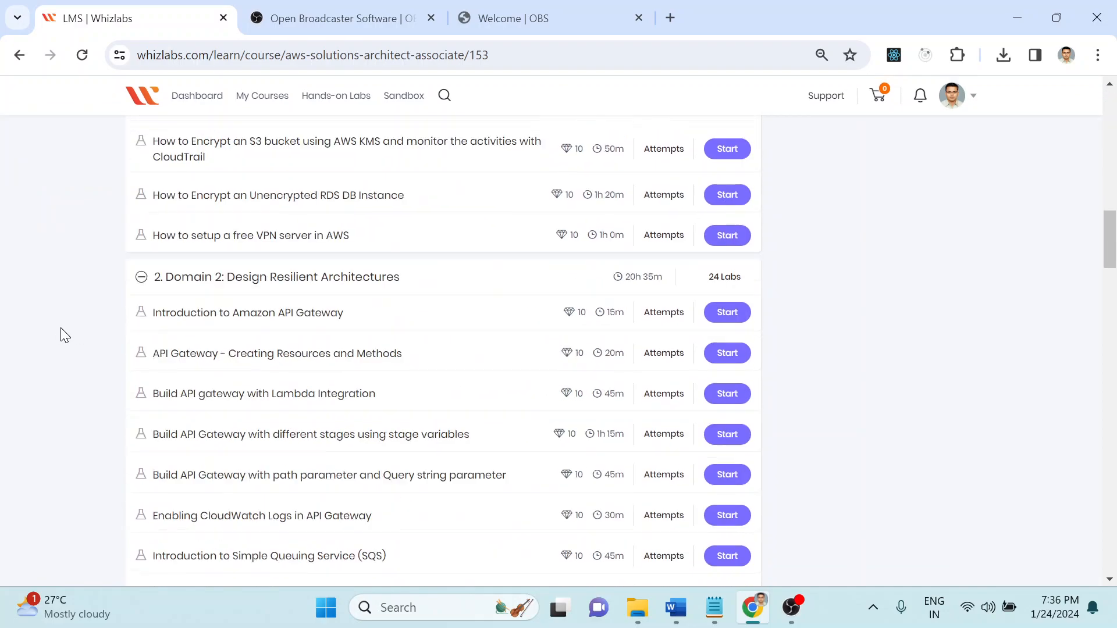
pyautogui.scroll(-9, 60, 332)
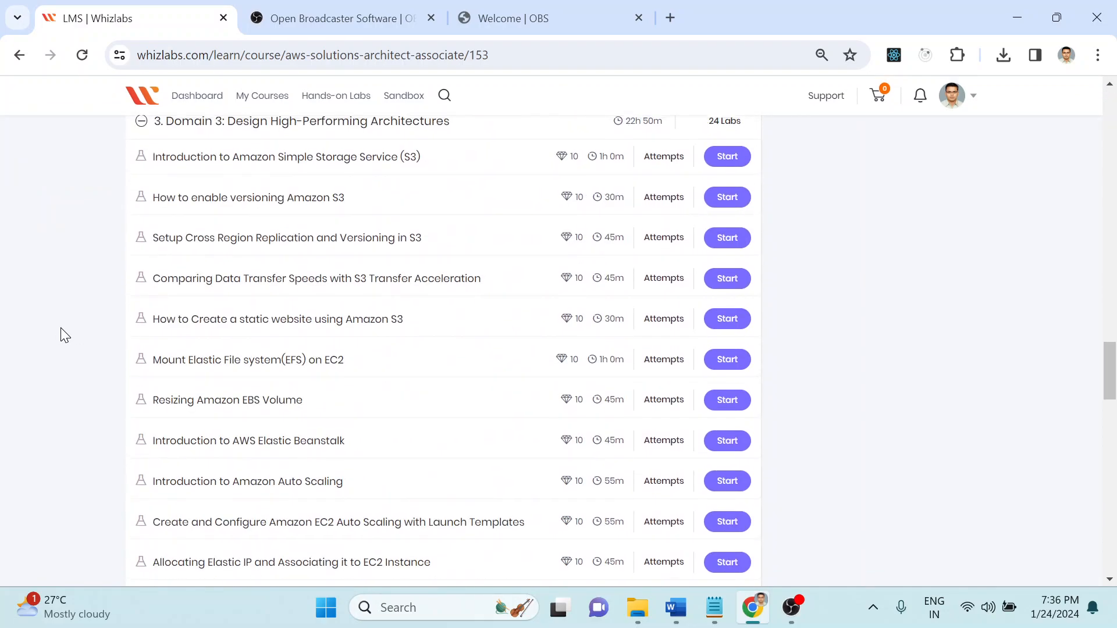
pyautogui.scroll(2, 61, 332)
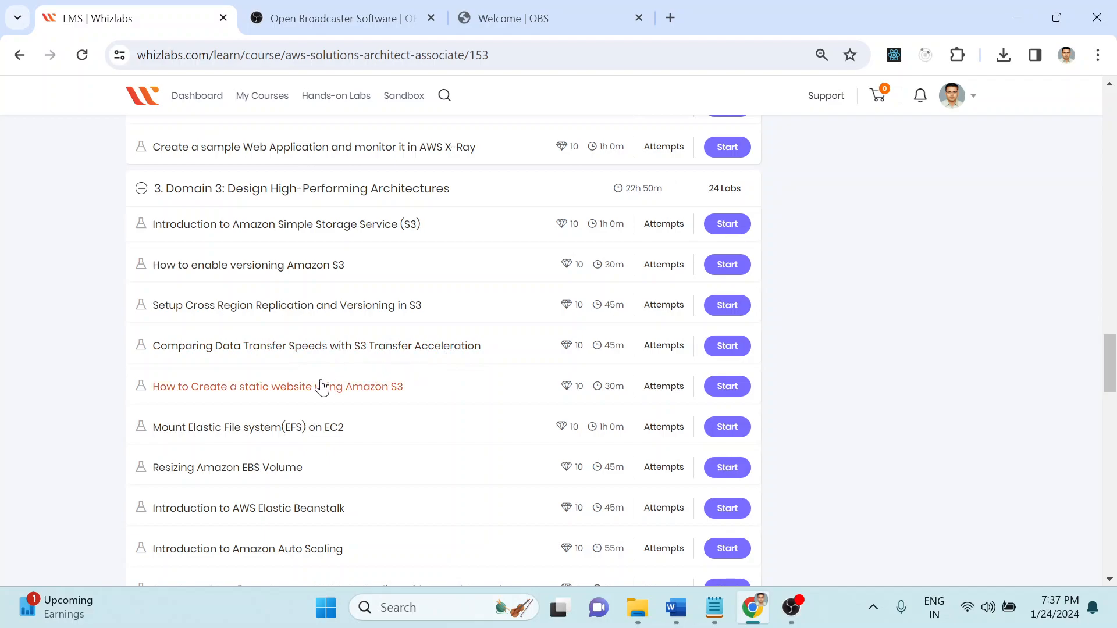
# Step: Open the static website with Amazon S3 lab in a new tab and scroll to its Introduction
pyautogui.keyDown('ctrl'); pyautogui.click(243, 393); pyautogui.keyUp('ctrl')
pyautogui.click(386, 8)
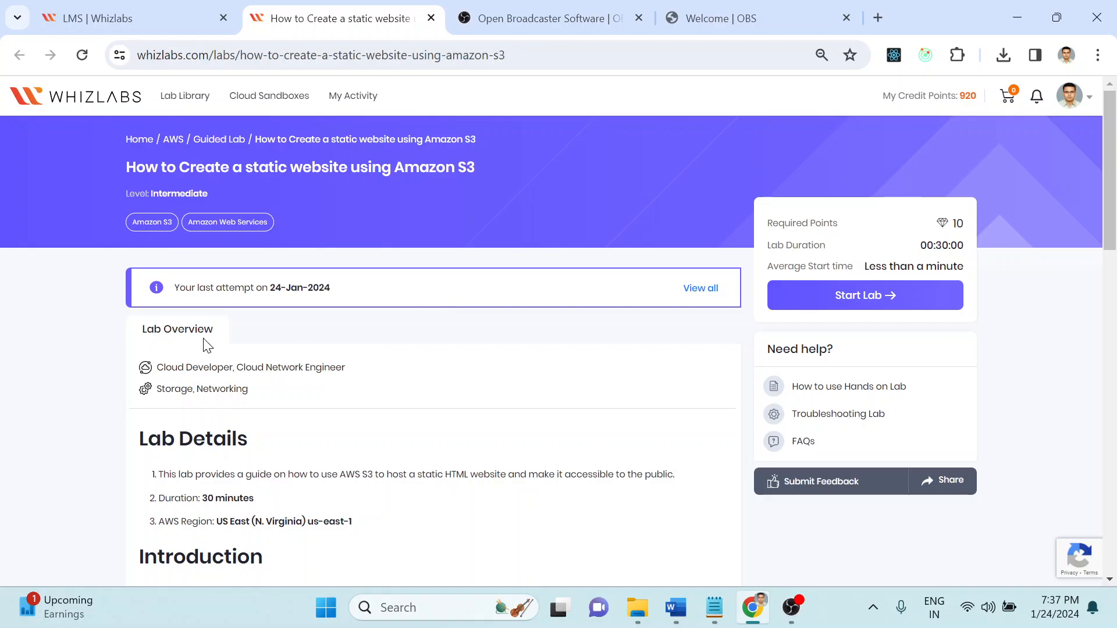
pyautogui.scroll(-3, 104, 363)
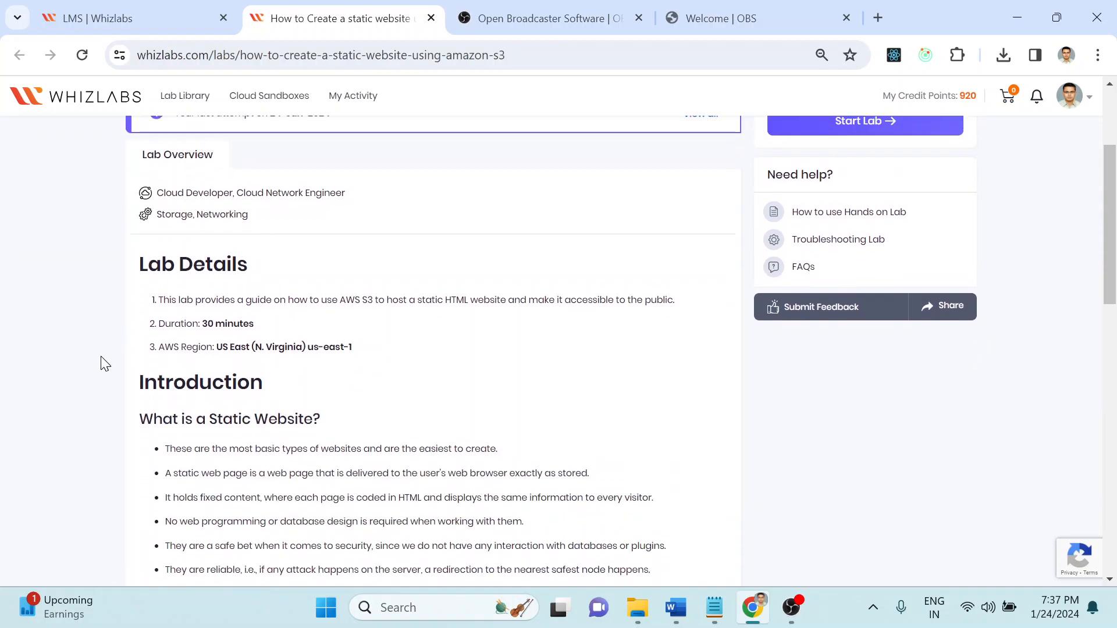
pyautogui.scroll(1, 402, 192)
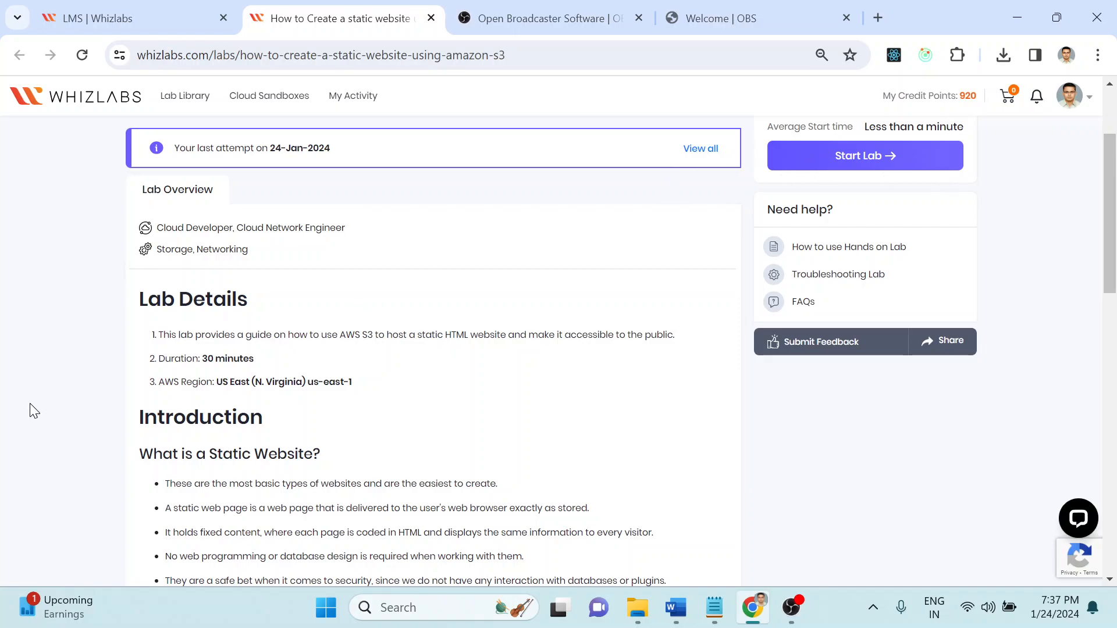
pyautogui.scroll(-4, 32, 409)
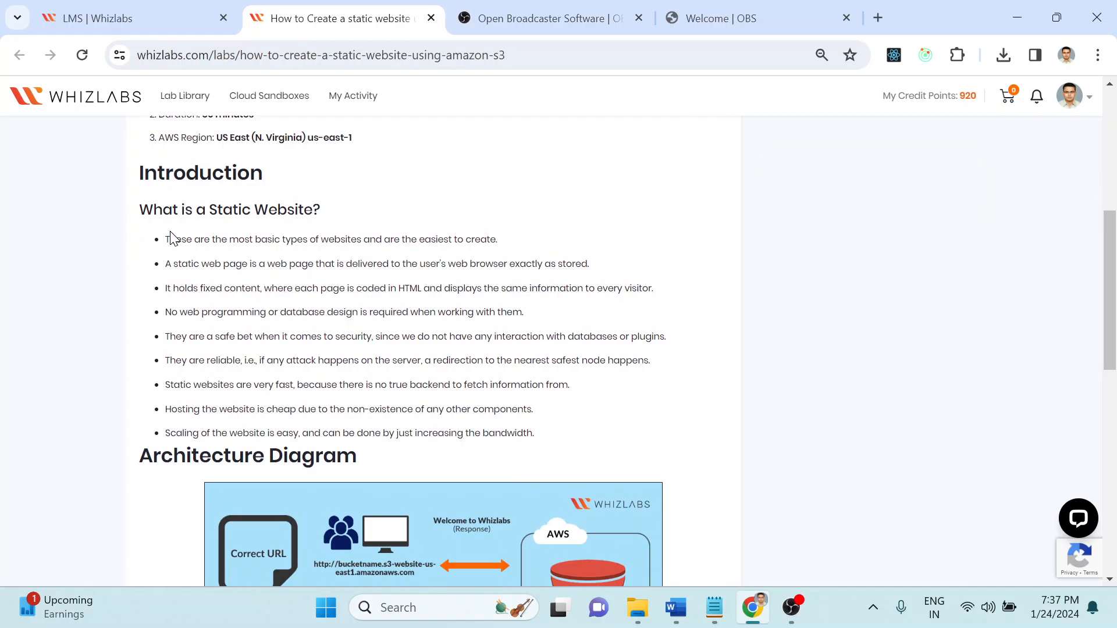
# Step: Read the Introduction bullets, including the one about static web pages
pyautogui.moveTo(194, 240); pyautogui.dragTo(505, 252)
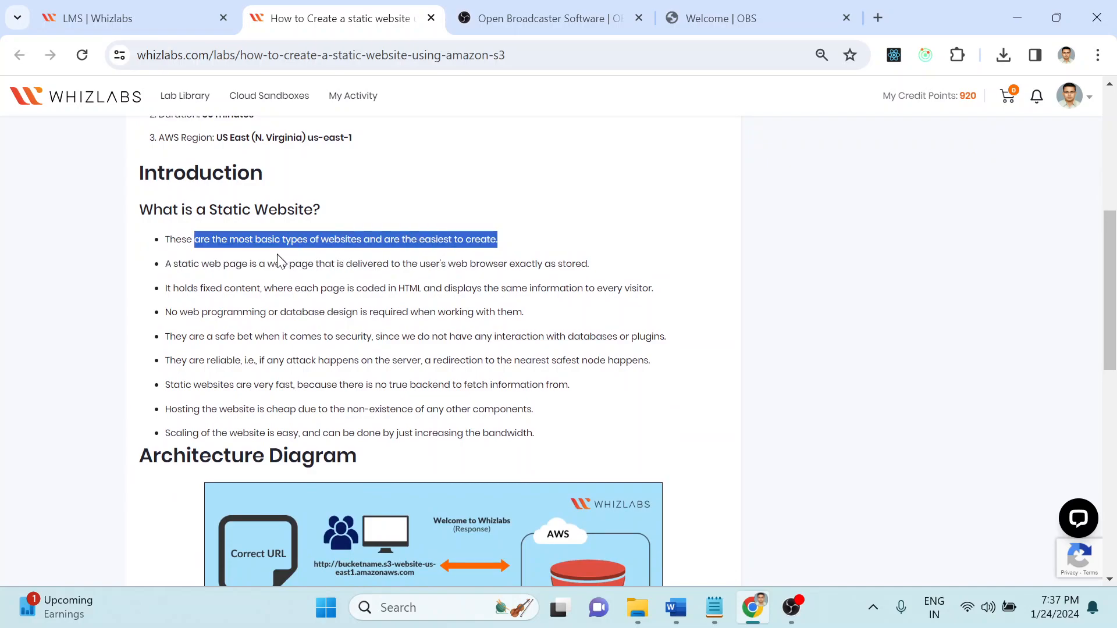
pyautogui.click(224, 267)
pyautogui.moveTo(223, 268); pyautogui.dragTo(538, 264)
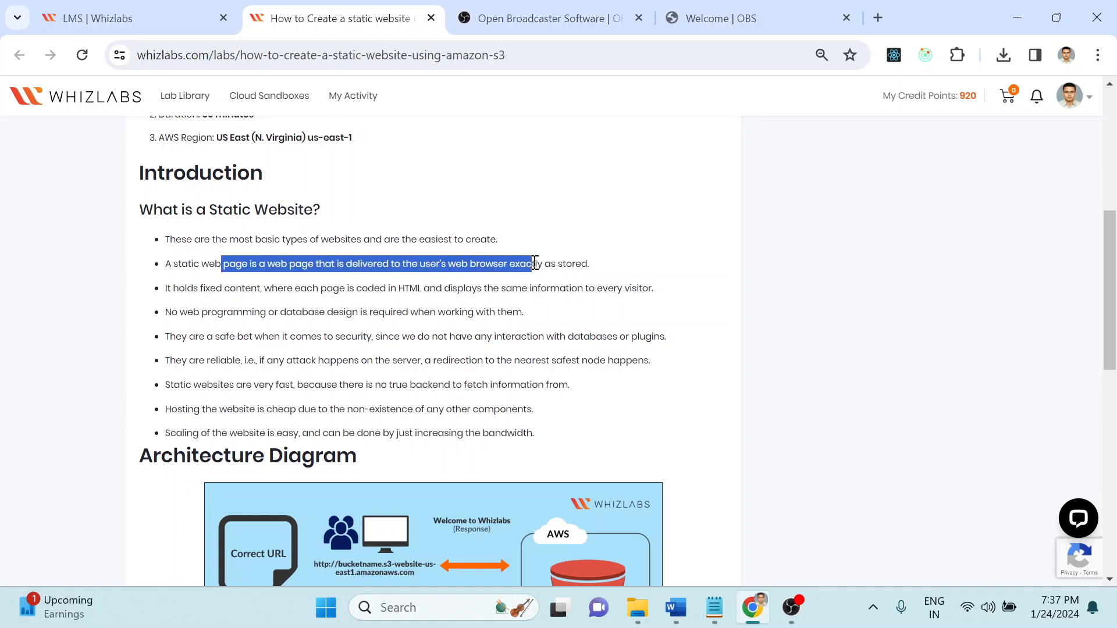
pyautogui.click(618, 276)
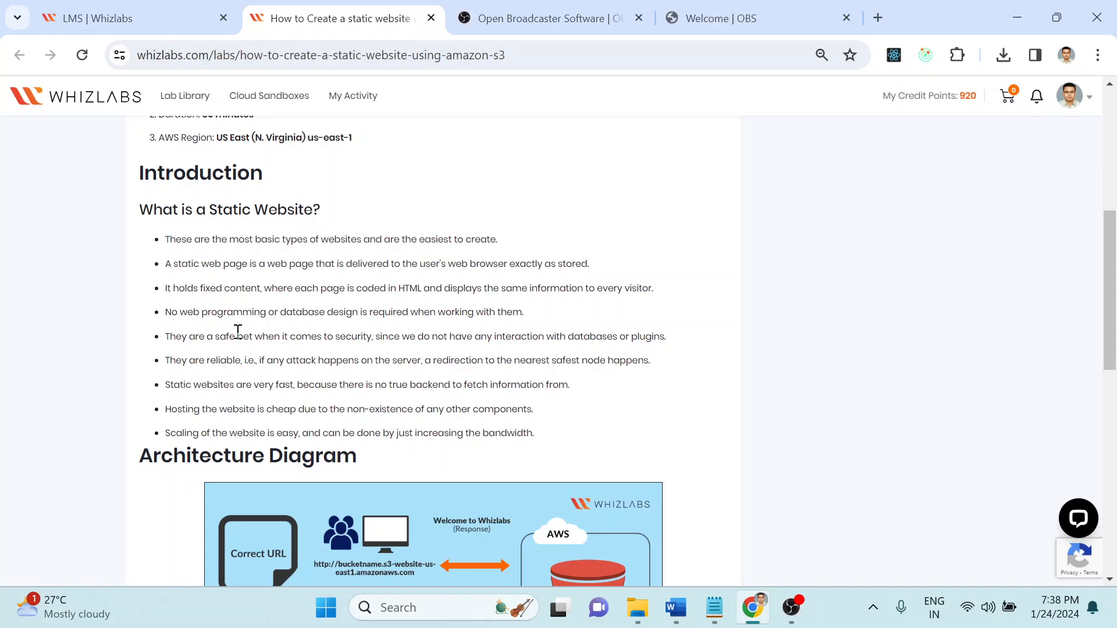
pyautogui.moveTo(267, 360); pyautogui.dragTo(682, 371)
pyautogui.click(442, 363)
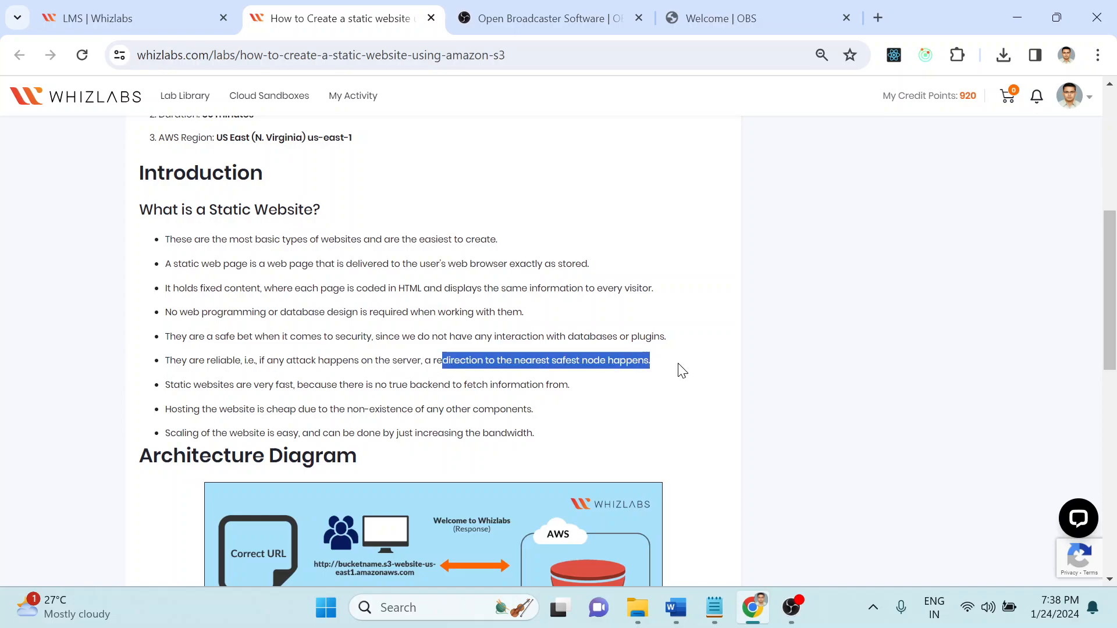
pyautogui.click(681, 370)
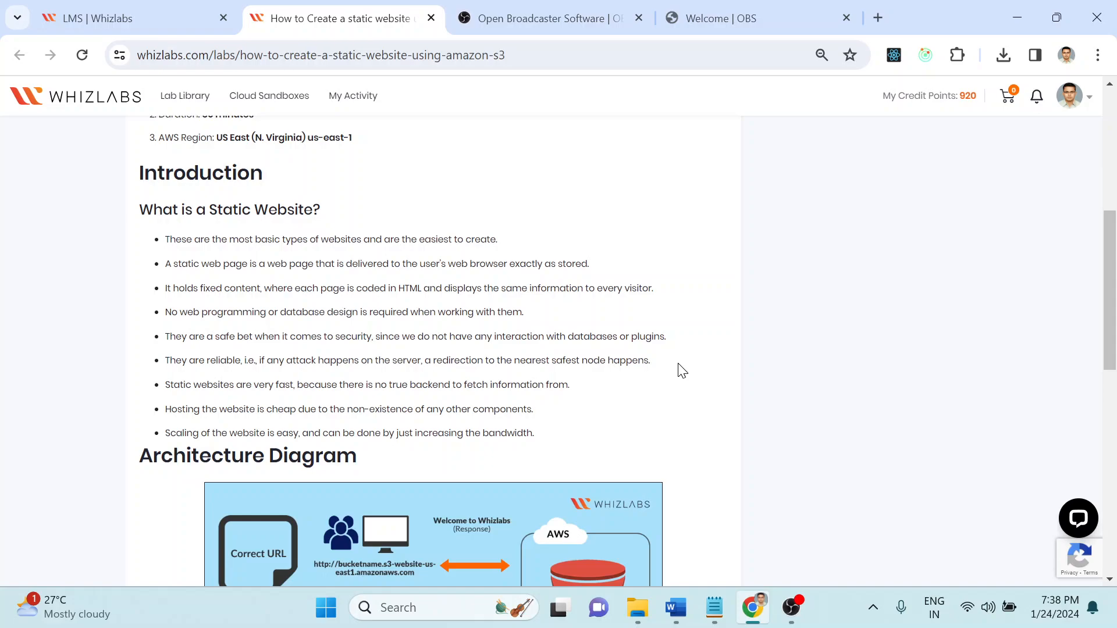
pyautogui.moveTo(195, 340); pyautogui.dragTo(673, 339)
pyautogui.click(545, 339)
pyautogui.click(673, 339)
pyautogui.moveTo(229, 312); pyautogui.dragTo(534, 322)
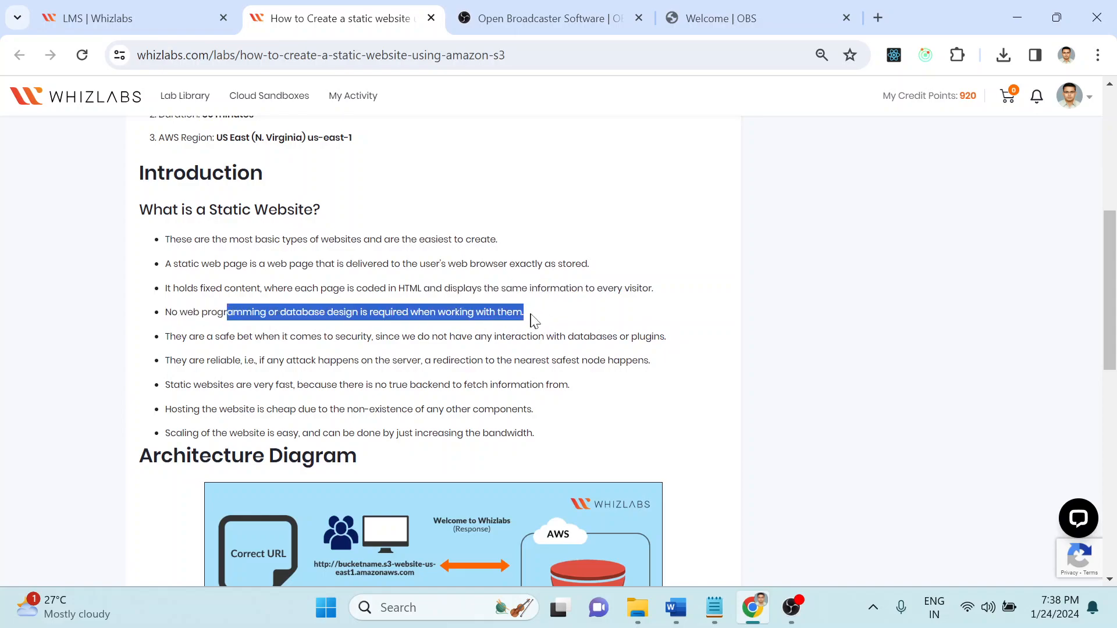
pyautogui.click(536, 319)
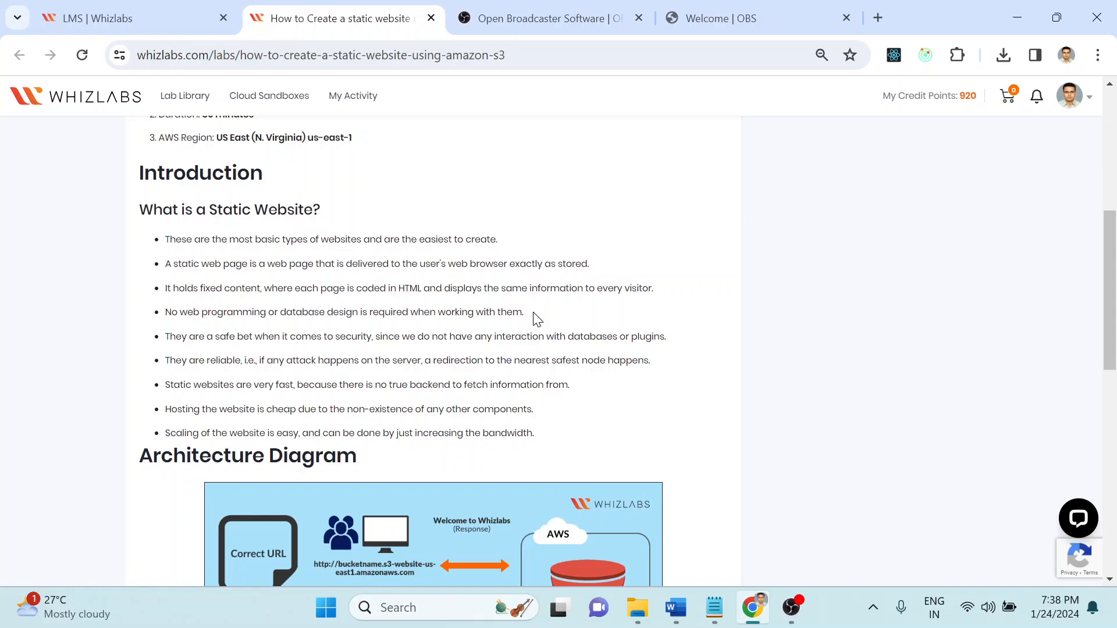
pyautogui.scroll(-3, 535, 319)
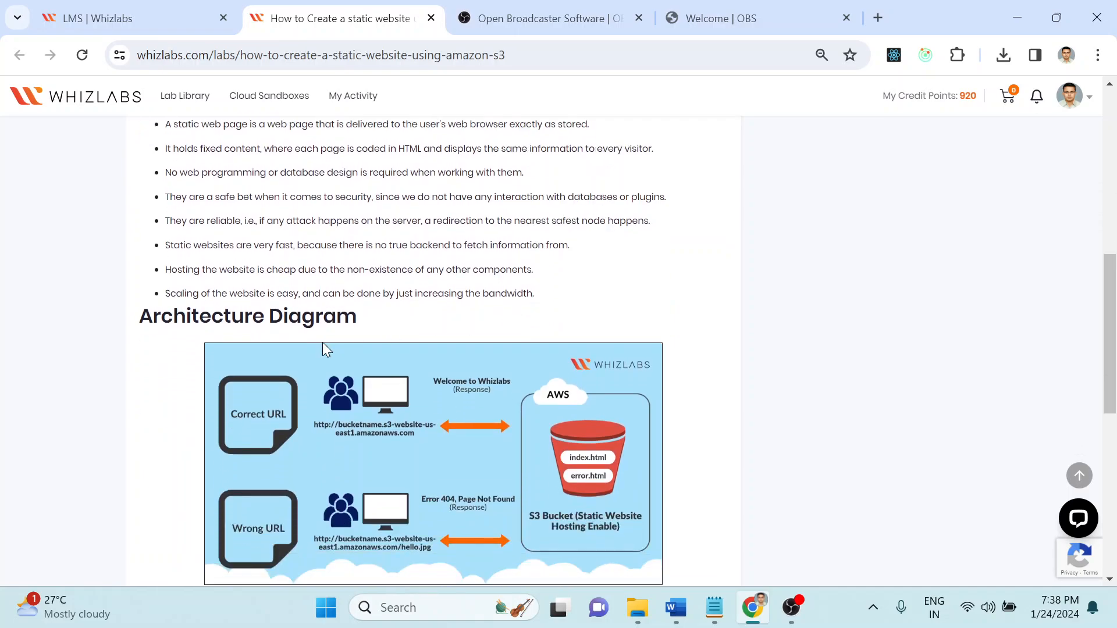
pyautogui.scroll(-2, 293, 437)
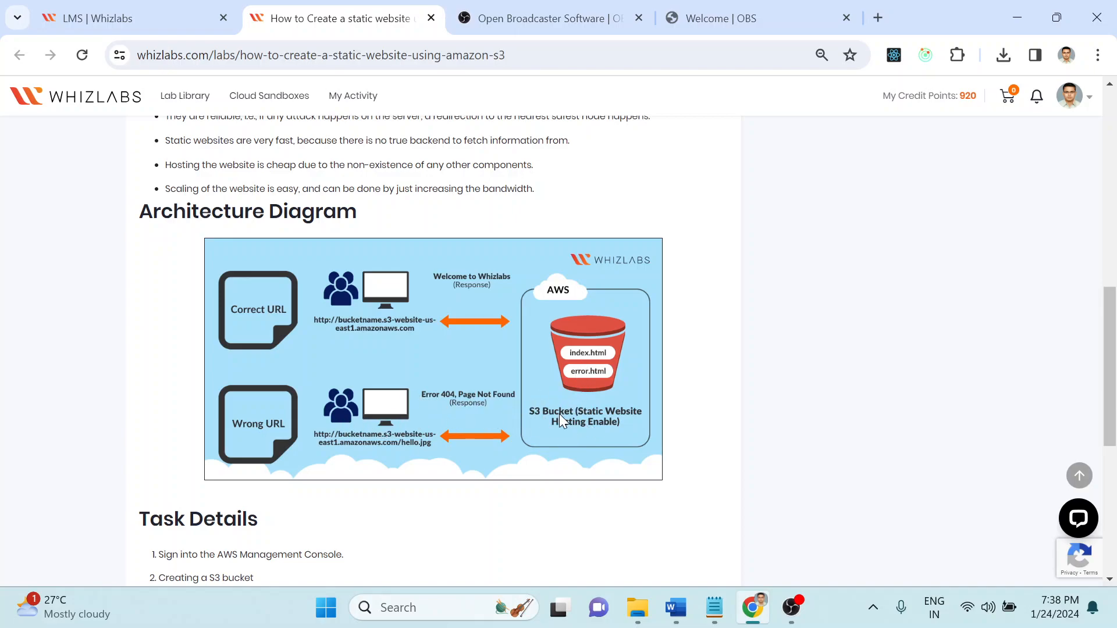
pyautogui.scroll(-3, 713, 412)
pyautogui.scroll(-2, 712, 412)
pyautogui.moveTo(170, 272); pyautogui.dragTo(317, 389)
pyautogui.click(291, 370)
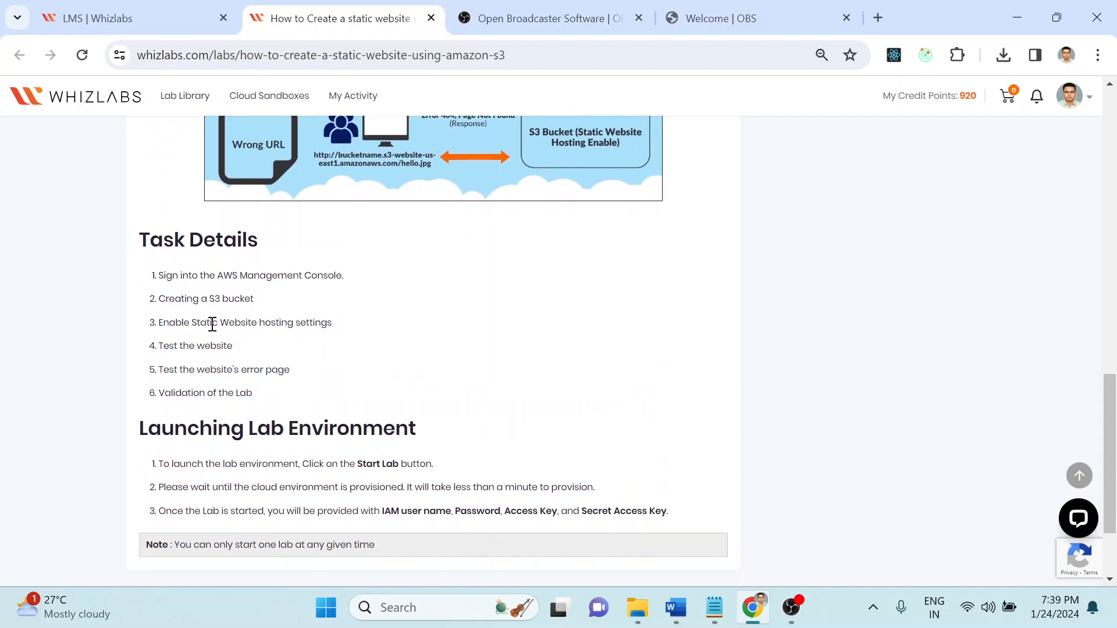
pyautogui.moveTo(213, 325); pyautogui.dragTo(295, 402)
pyautogui.click(296, 406)
pyautogui.moveTo(204, 370); pyautogui.dragTo(223, 373)
pyautogui.click(291, 400)
pyautogui.scroll(15, 290, 400)
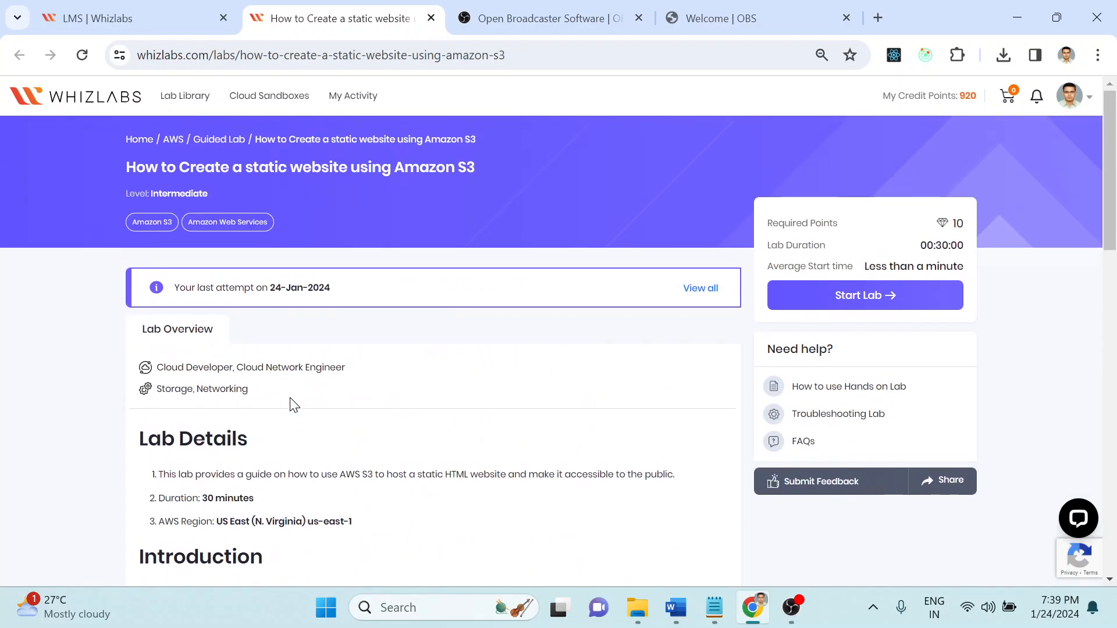
# Step: Start the lab after accepting the Whizlabs terms of use in the Confirmation dialog
pyautogui.click(891, 299)
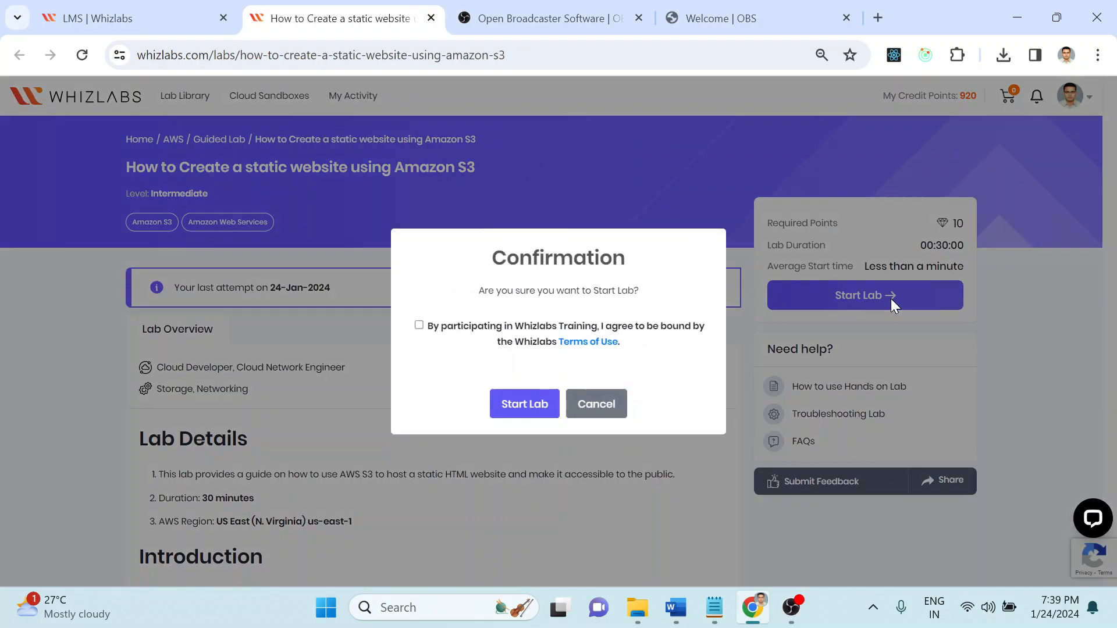
pyautogui.click(419, 325)
pyautogui.click(524, 418)
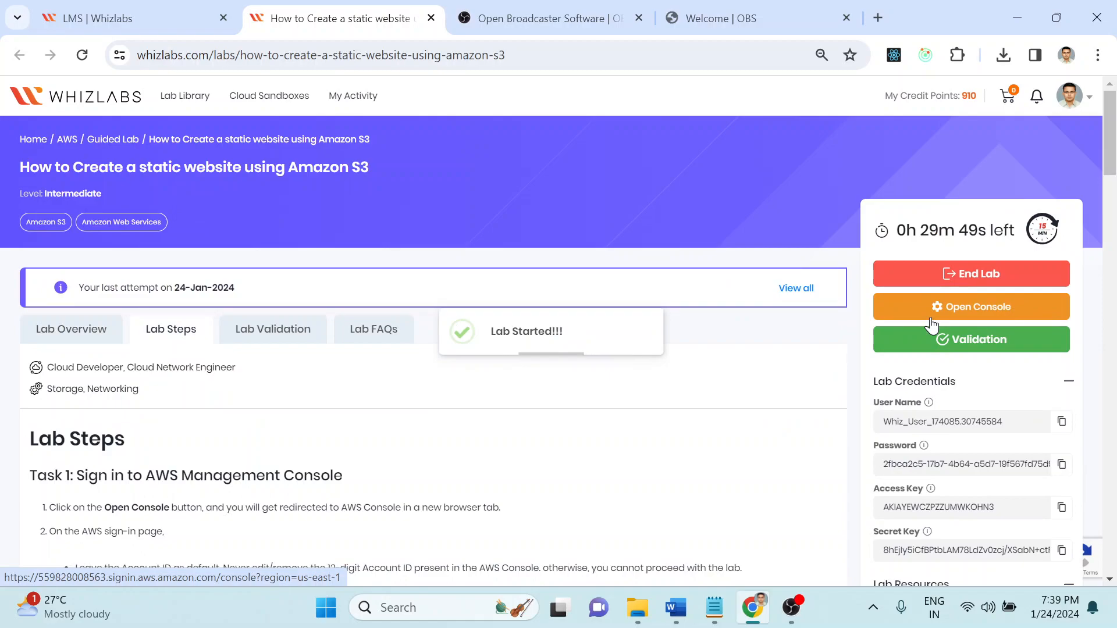
# Step: Open the AWS console and paste the lab's user name into the IAM sign-in form
pyautogui.click(932, 323)
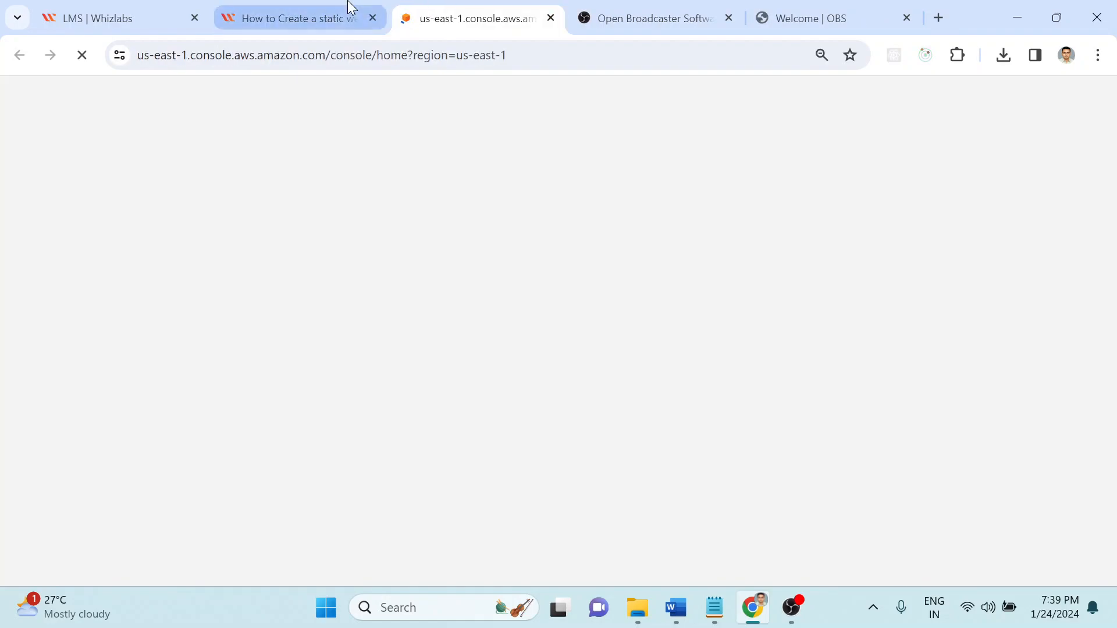
pyautogui.click(351, 8)
pyautogui.click(436, 8)
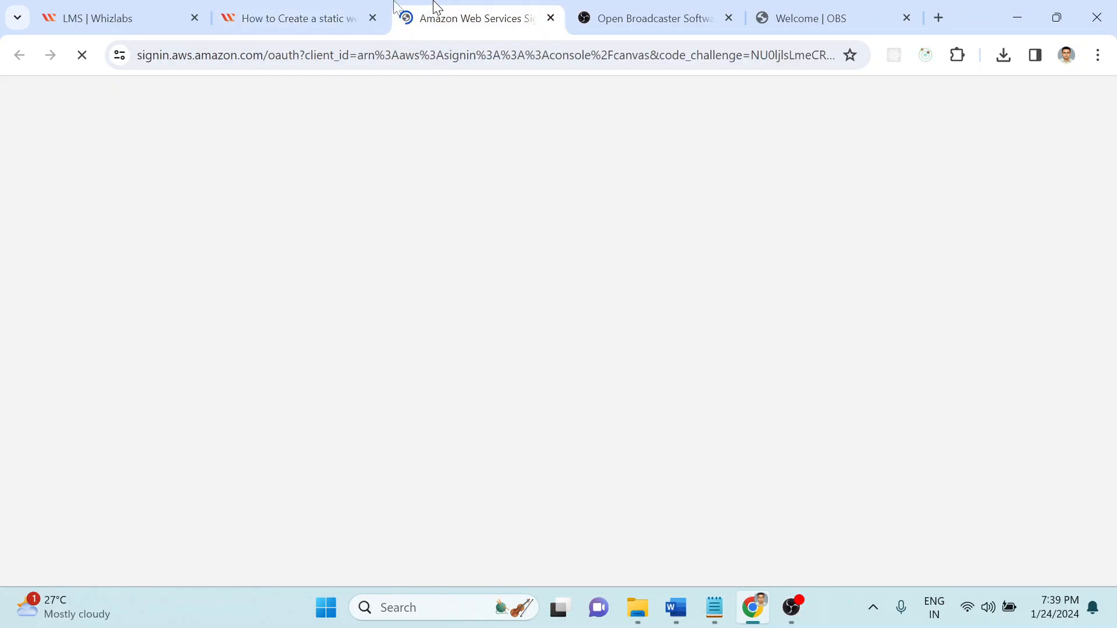
pyautogui.click(308, 7)
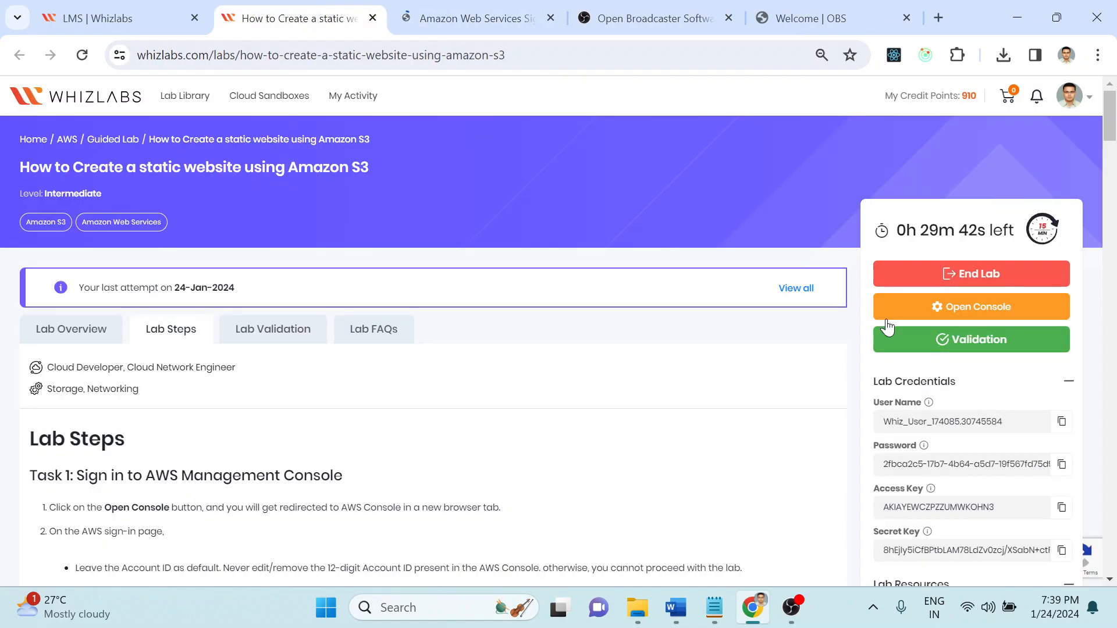
pyautogui.doubleClick(961, 422)
pyautogui.hotkey('ctrl', 'c')
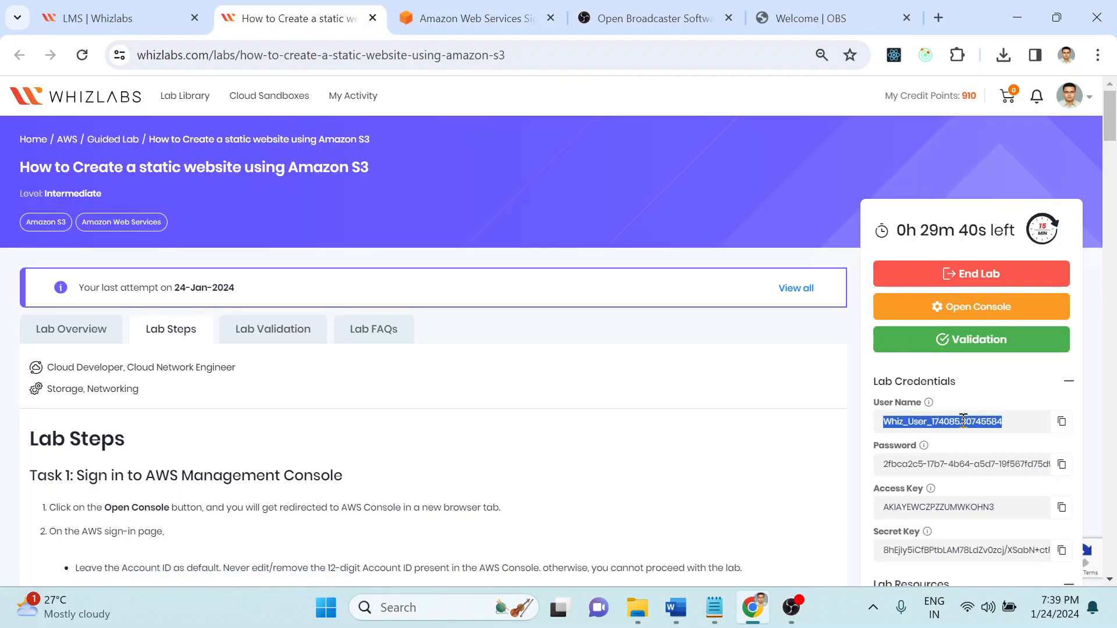
pyautogui.click(499, 7)
pyautogui.tripleClick(344, 331)
pyautogui.hotkey('ctrl', 'v')
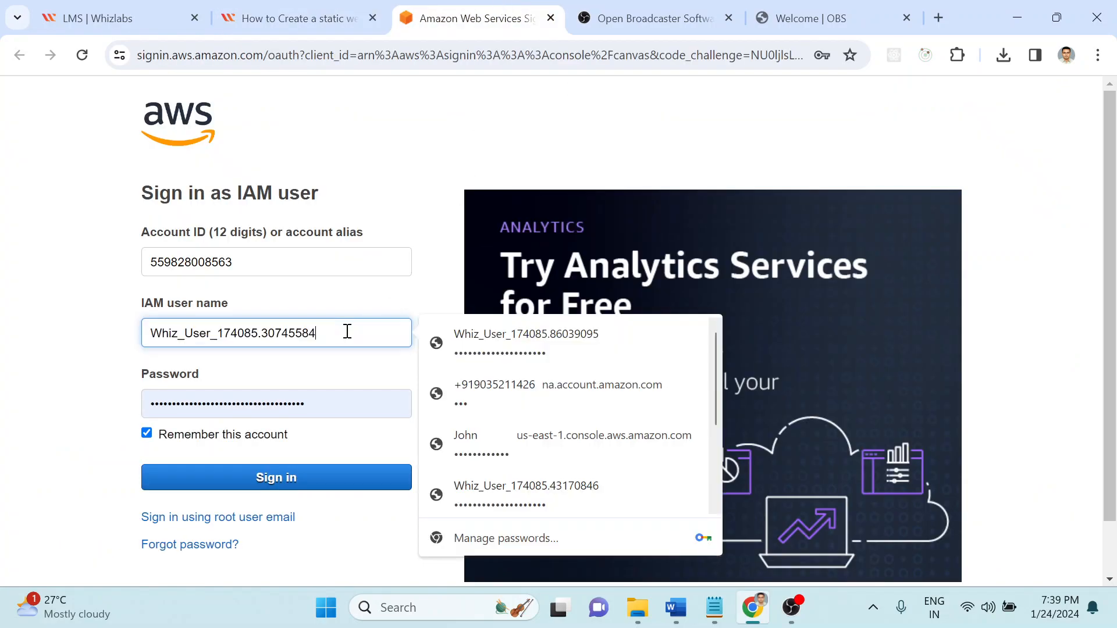
# Step: Paste the lab password, sign in to AWS, and return to the lab instructions
pyautogui.click(326, 2)
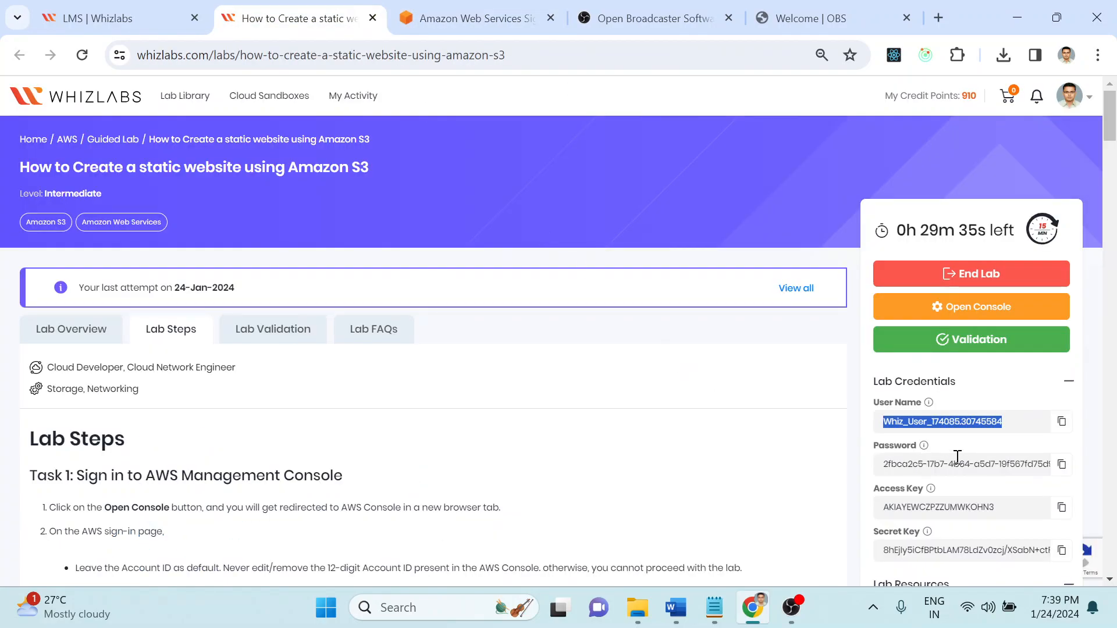
pyautogui.tripleClick(952, 464)
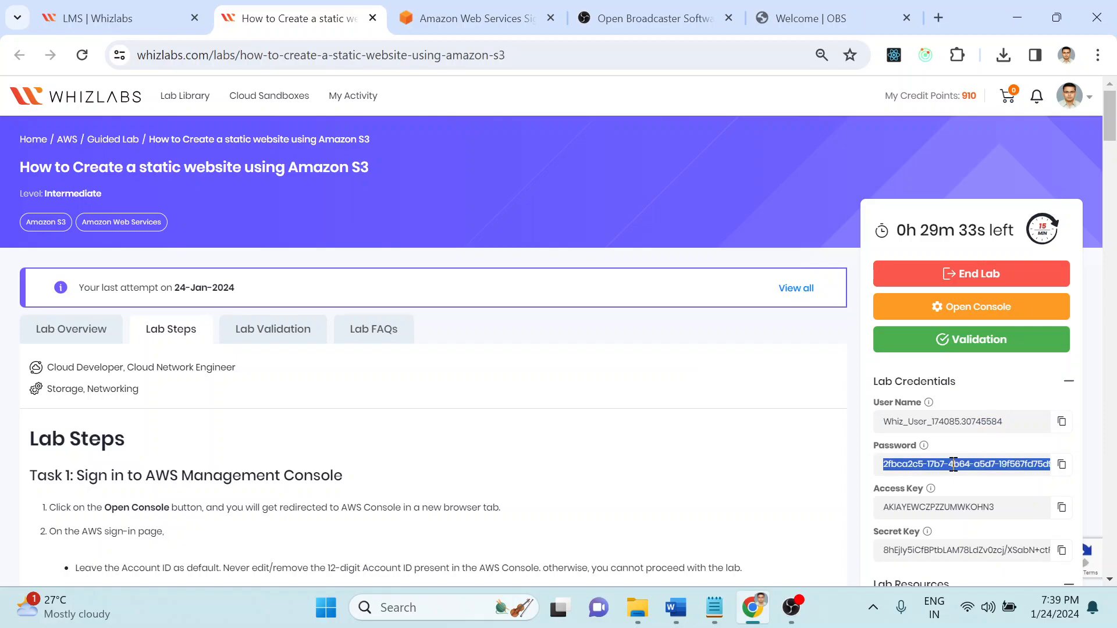
pyautogui.click(471, 18)
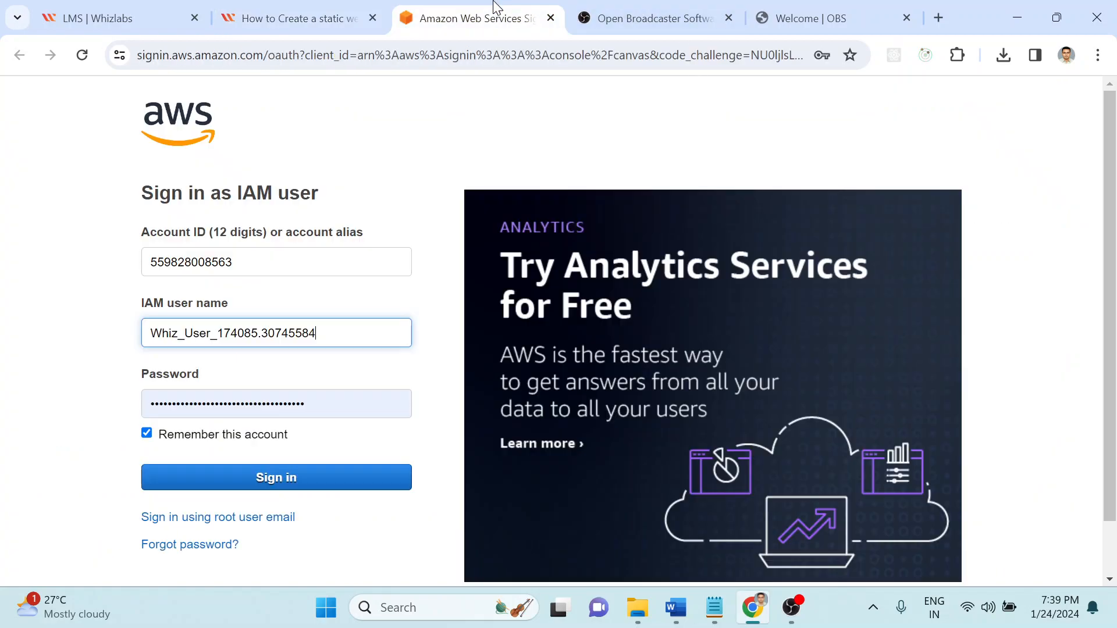
pyautogui.doubleClick(267, 414)
pyautogui.hotkey('ctrl', 'v')
pyautogui.click(257, 477)
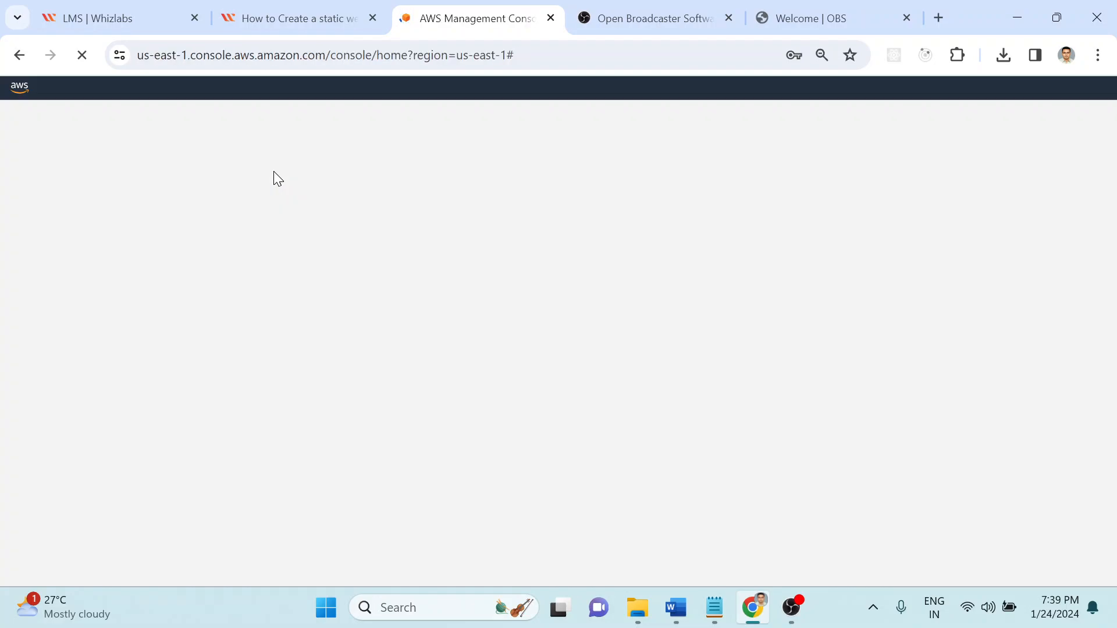
pyautogui.click(313, 8)
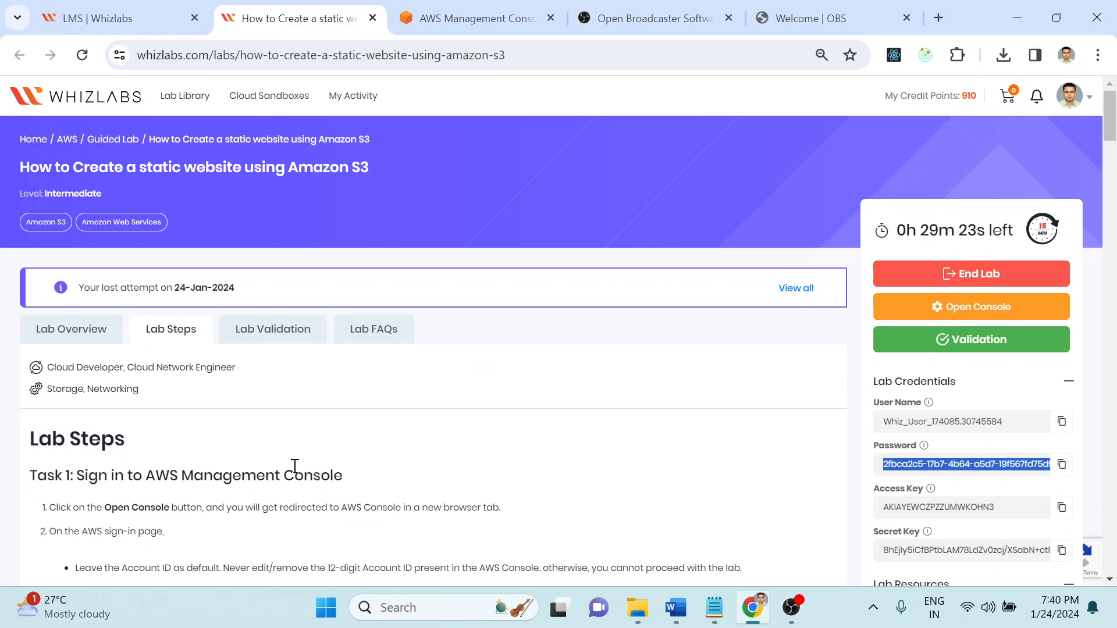
# Step: Read Task 1's User Name/Password sign-in steps and the N. Virginia default region instruction
pyautogui.scroll(-2, 293, 470)
pyautogui.scroll(-3, 293, 470)
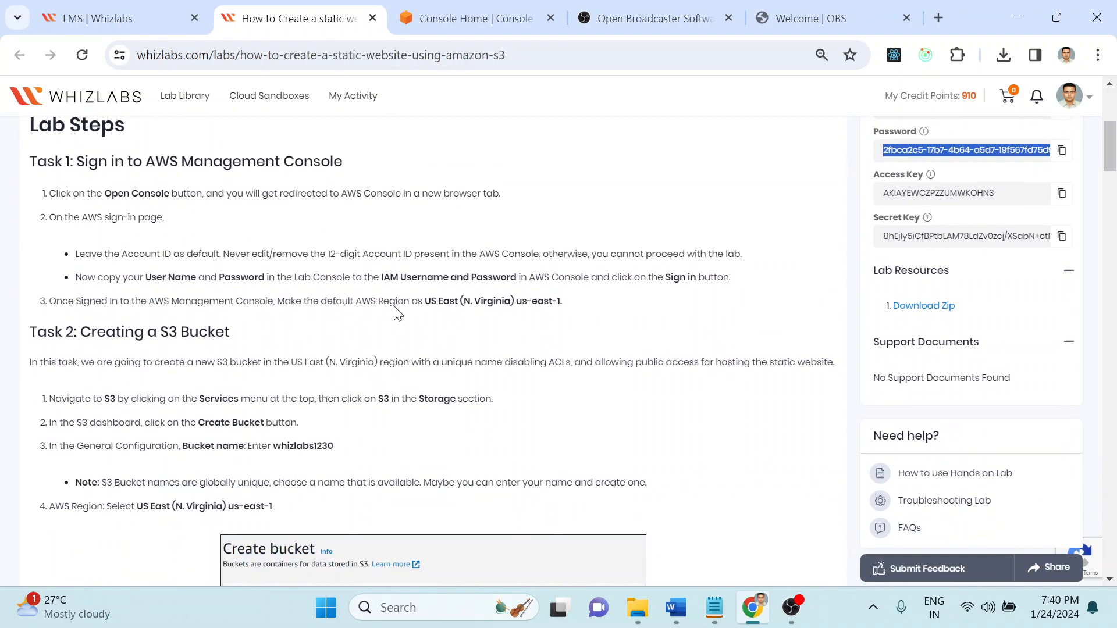
pyautogui.moveTo(108, 248); pyautogui.dragTo(327, 284)
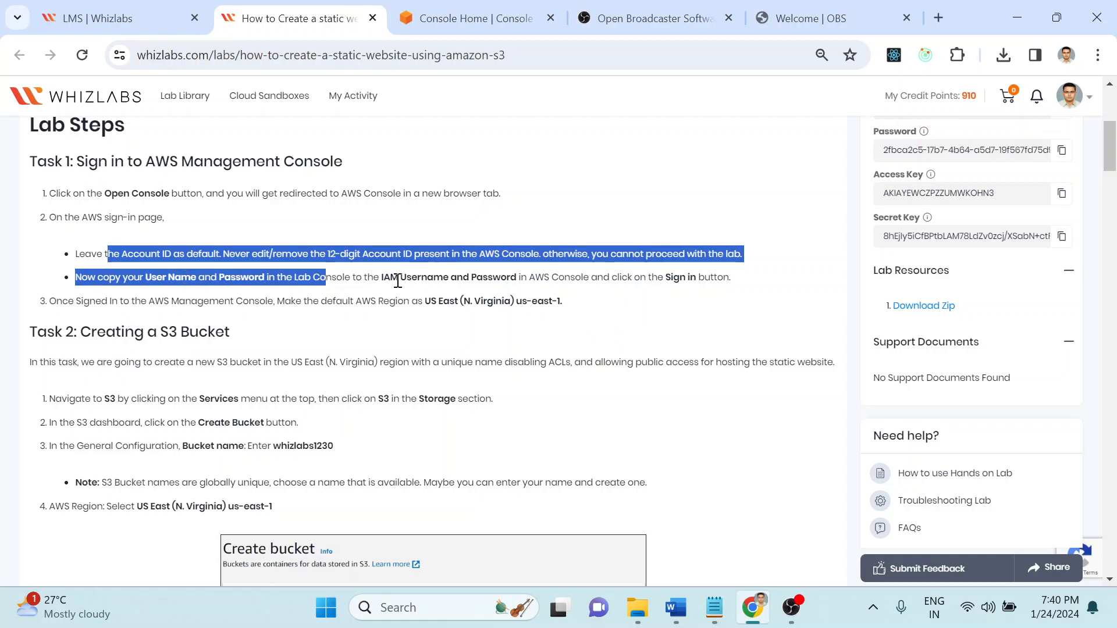
pyautogui.moveTo(380, 278); pyautogui.dragTo(534, 283)
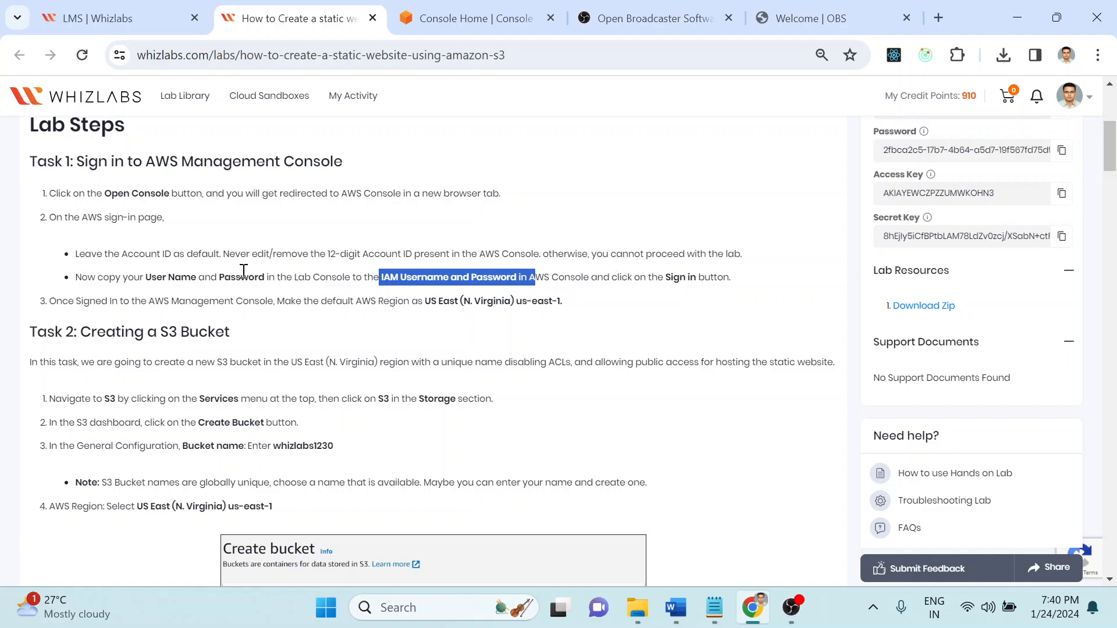
pyautogui.moveTo(264, 277); pyautogui.dragTo(144, 273)
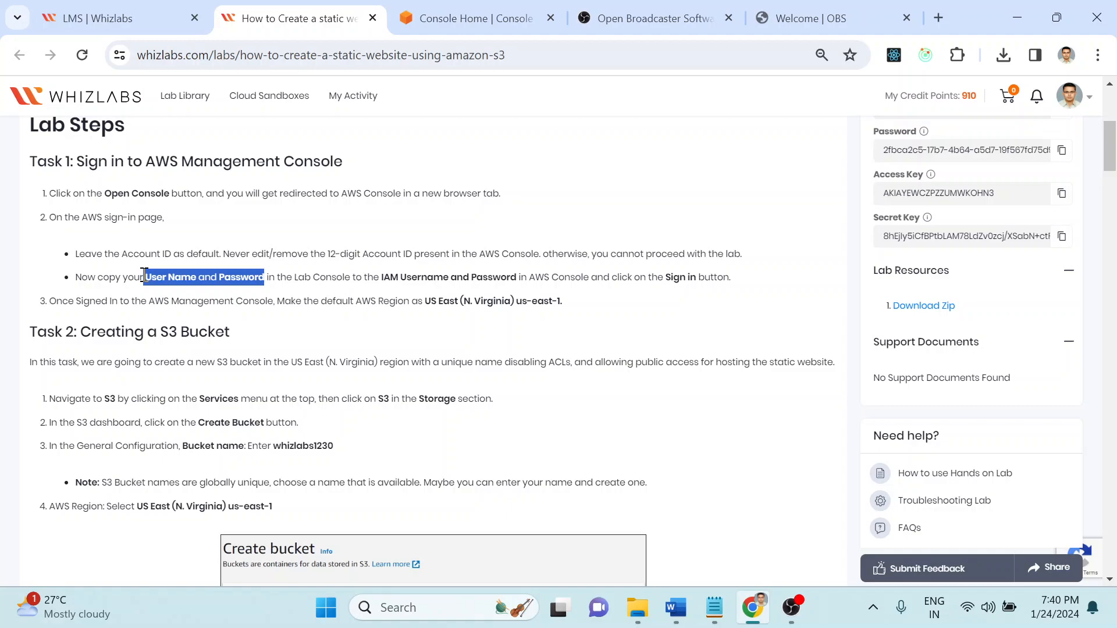
pyautogui.moveTo(102, 301); pyautogui.dragTo(230, 301)
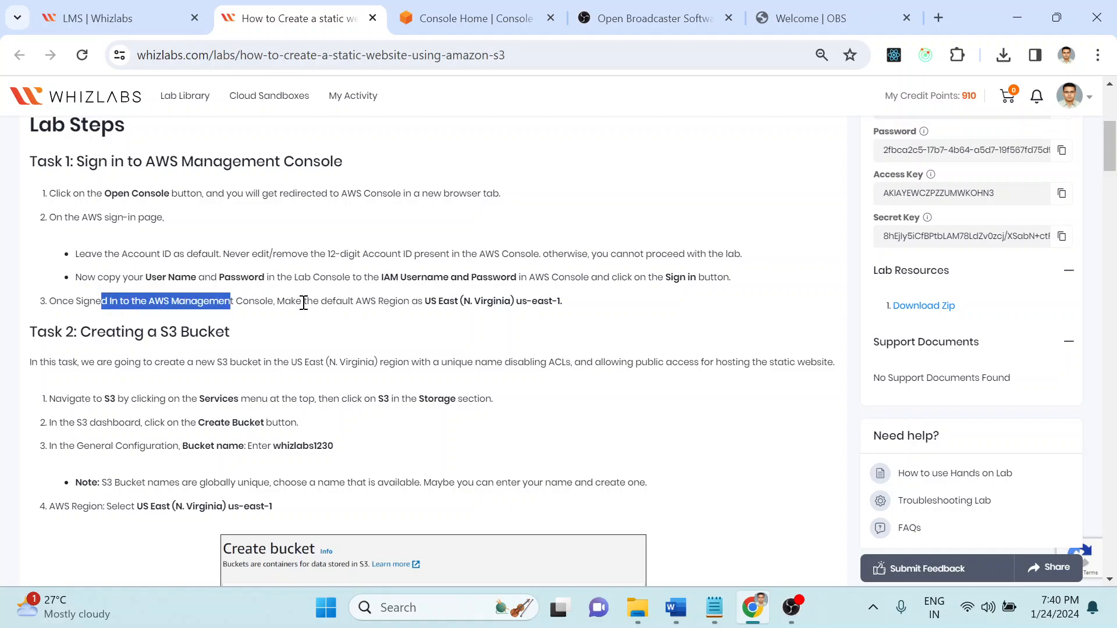
pyautogui.moveTo(303, 301); pyautogui.dragTo(591, 314)
pyautogui.click(555, 303)
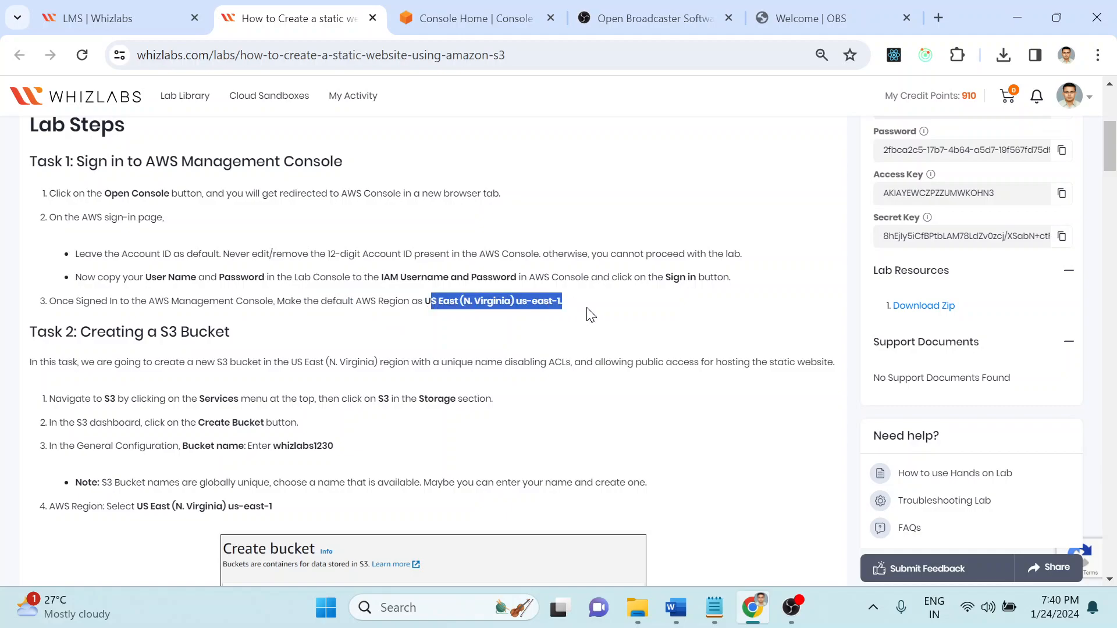
pyautogui.click(591, 315)
pyautogui.moveTo(470, 300); pyautogui.dragTo(518, 311)
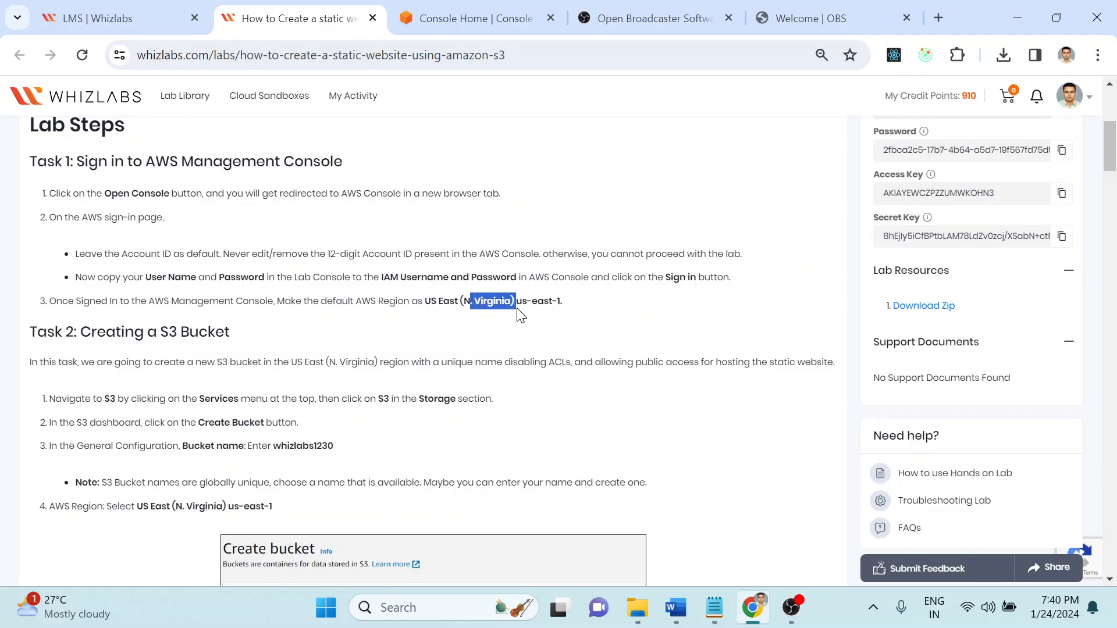
# Step: Read Task 2's S3 navigation step, then return to the AWS Console Home
pyautogui.moveTo(97, 331); pyautogui.dragTo(250, 333)
pyautogui.click(250, 332)
pyautogui.scroll(-3, 246, 326)
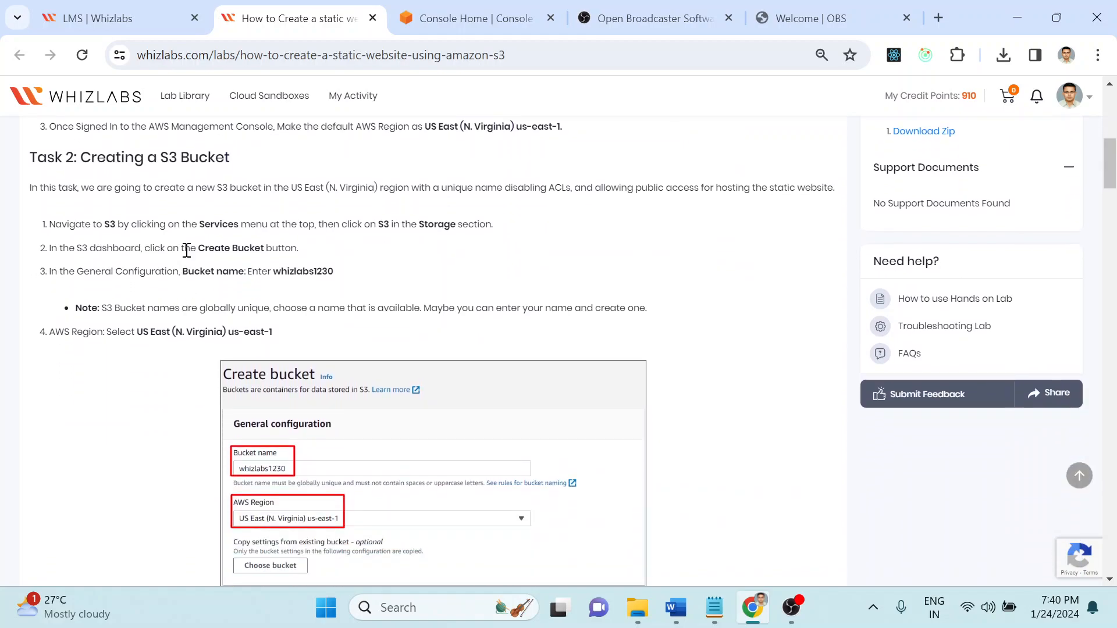
pyautogui.moveTo(196, 223); pyautogui.dragTo(493, 228)
pyautogui.click(468, 20)
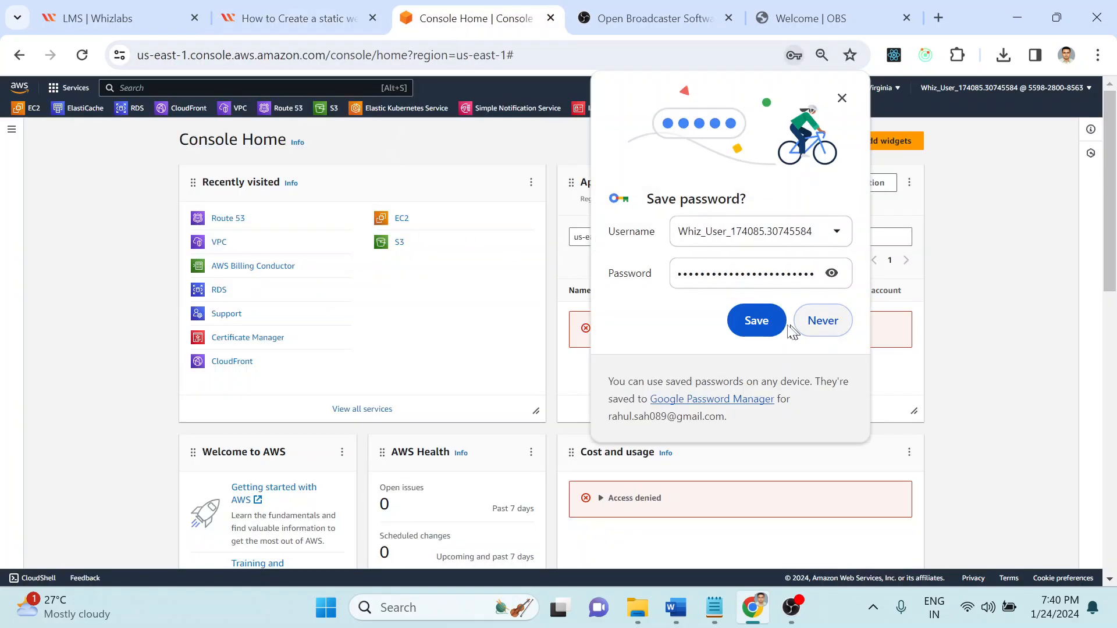
# Step: Let the browser save the lab password and open the S3 service console
pyautogui.click(782, 326)
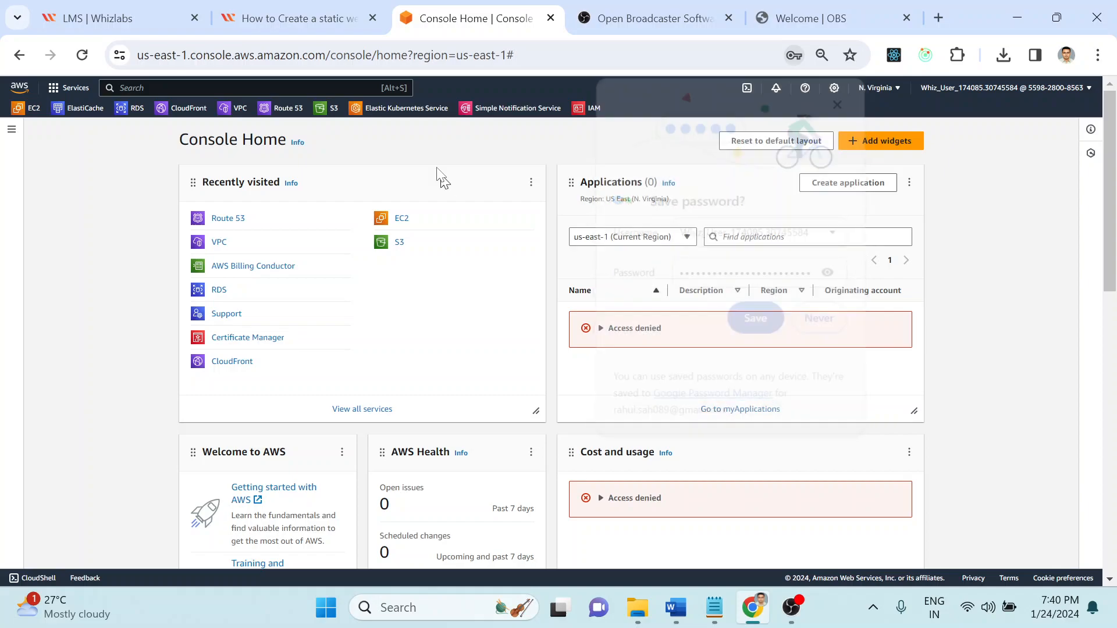
pyautogui.click(401, 252)
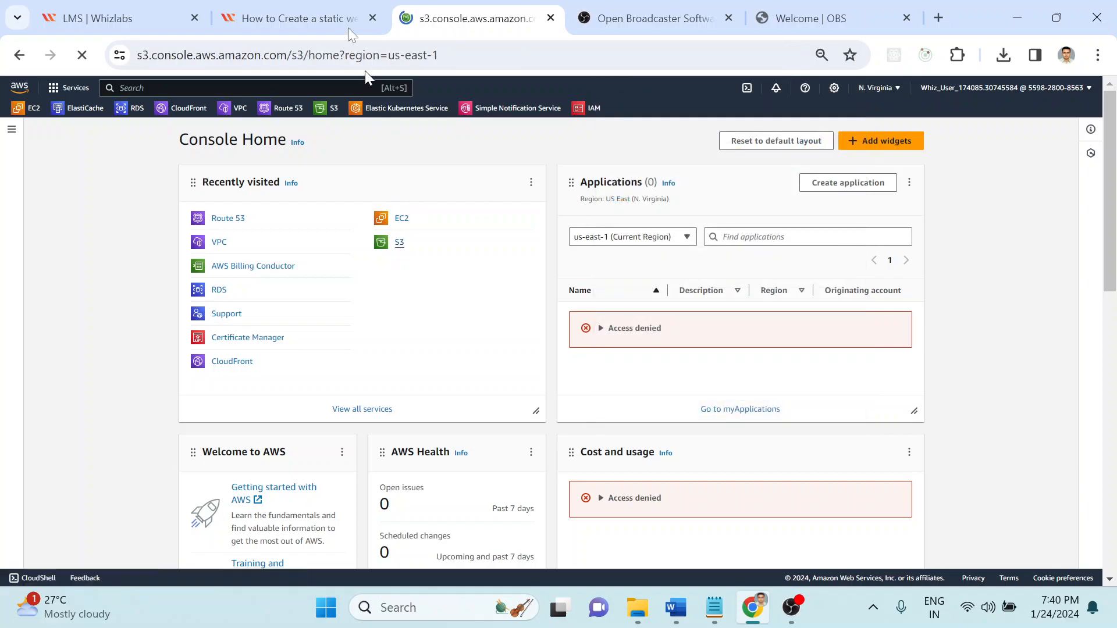
pyautogui.click(316, 11)
pyautogui.click(455, 9)
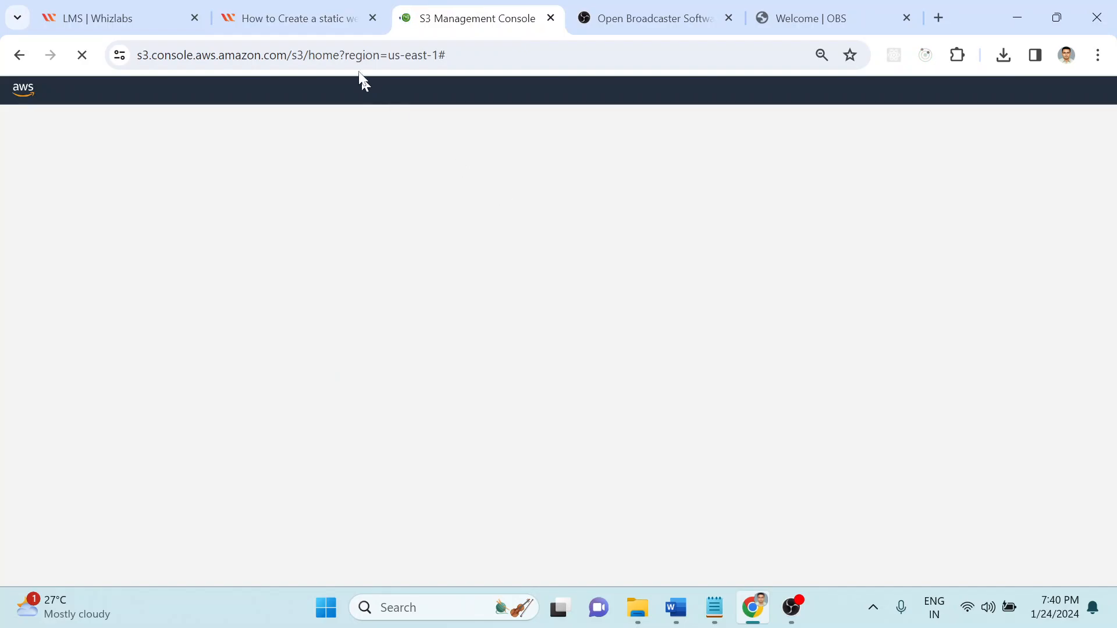
pyautogui.click(329, 23)
pyautogui.click(468, 24)
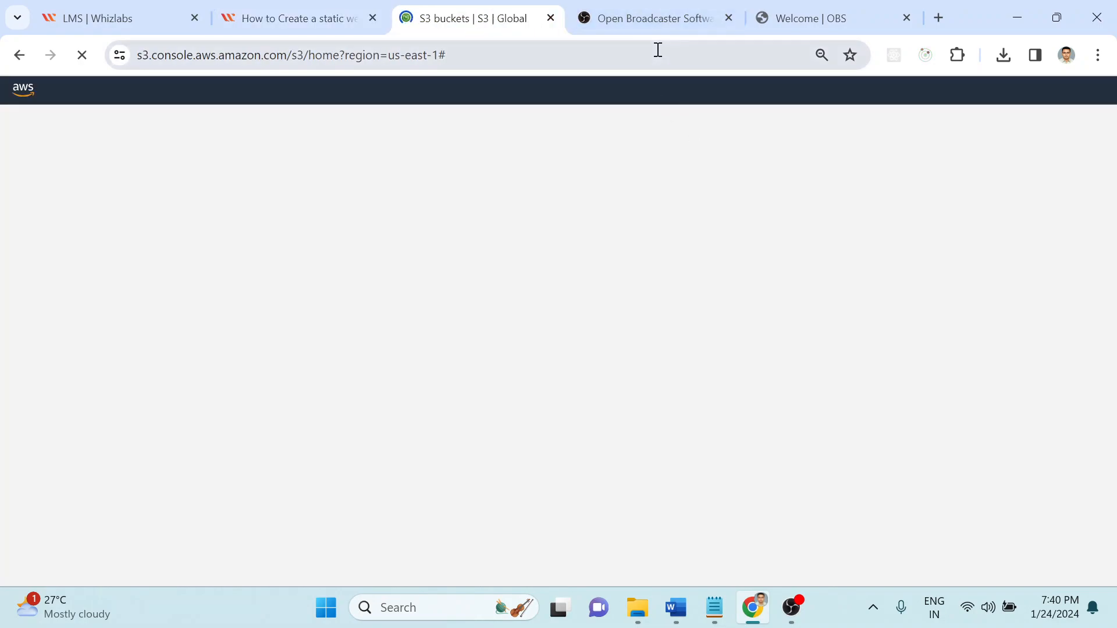
# Step: Close the stray OBS pages and open the S3 Create bucket form
pyautogui.click(647, 7)
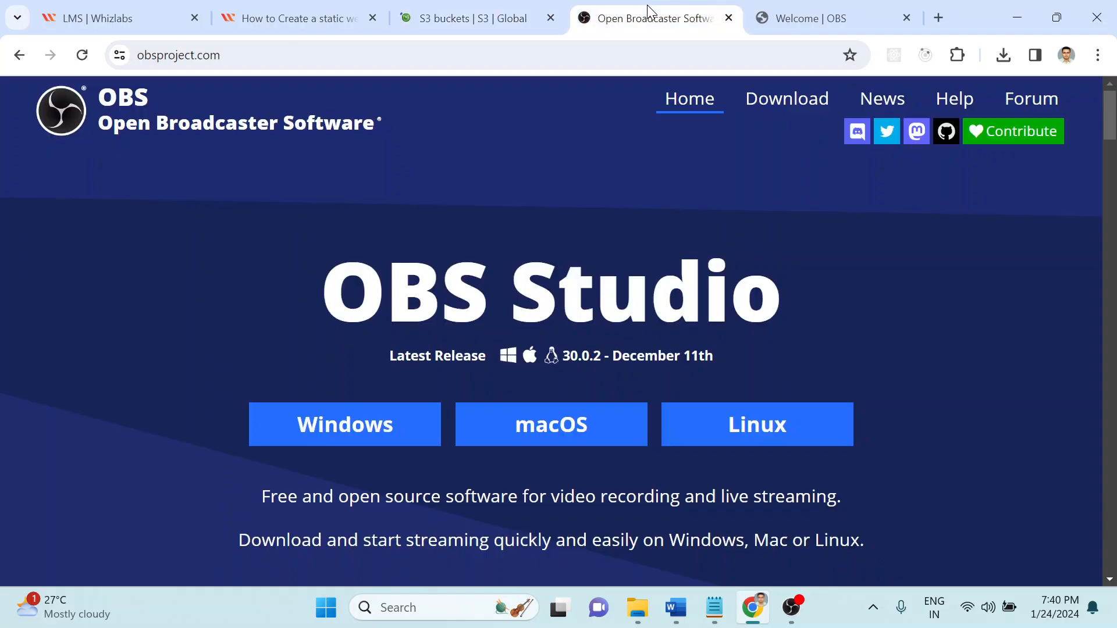
pyautogui.click(728, 18)
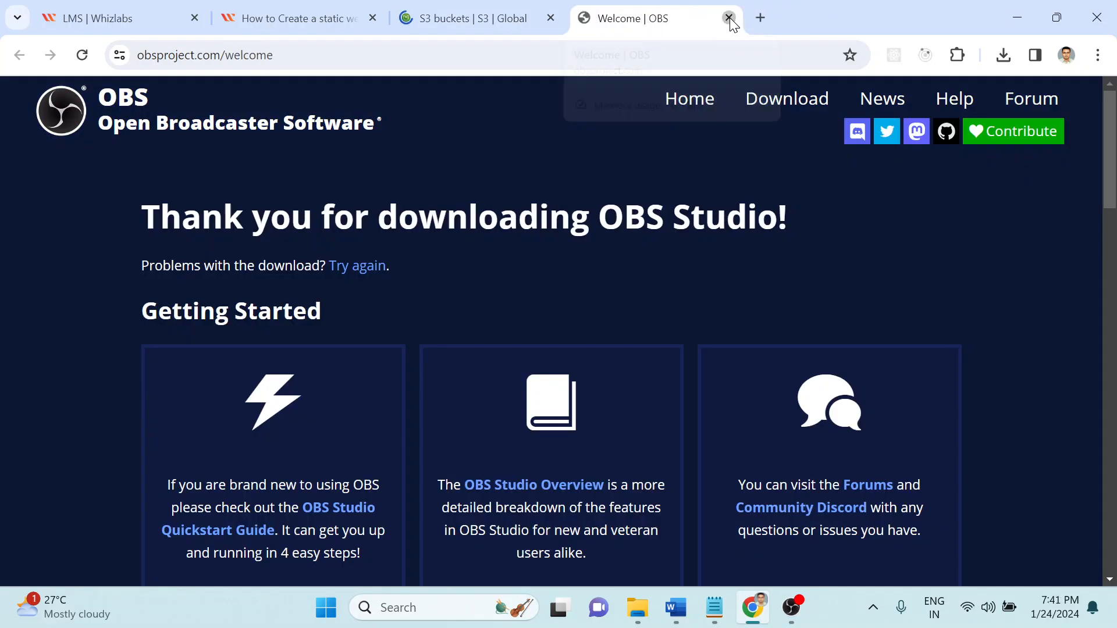
pyautogui.click(730, 18)
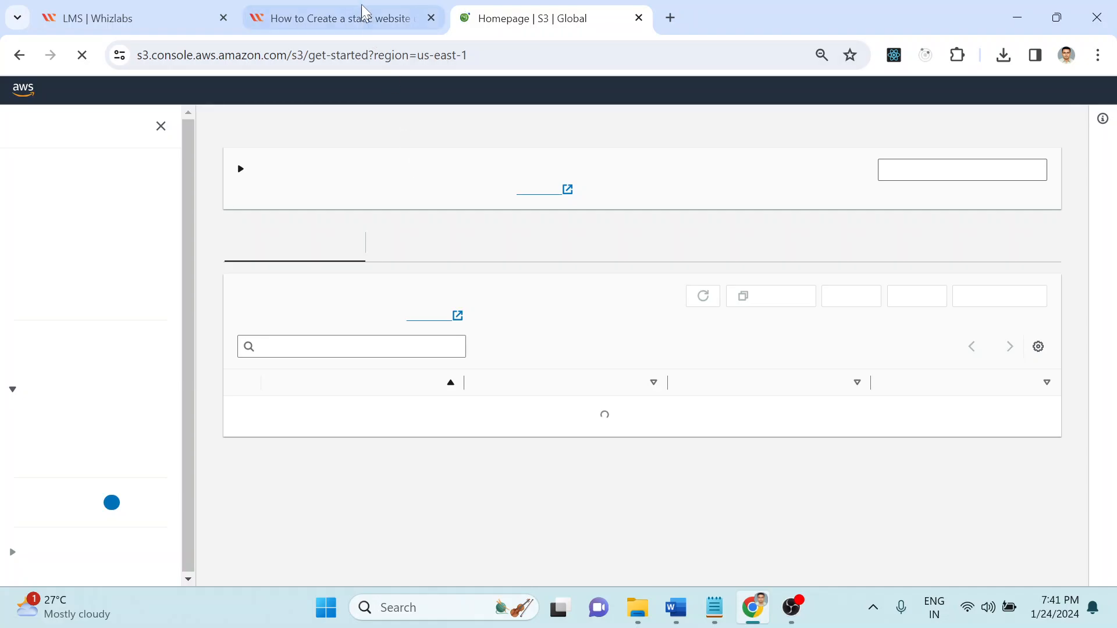
pyautogui.click(439, 9)
pyautogui.click(555, 7)
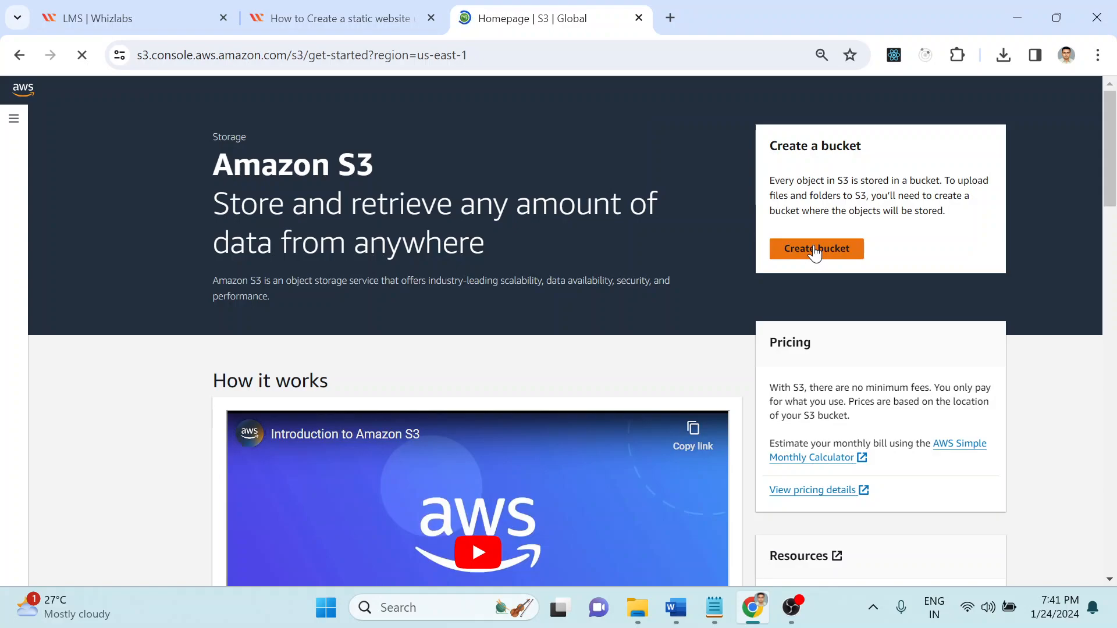
pyautogui.click(815, 250)
pyautogui.click(349, 18)
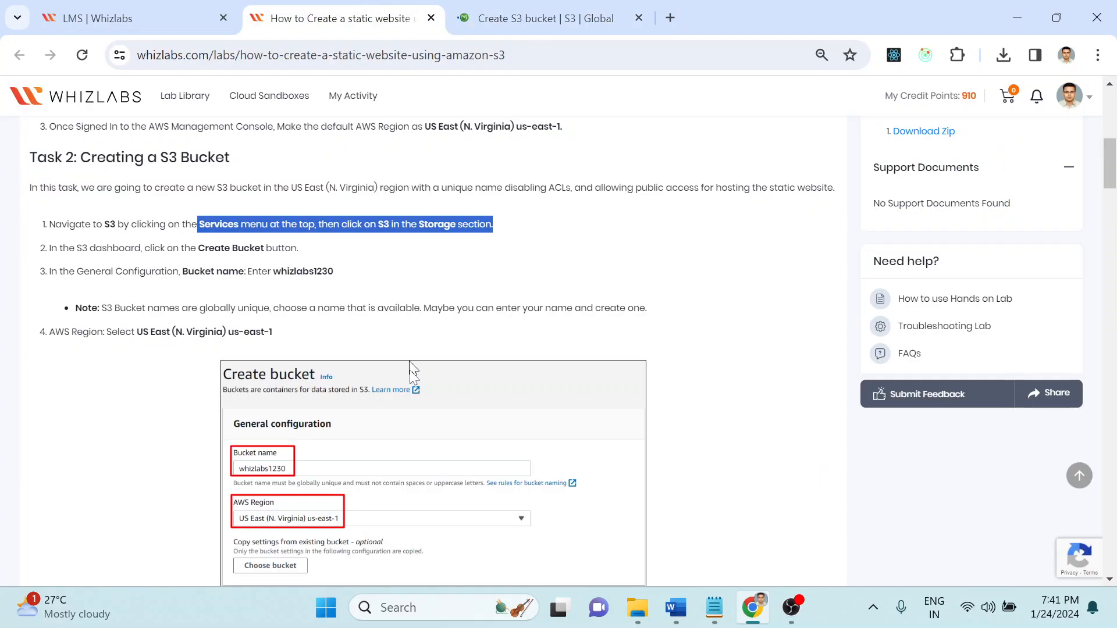
# Step: Copy whizlabs1230 from the lab and paste it into the Bucket name field
pyautogui.click(352, 271)
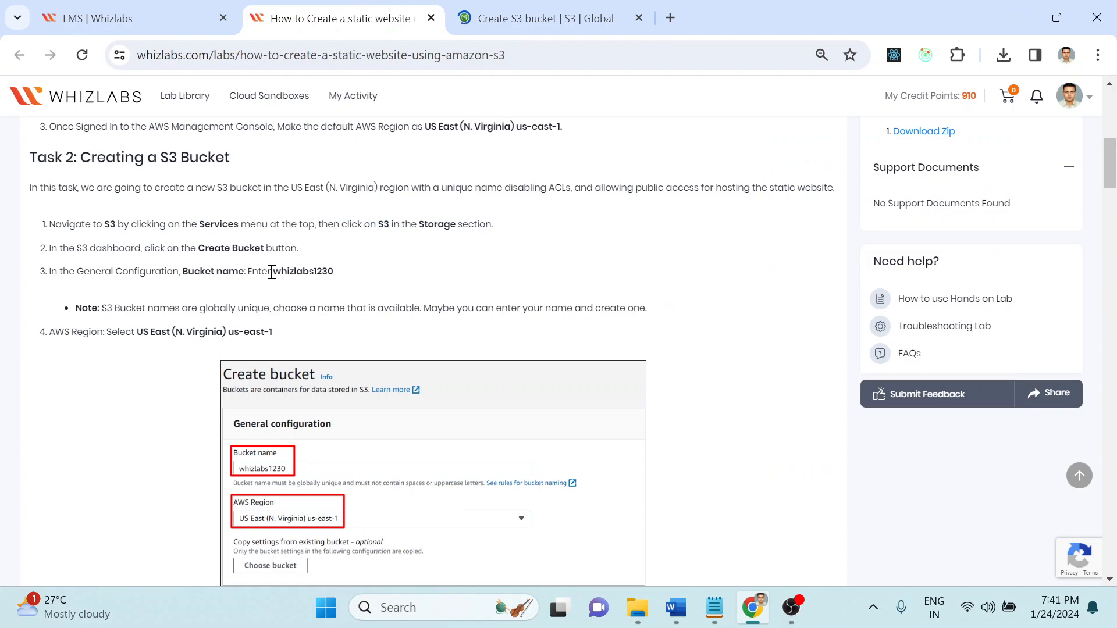
pyautogui.doubleClick(278, 272)
pyautogui.hotkey('ctrl', 'c')
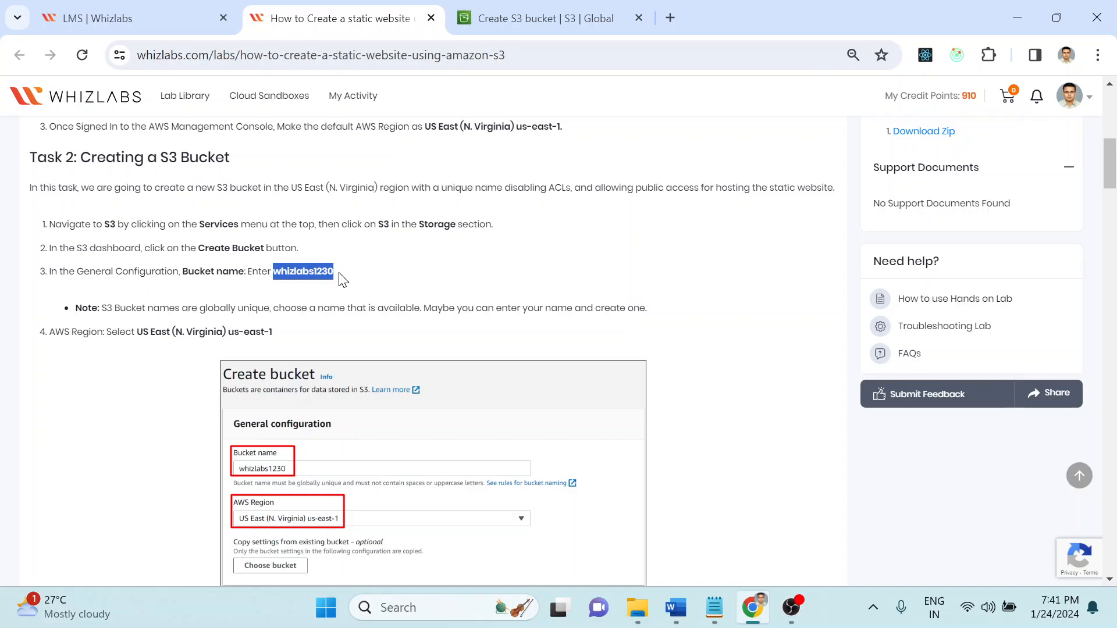
pyautogui.click(545, 4)
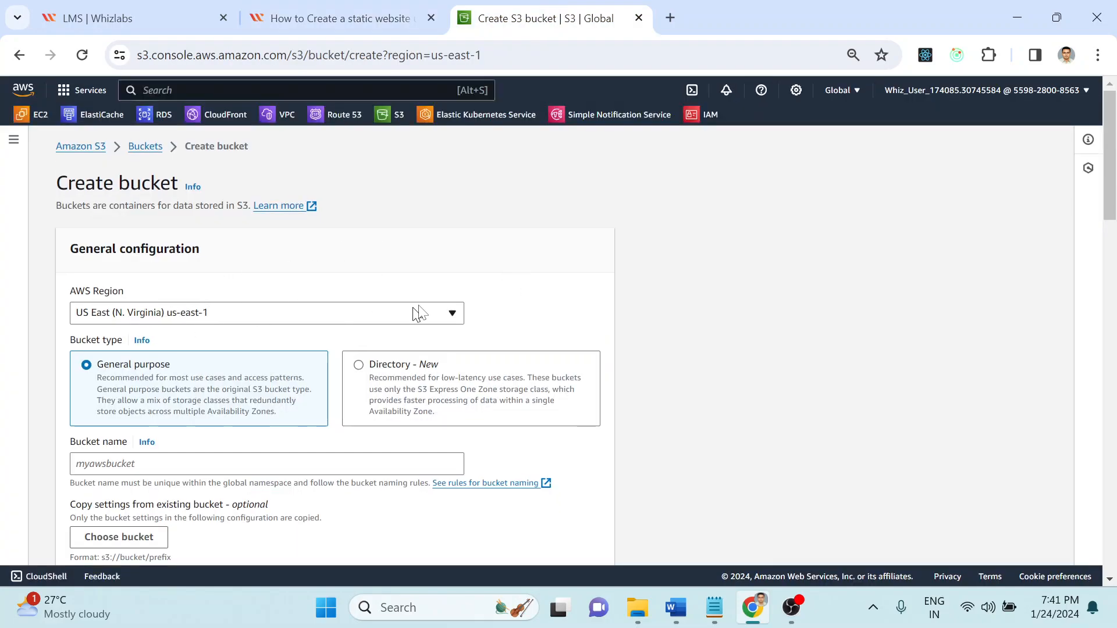
pyautogui.scroll(-1, 822, 310)
pyautogui.scroll(-3, 821, 306)
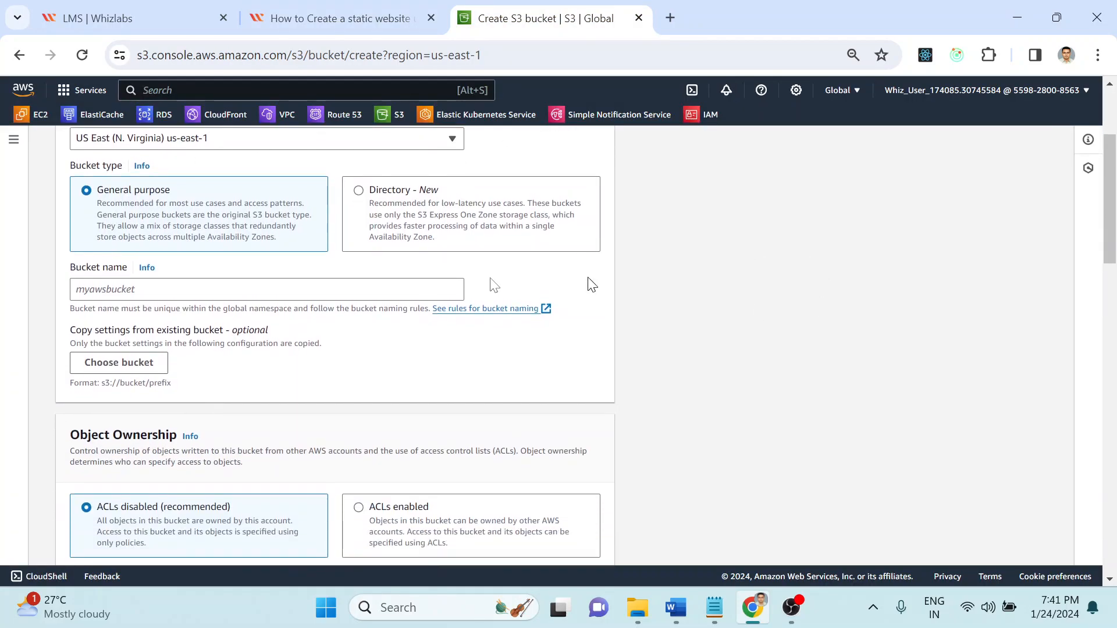
pyautogui.click(258, 288)
pyautogui.hotkey('ctrl', 'v')
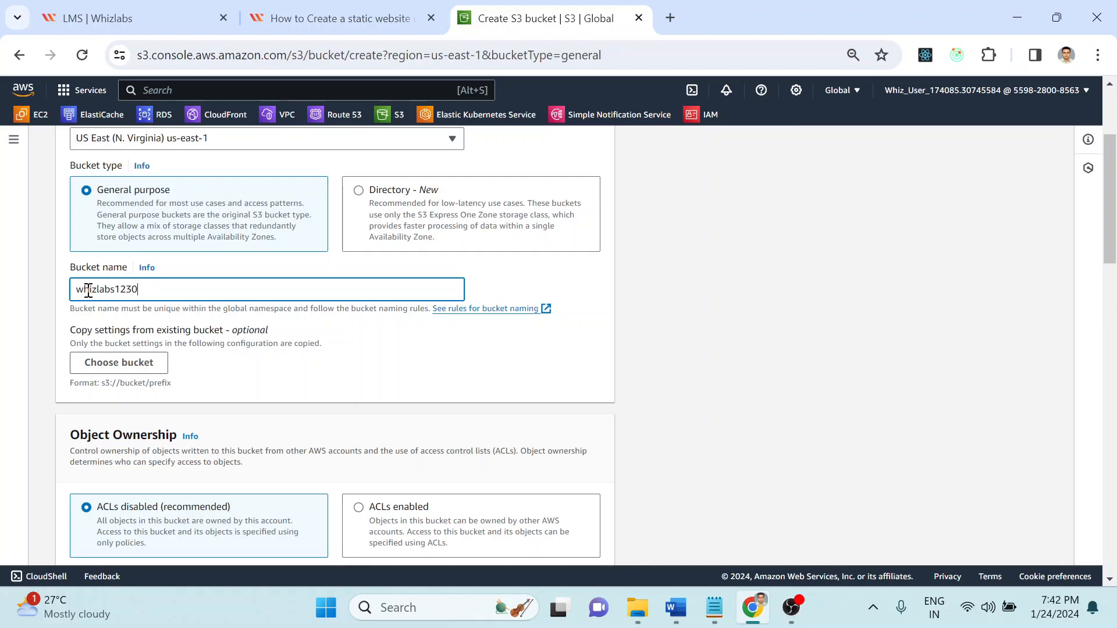
# Step: Read the lab's Object Ownership step and finish editing the bucket name field
pyautogui.click(260, 13)
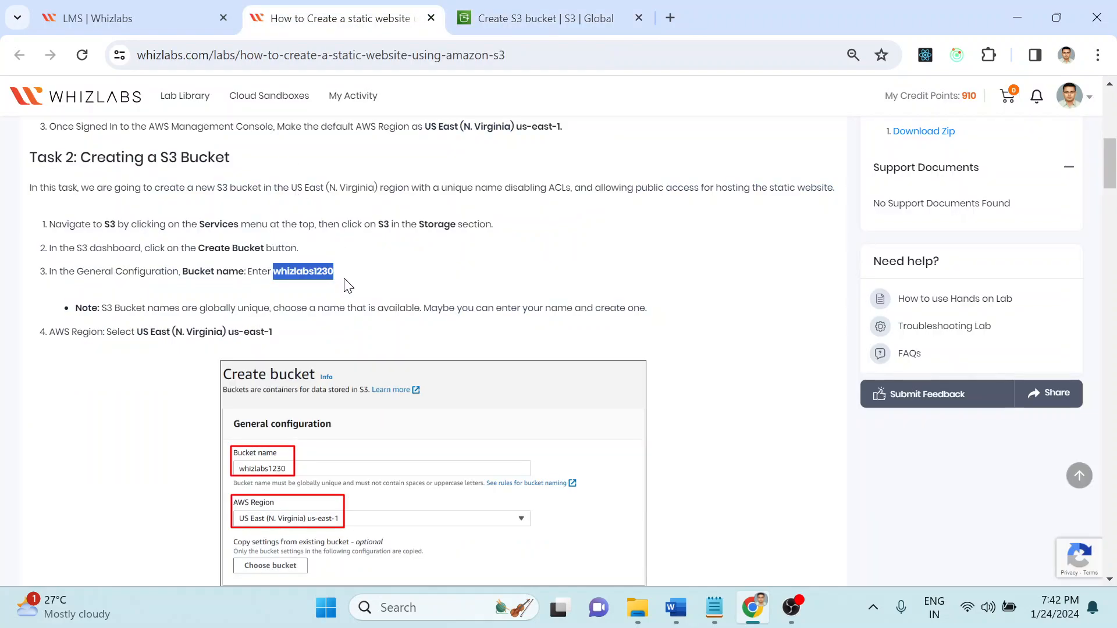
pyautogui.scroll(-2, 108, 453)
pyautogui.scroll(-5, 108, 454)
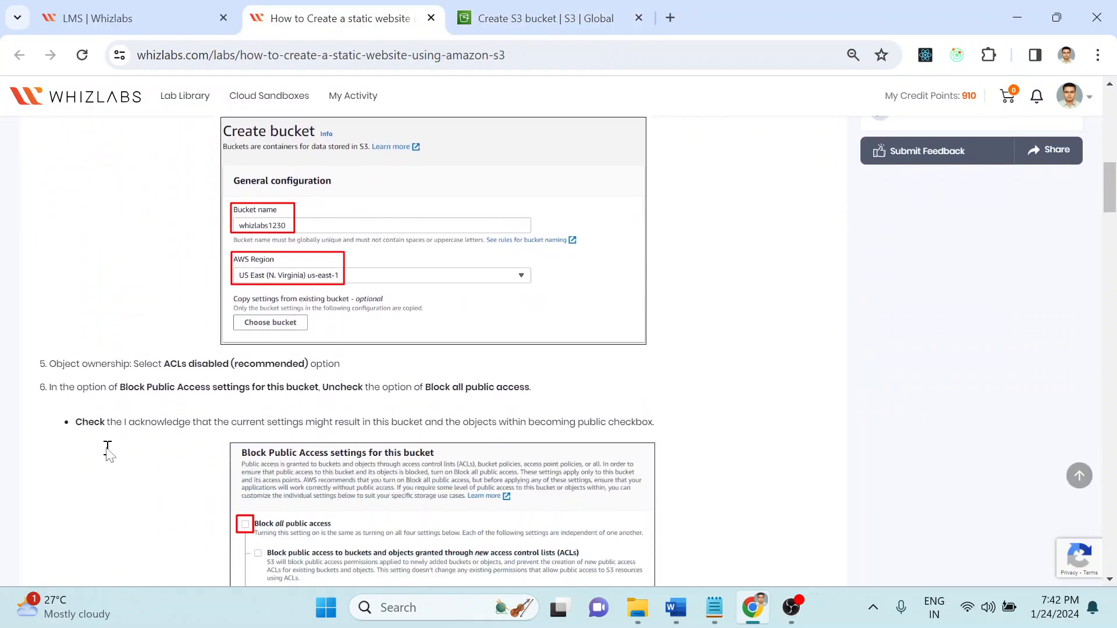
pyautogui.moveTo(160, 223); pyautogui.dragTo(354, 229)
pyautogui.click(356, 228)
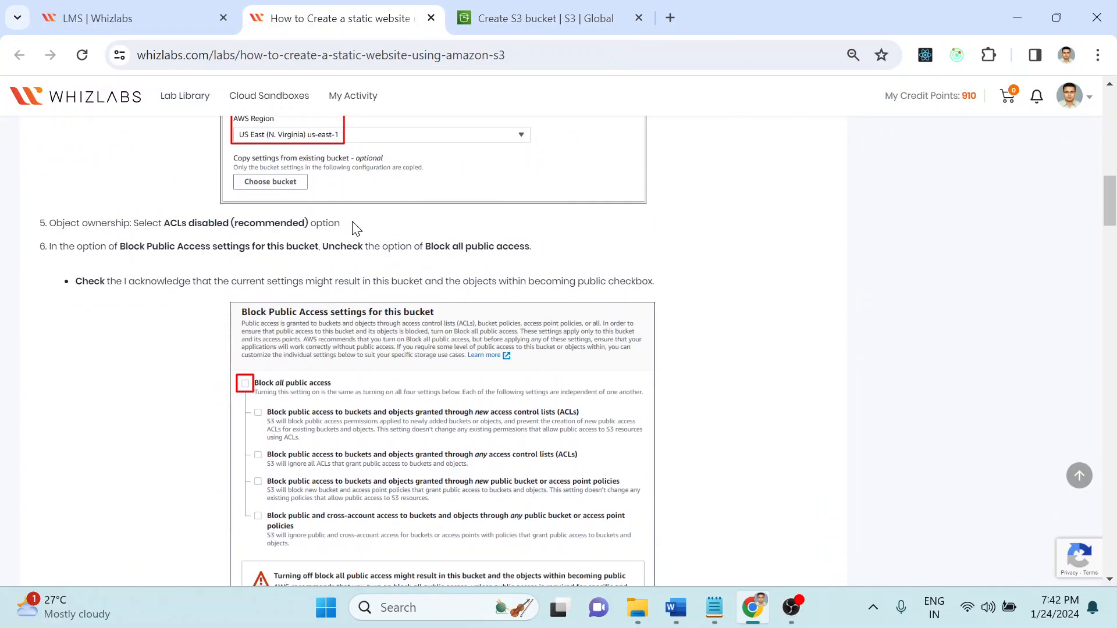
pyautogui.click(490, 29)
pyautogui.click(720, 315)
# Step: Review ACLs disabled (recommended) and Block Public Access in steps 5–6, then scroll to those settings in the form
pyautogui.scroll(-3, 720, 316)
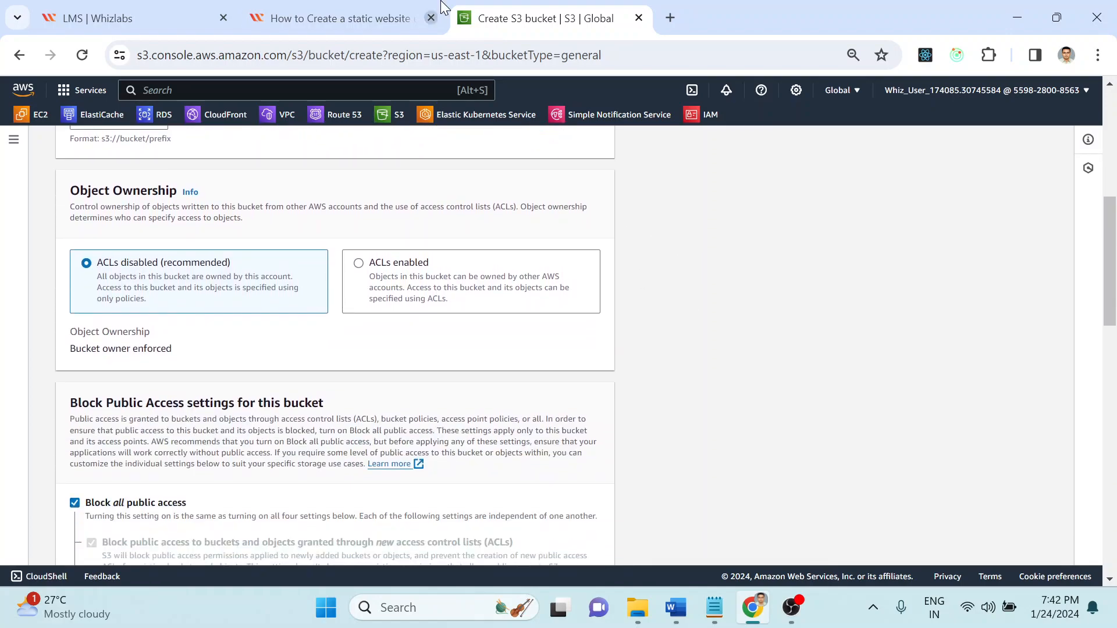
pyautogui.click(340, 18)
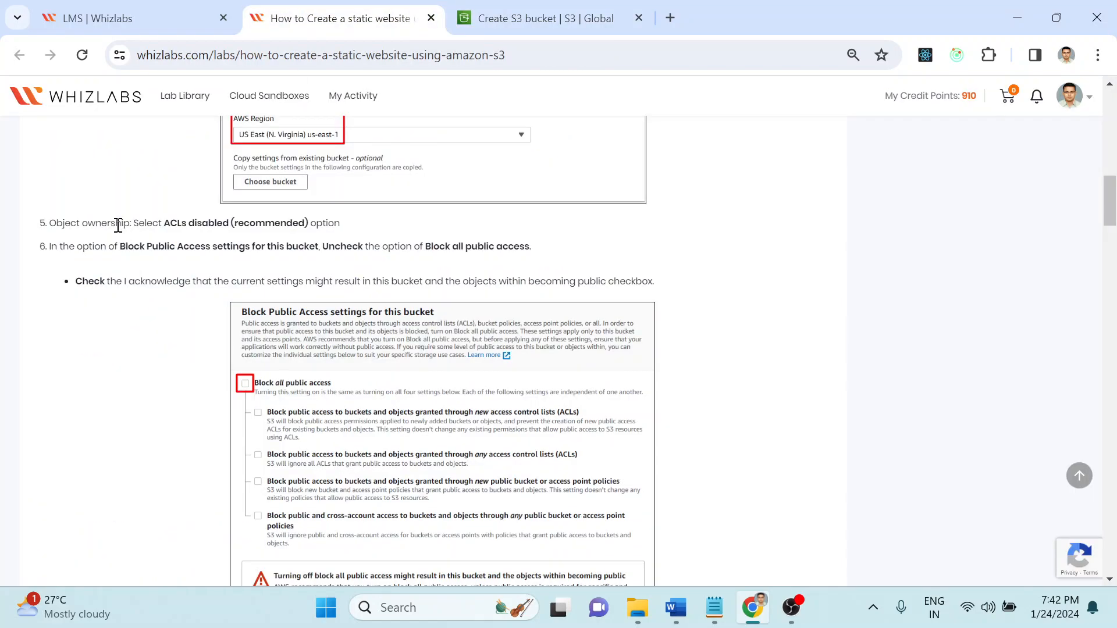
pyautogui.moveTo(115, 223); pyautogui.dragTo(387, 255)
pyautogui.click(414, 243)
pyautogui.moveTo(171, 224); pyautogui.dragTo(329, 224)
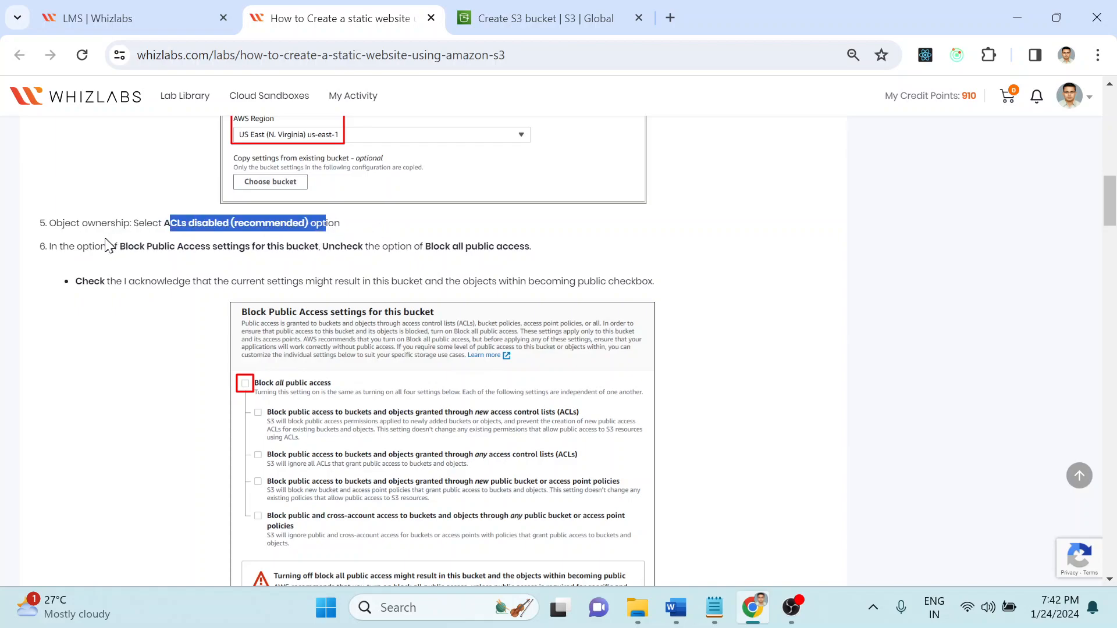
pyautogui.moveTo(83, 246); pyautogui.dragTo(287, 251)
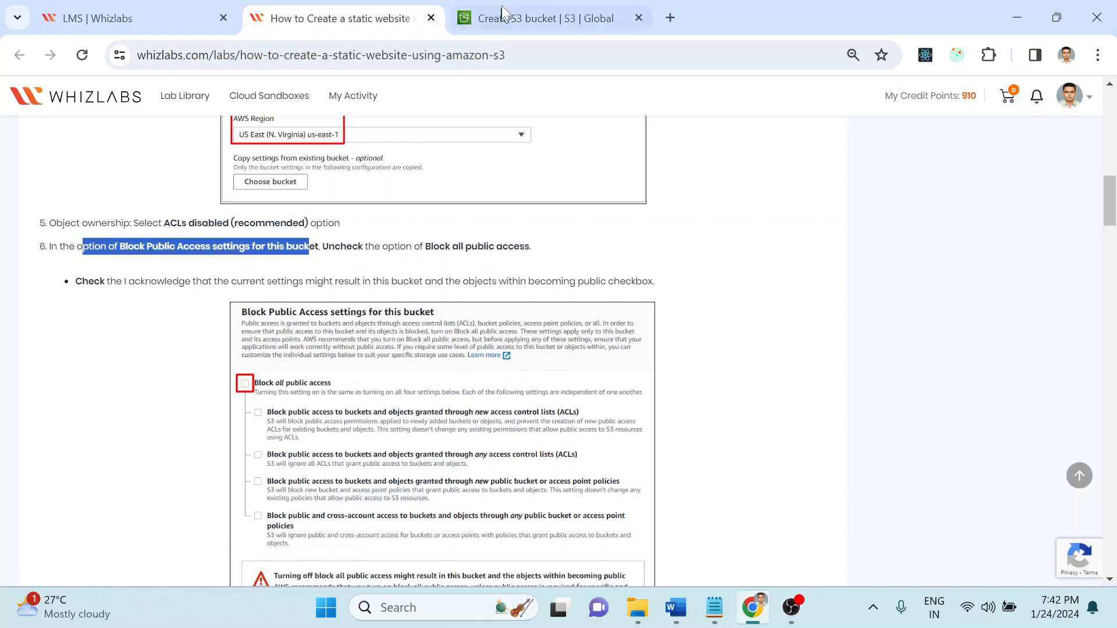
pyautogui.click(504, 20)
pyautogui.scroll(-5, 776, 370)
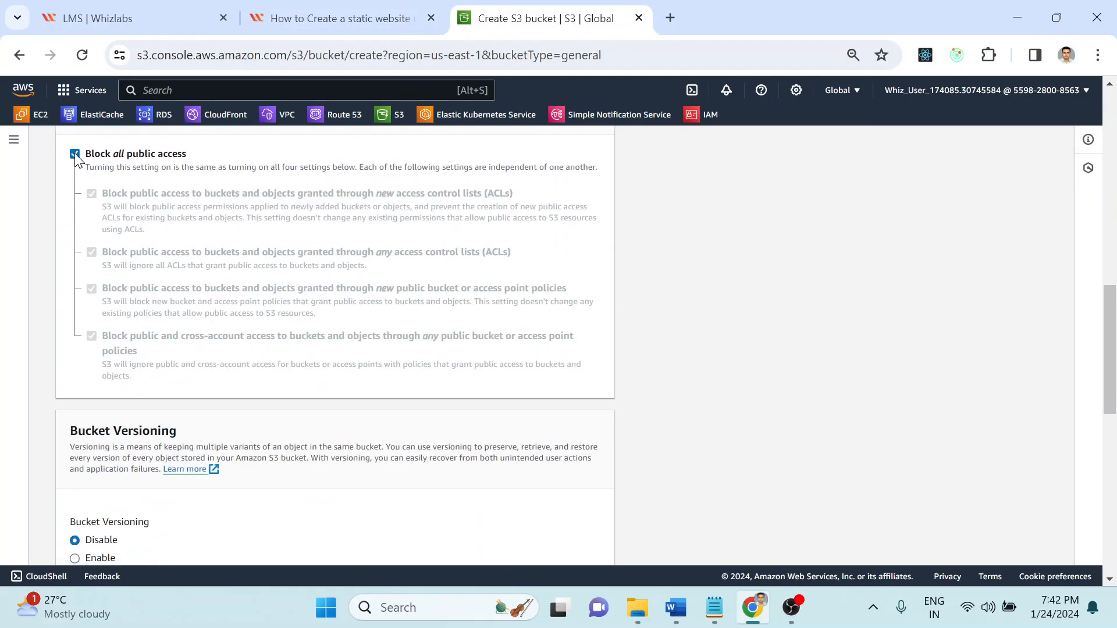
# Step: Turn off Block all public access and acknowledge that the bucket and its objects may become public
pyautogui.click(75, 153)
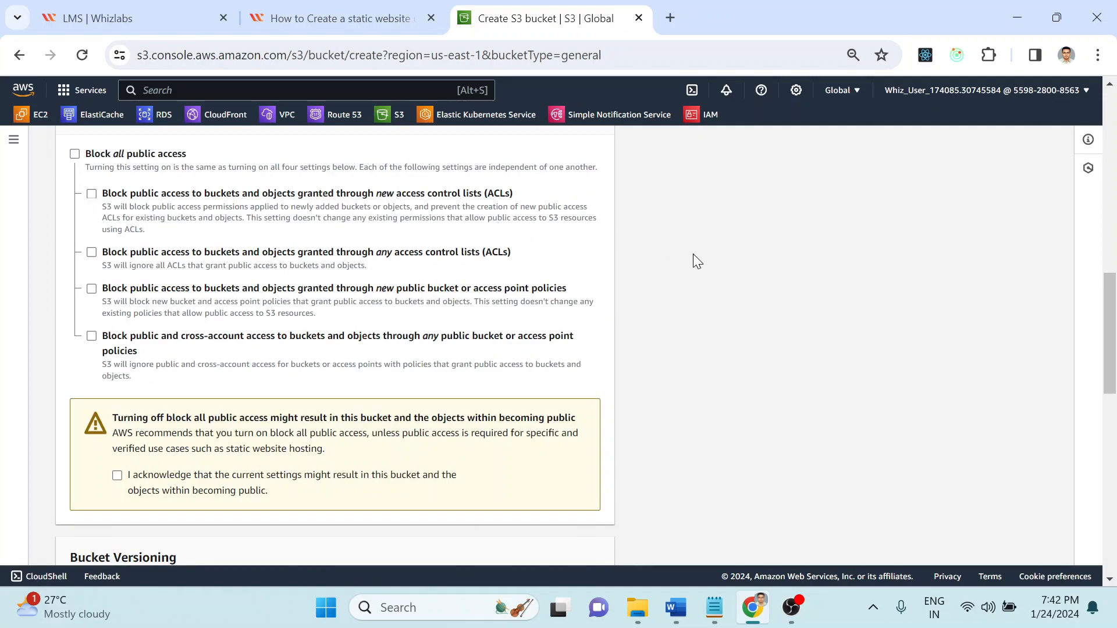
pyautogui.scroll(-1, 693, 254)
pyautogui.scroll(1, 692, 254)
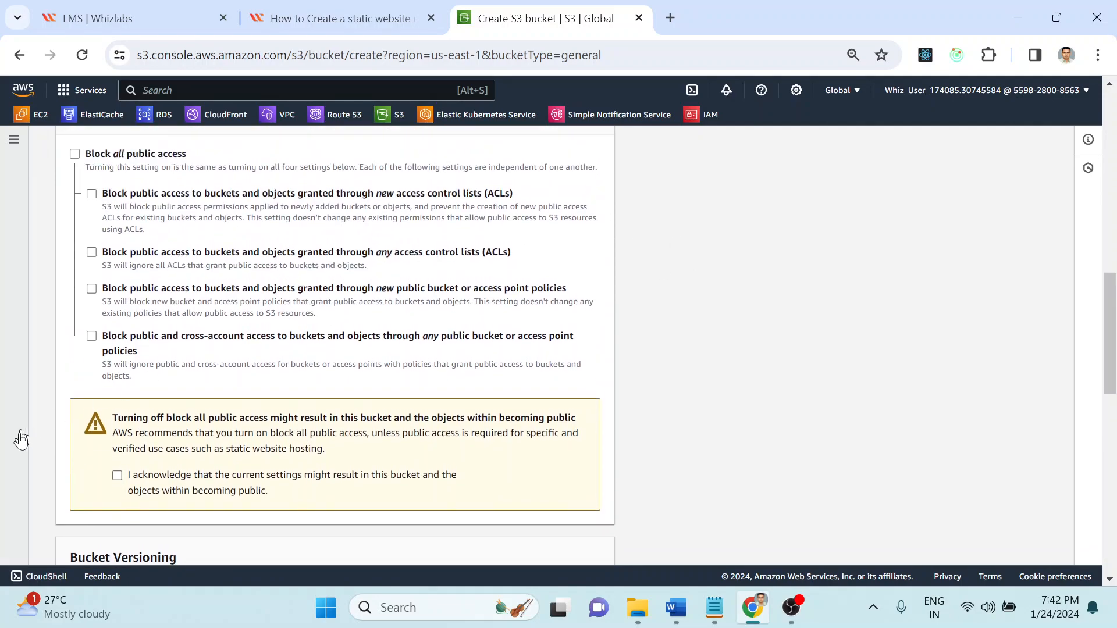
pyautogui.click(118, 477)
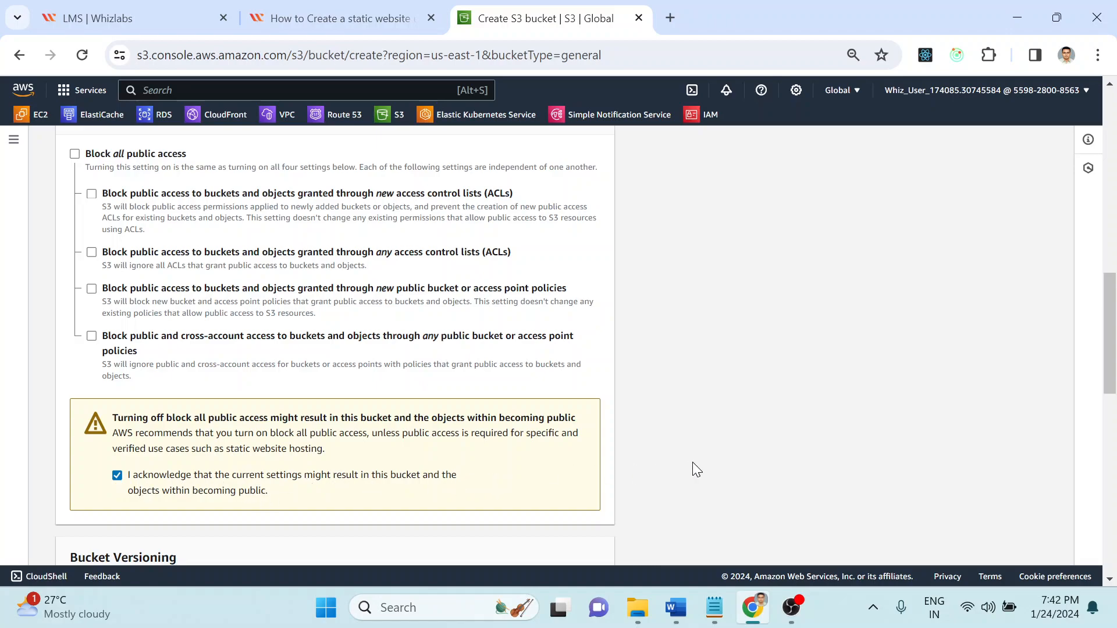
pyautogui.press('Down')
pyautogui.press('Down')
pyautogui.press('Down')
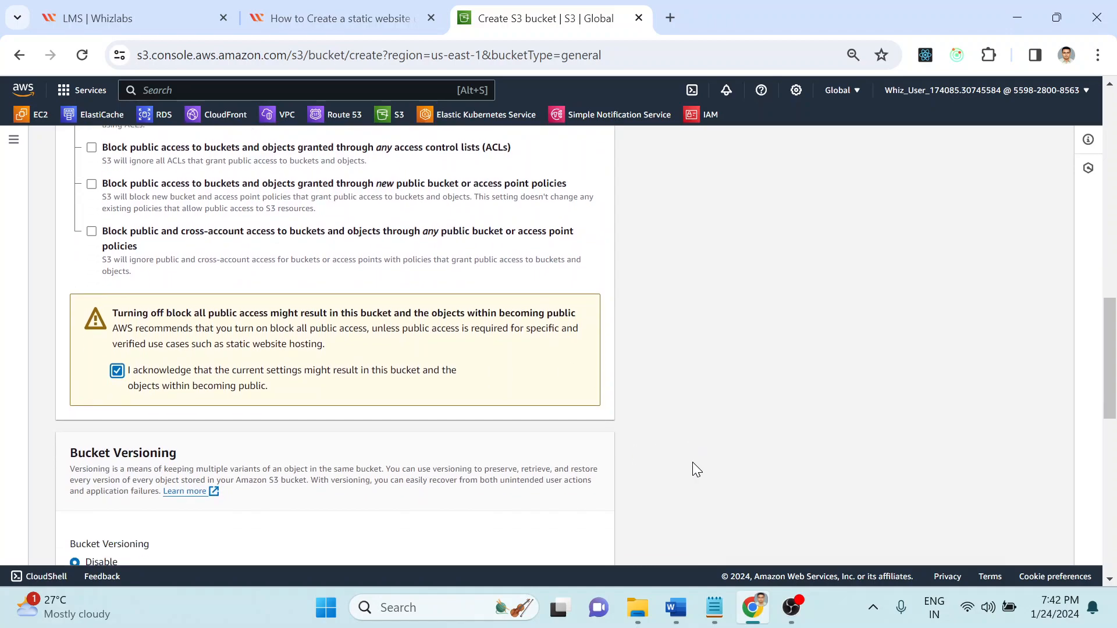
# Step: Check lab step 7, then scroll the form down to the Create bucket button
pyautogui.click(360, 17)
pyautogui.click(496, 7)
pyautogui.moveTo(384, 8)
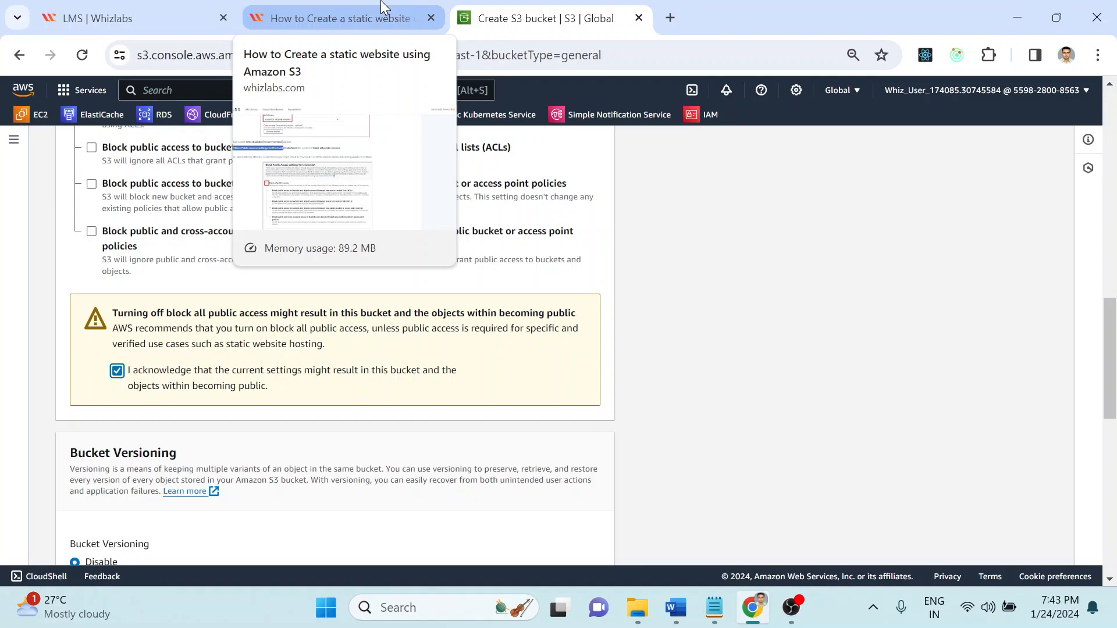
pyautogui.click(384, 7)
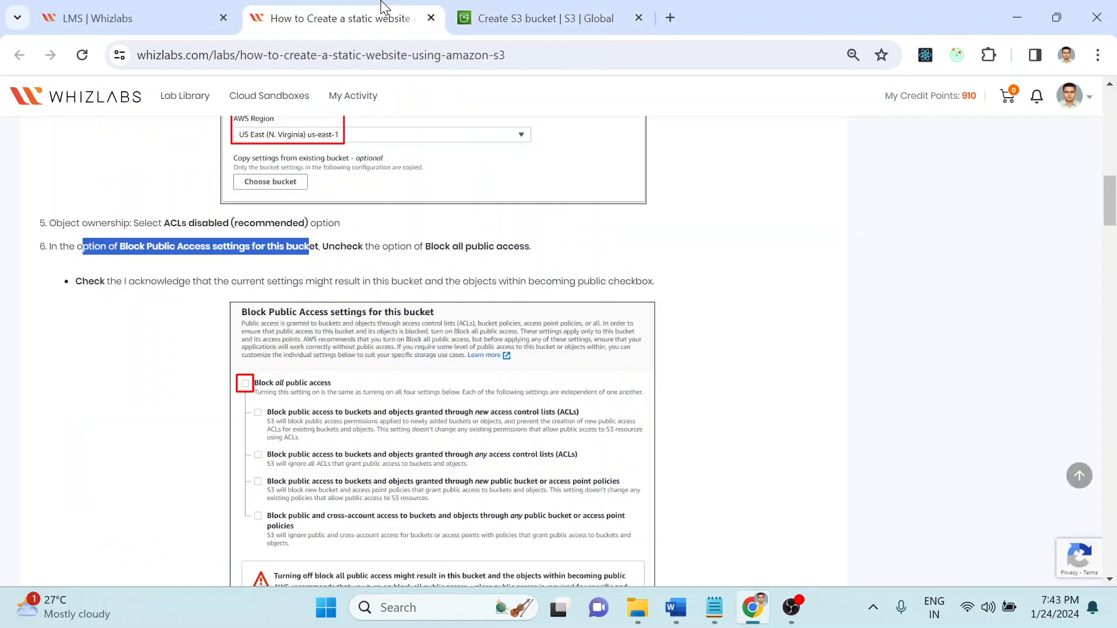
pyautogui.scroll(-4, 783, 354)
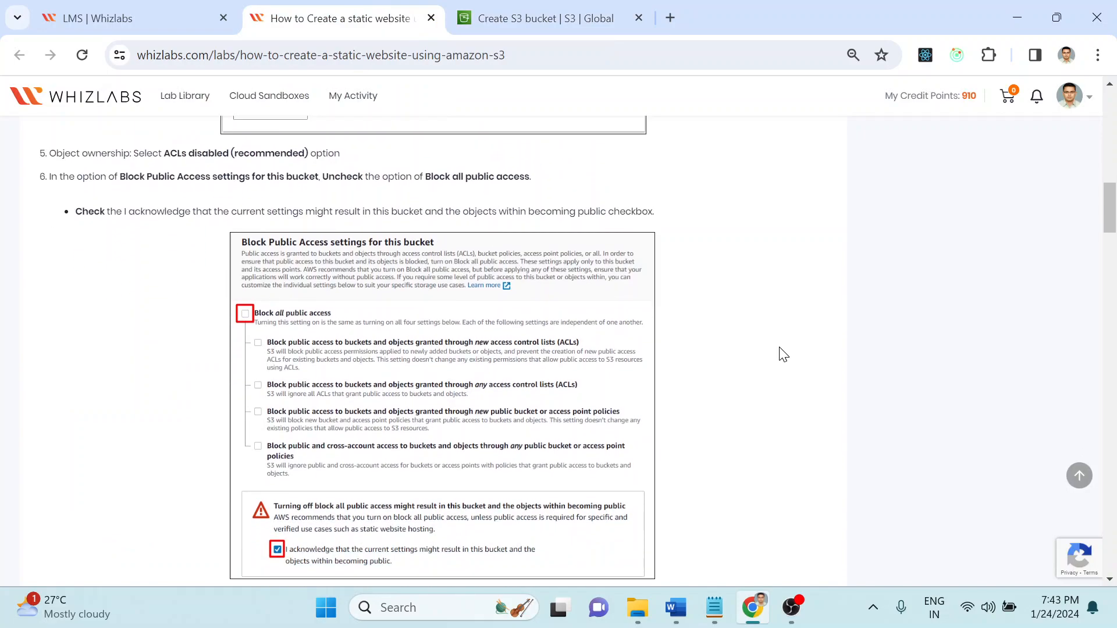
pyautogui.scroll(-4, 783, 354)
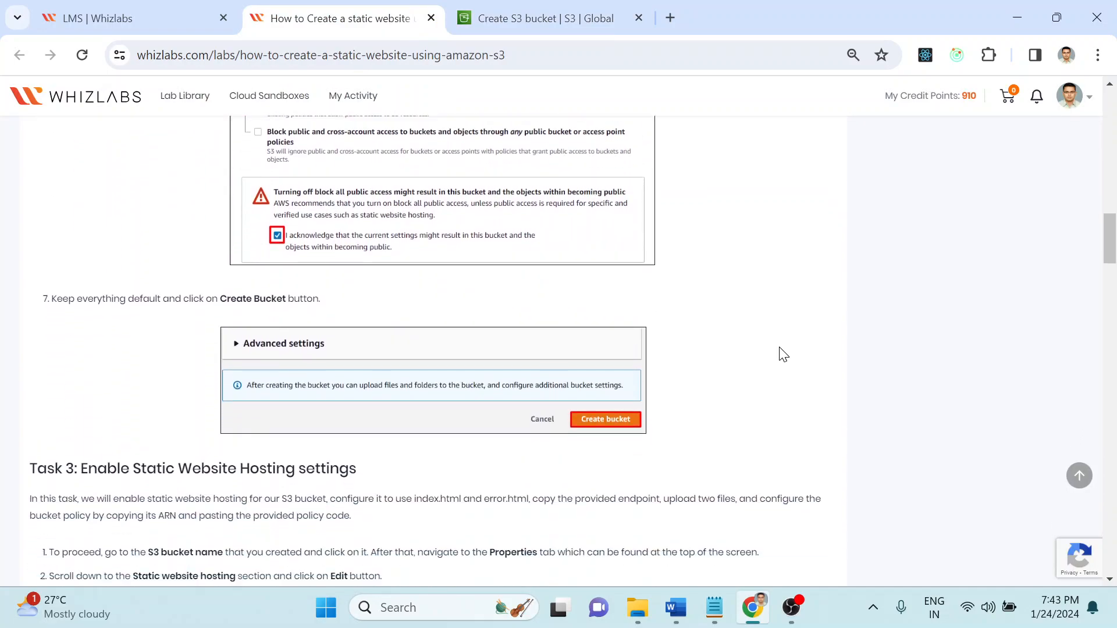
pyautogui.click(545, 10)
pyautogui.scroll(-15, 822, 315)
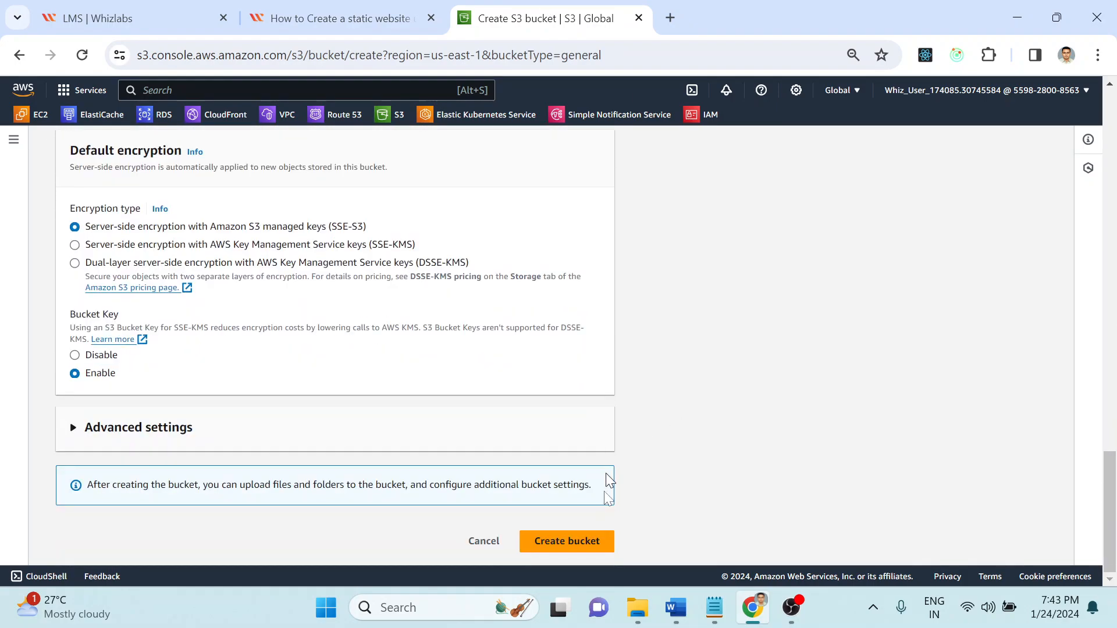
pyautogui.click(555, 542)
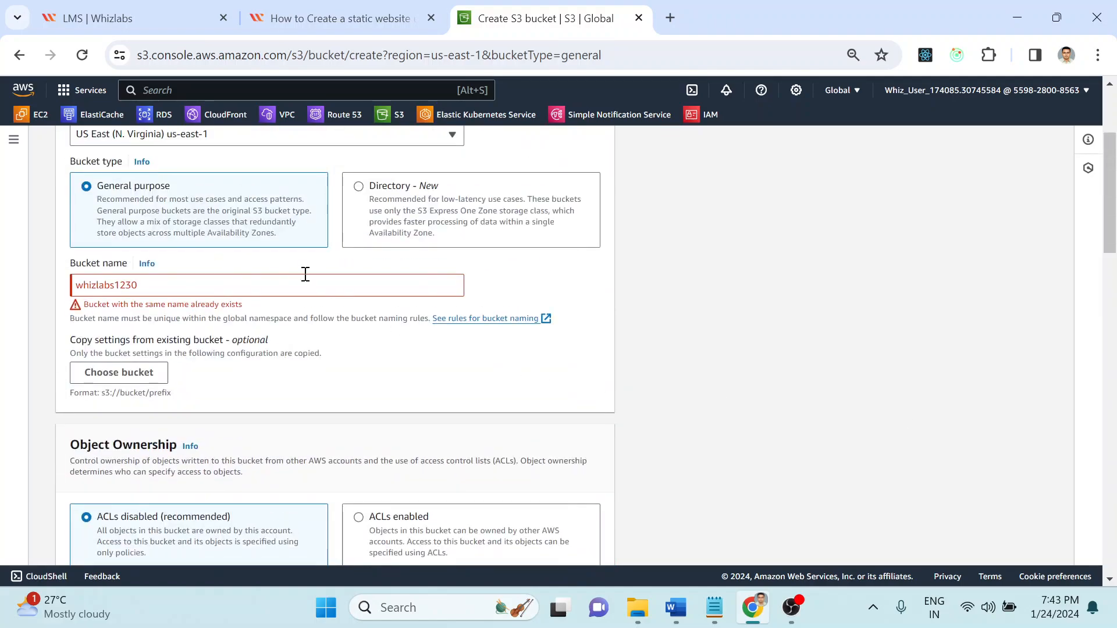
pyautogui.click(278, 275)
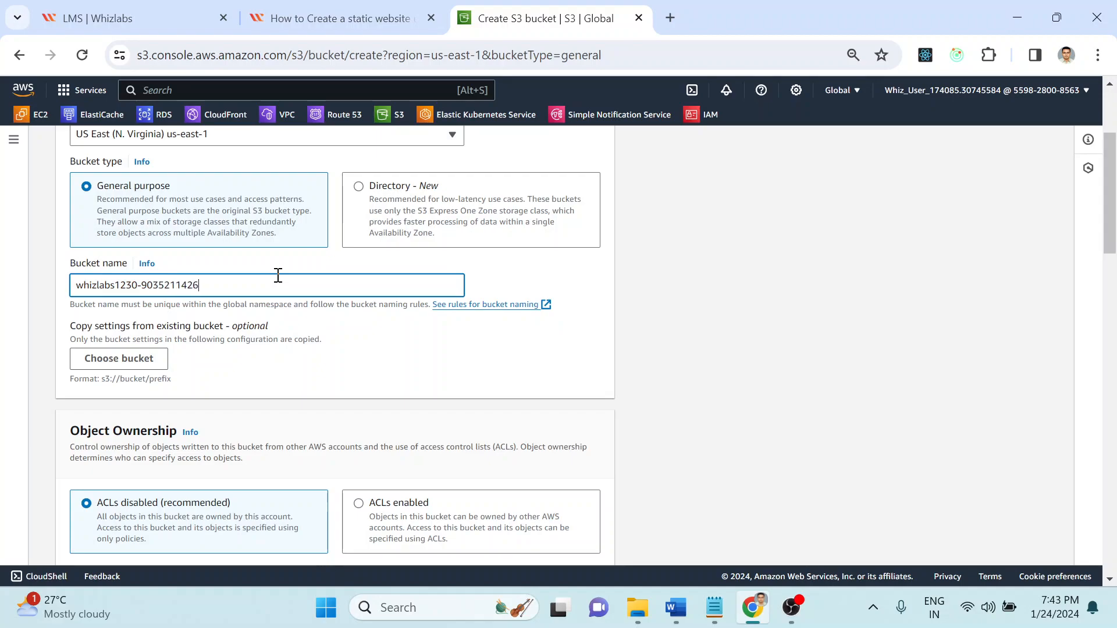
pyautogui.scroll(-15, 641, 519)
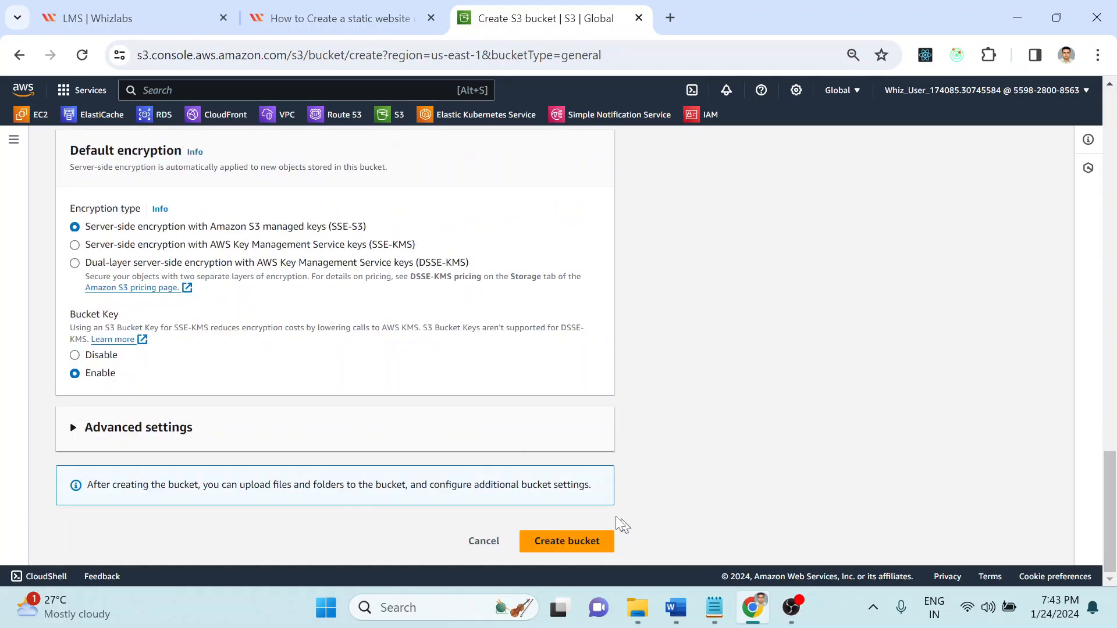
pyautogui.click(540, 544)
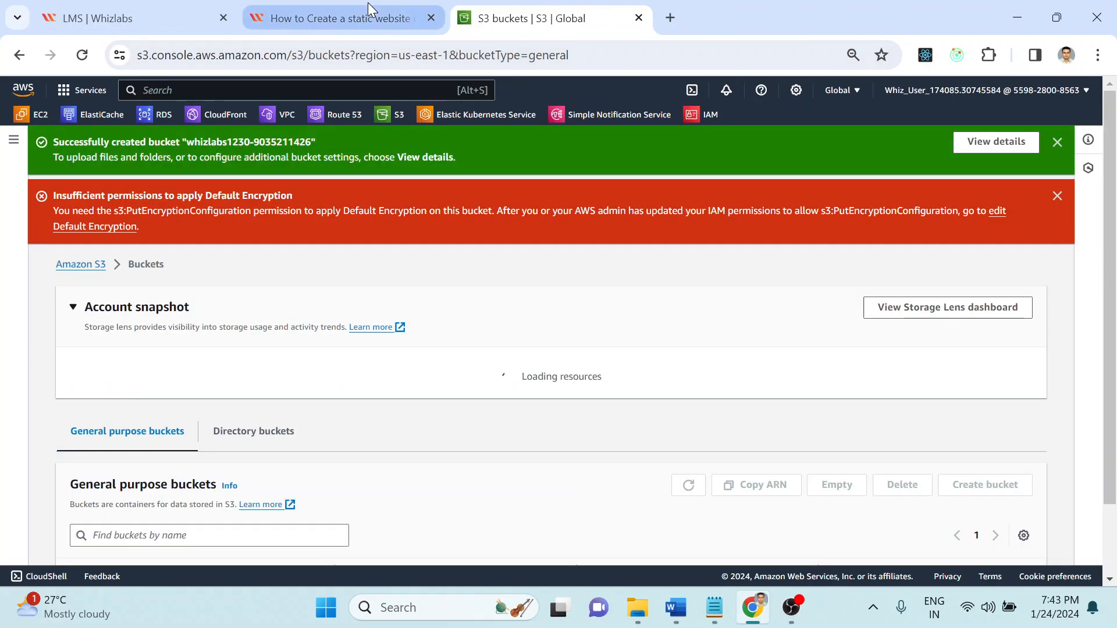
pyautogui.click(998, 142)
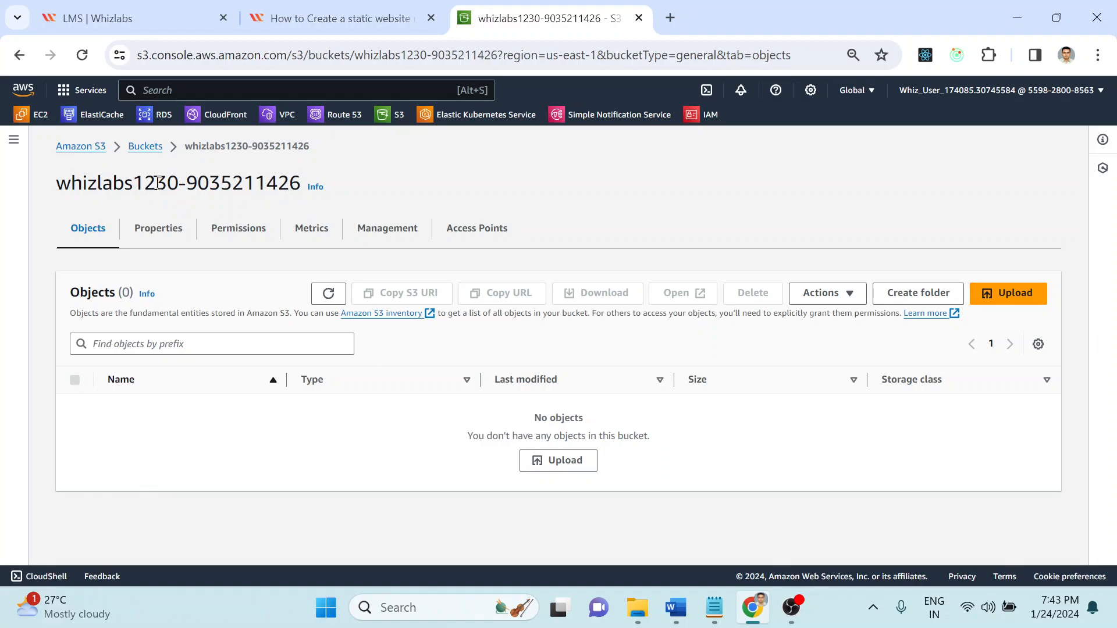
pyautogui.click(340, 18)
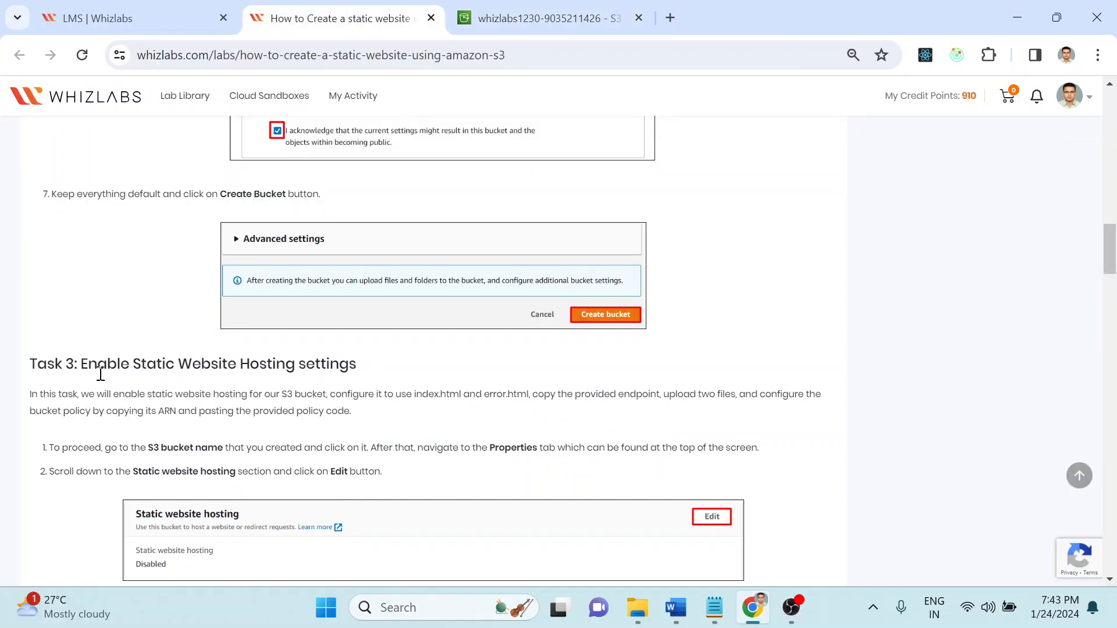
pyautogui.moveTo(90, 365); pyautogui.dragTo(460, 365)
pyautogui.click(460, 366)
pyautogui.scroll(-2, 459, 366)
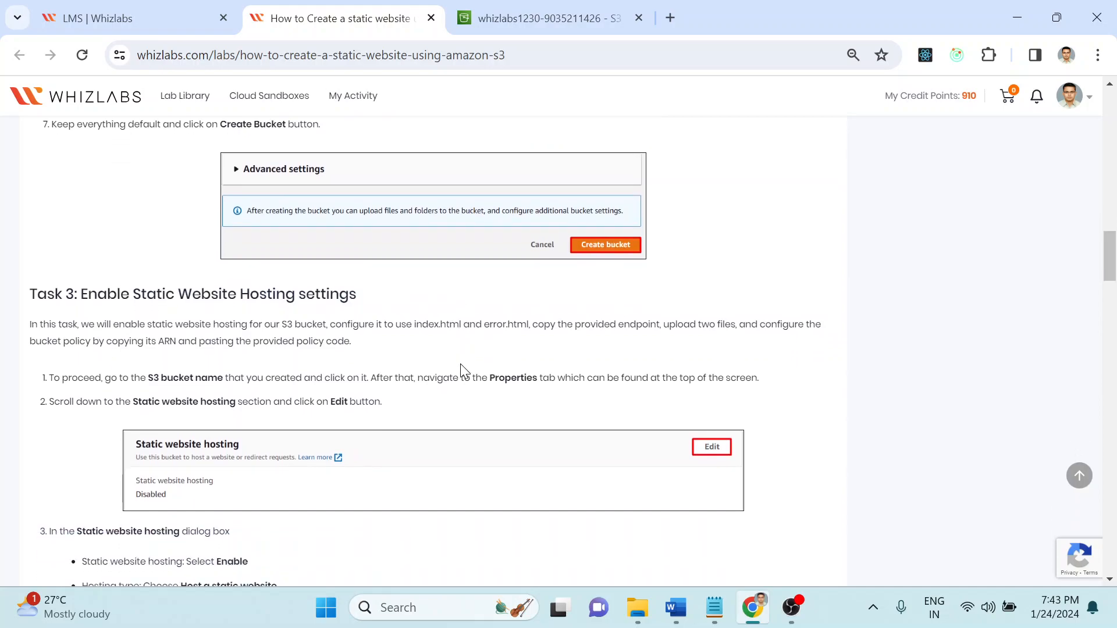
pyautogui.moveTo(140, 291); pyautogui.dragTo(481, 306)
pyautogui.click(393, 306)
pyautogui.click(479, 314)
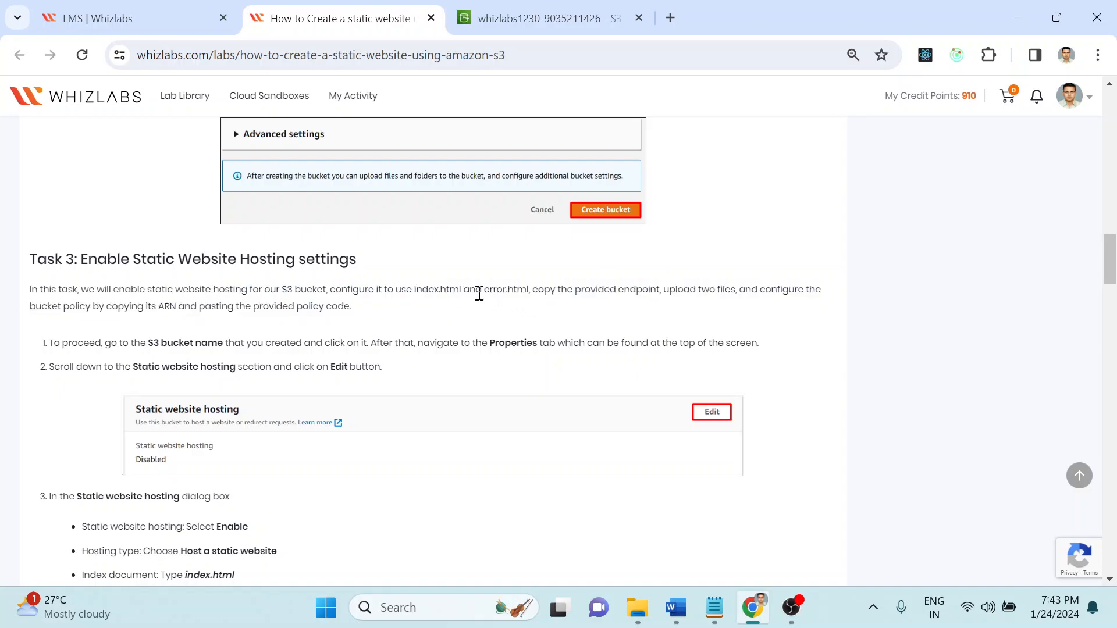
# Step: Read the Task 3 notes on copying the endpoint and adding the bucket policy code
pyautogui.moveTo(538, 291); pyautogui.dragTo(670, 297)
pyautogui.click(663, 316)
pyautogui.scroll(1, 629, 317)
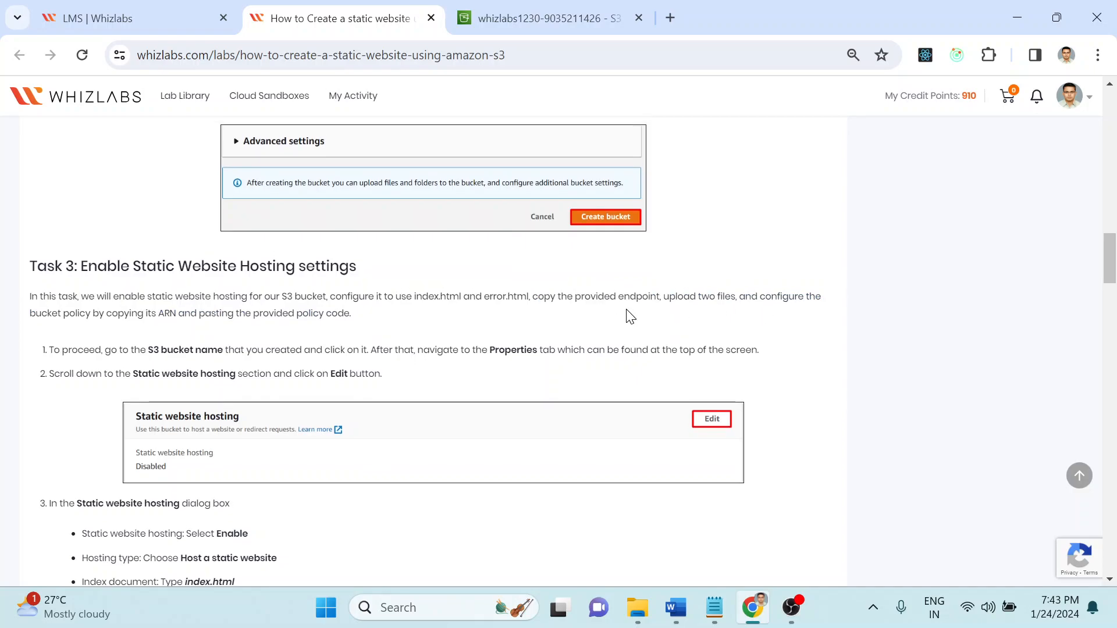
pyautogui.scroll(-1, 630, 317)
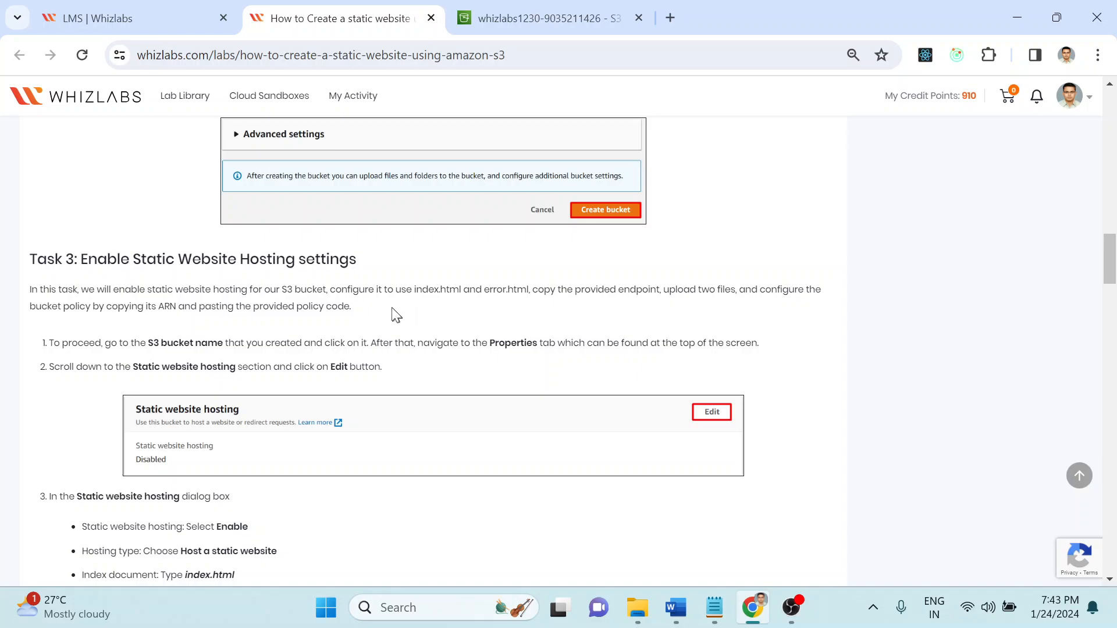
pyautogui.moveTo(83, 306); pyautogui.dragTo(372, 313)
pyautogui.click(375, 312)
pyautogui.scroll(-2, 374, 305)
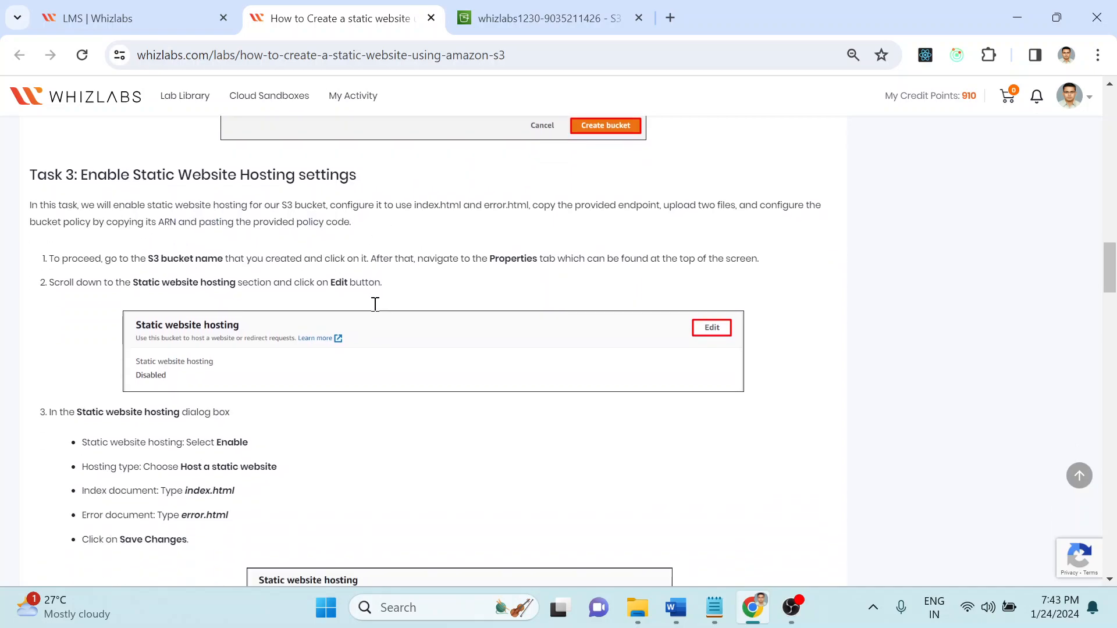
pyautogui.moveTo(304, 203); pyautogui.dragTo(375, 210)
pyautogui.click(375, 209)
# Step: Read Task 3 steps 1 and 2 on opening Properties and editing static website hosting
pyautogui.moveTo(55, 238); pyautogui.dragTo(389, 256)
pyautogui.click(239, 239)
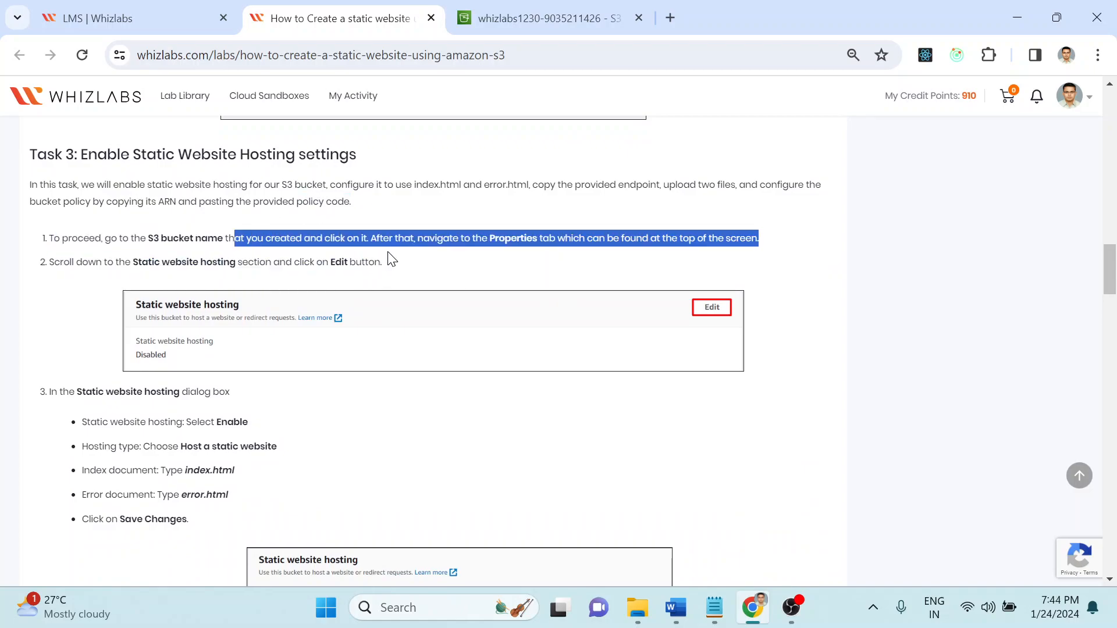
pyautogui.click(443, 218)
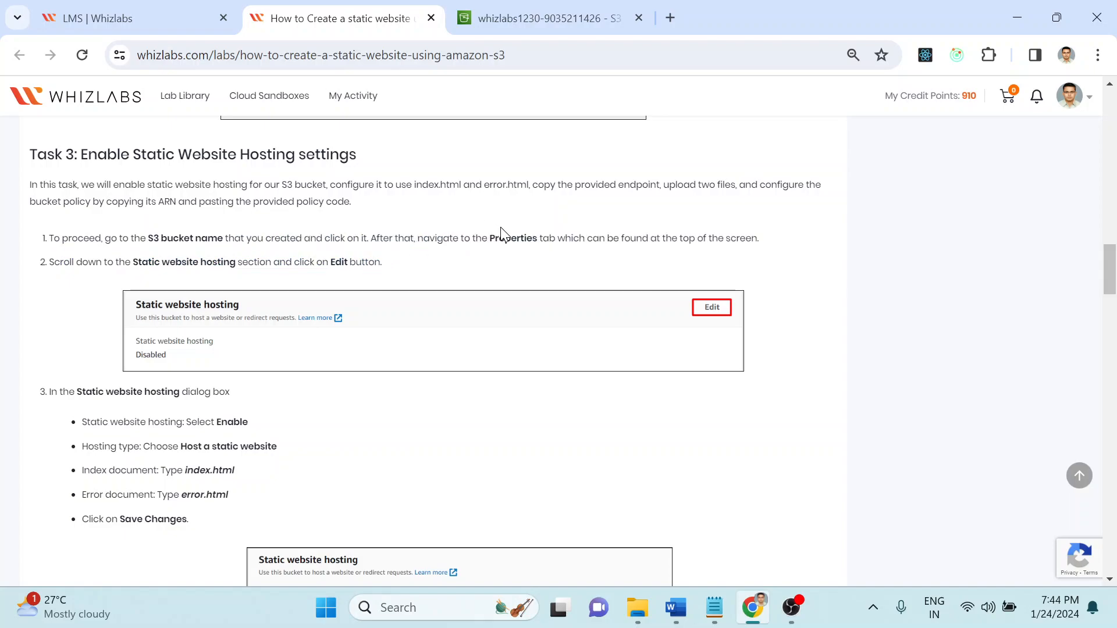
pyautogui.moveTo(497, 237); pyautogui.dragTo(800, 246)
pyautogui.click(800, 247)
pyautogui.scroll(-1, 803, 248)
pyautogui.scroll(-1, 803, 248)
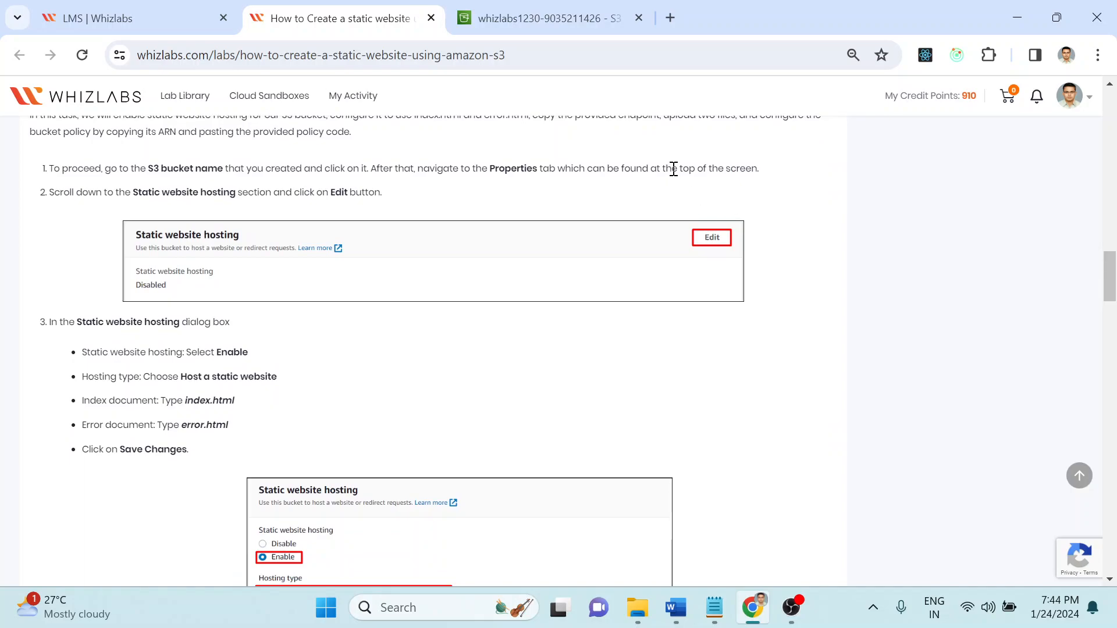
pyautogui.moveTo(175, 193); pyautogui.dragTo(336, 192)
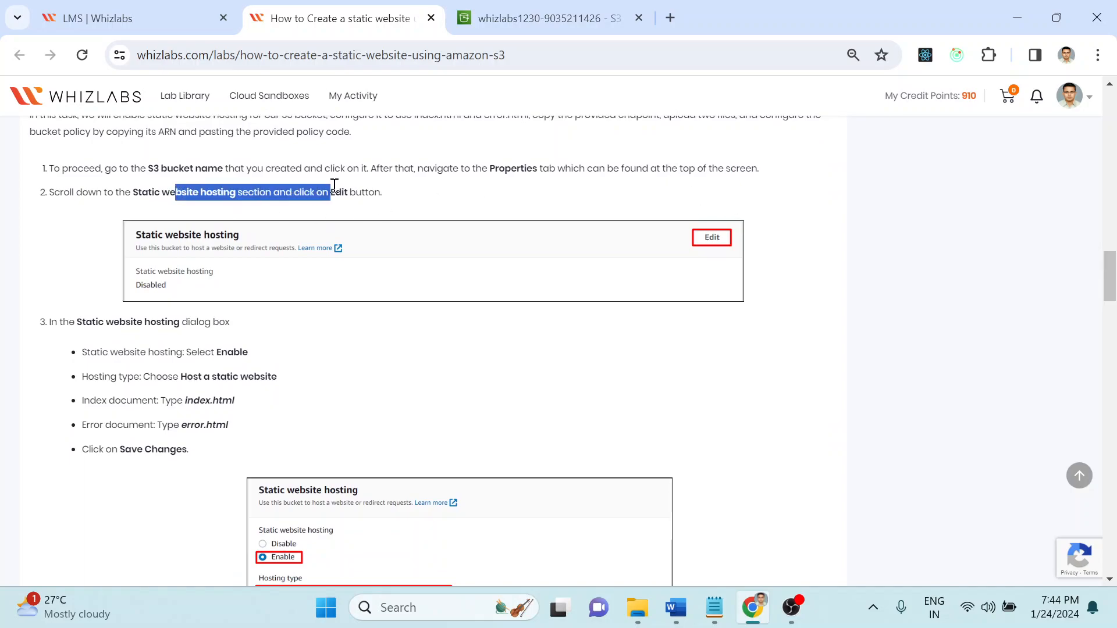
pyautogui.click(424, 194)
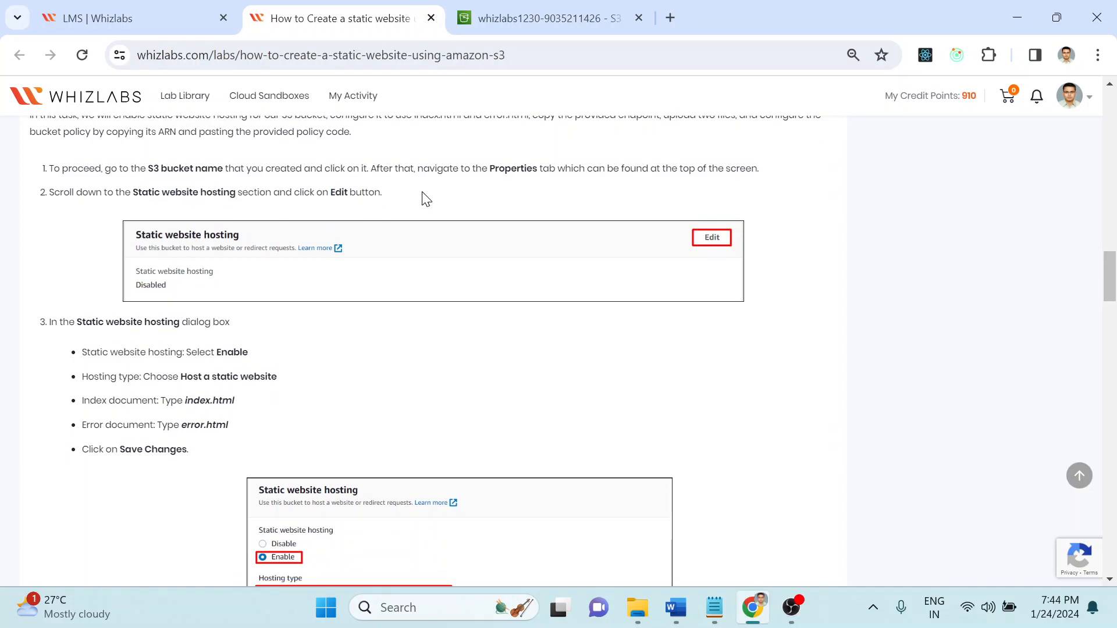
pyautogui.click(539, 8)
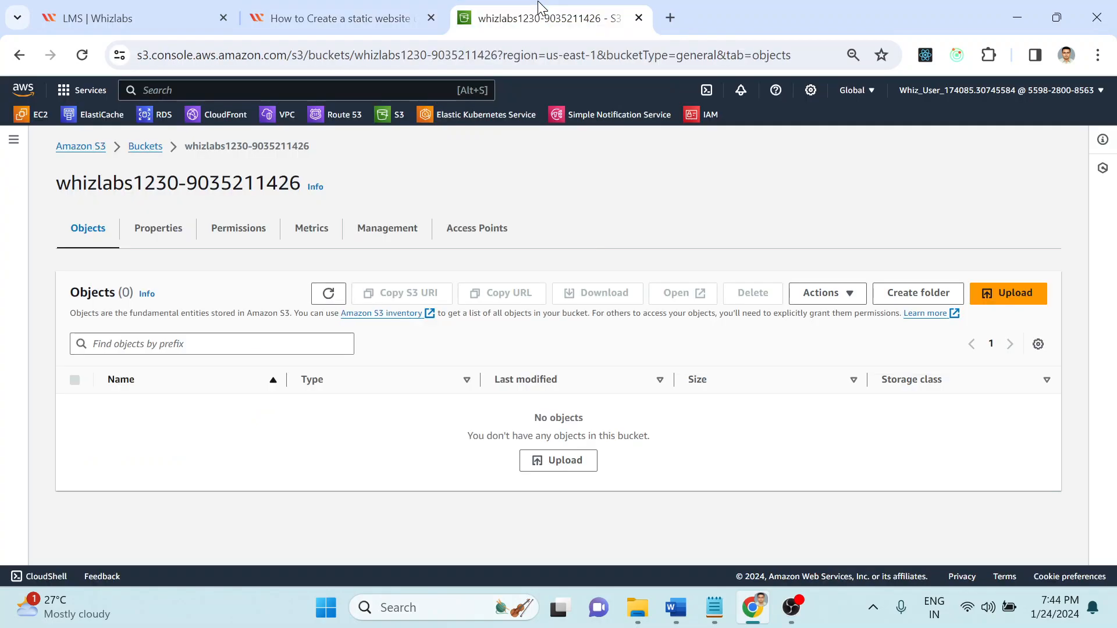
# Step: Open the bucket's Properties tab, cross-checking lab step 2
pyautogui.click(376, 8)
pyautogui.click(544, 8)
pyautogui.click(153, 235)
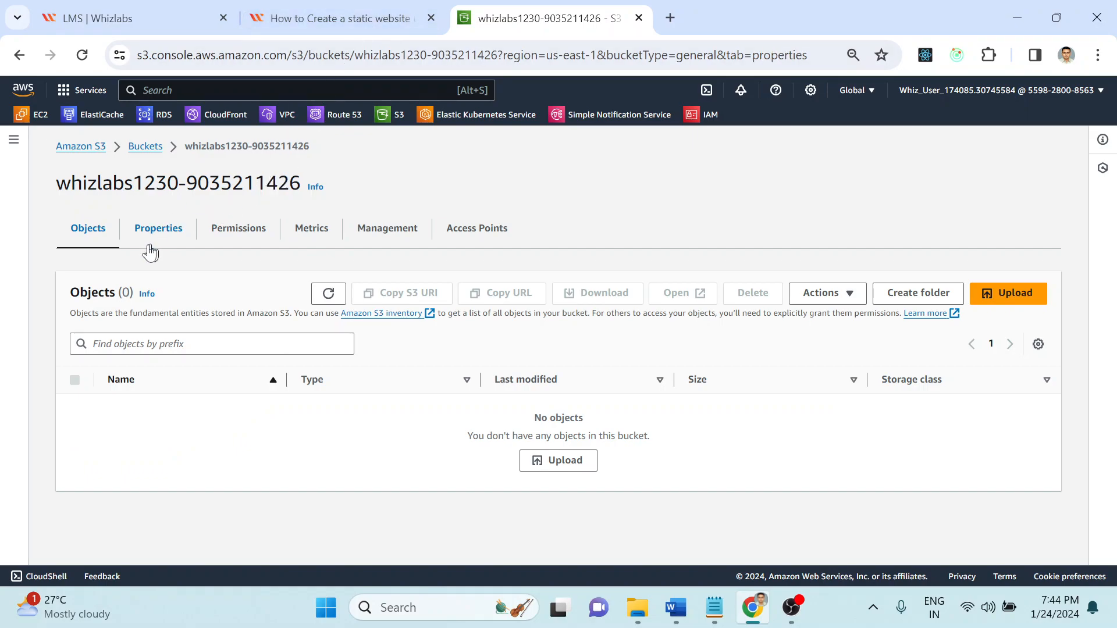
pyautogui.click(334, 13)
pyautogui.moveTo(59, 192); pyautogui.dragTo(451, 204)
pyautogui.click(451, 204)
pyautogui.click(531, 7)
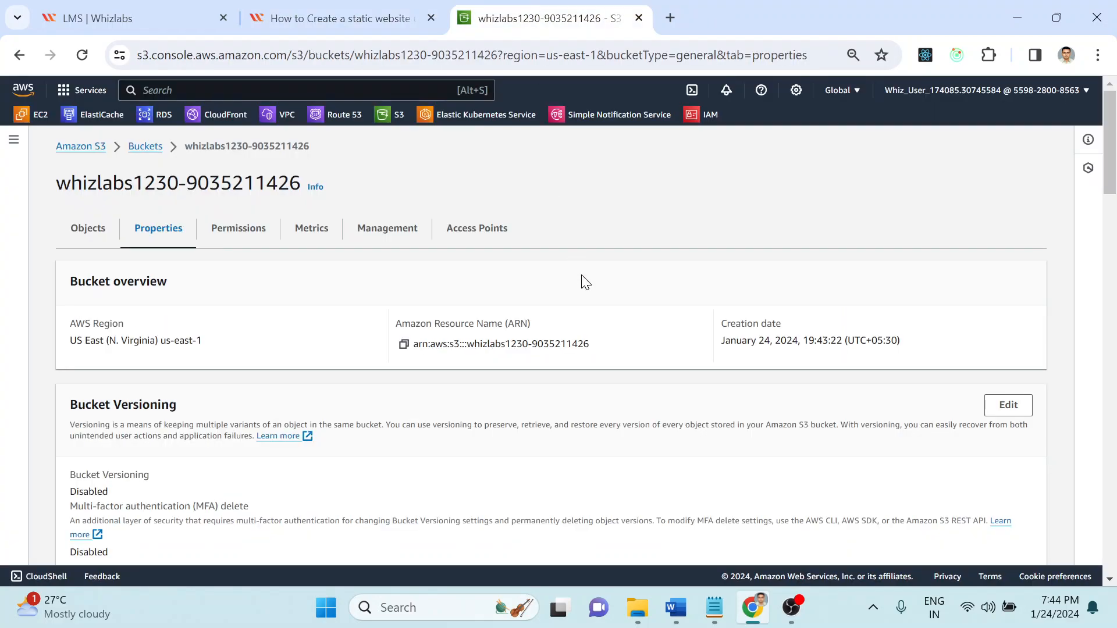
# Step: Search the page for 'static' and open Static website hosting's Edit page
pyautogui.click(796, 90)
pyautogui.scroll(-20, 859, 198)
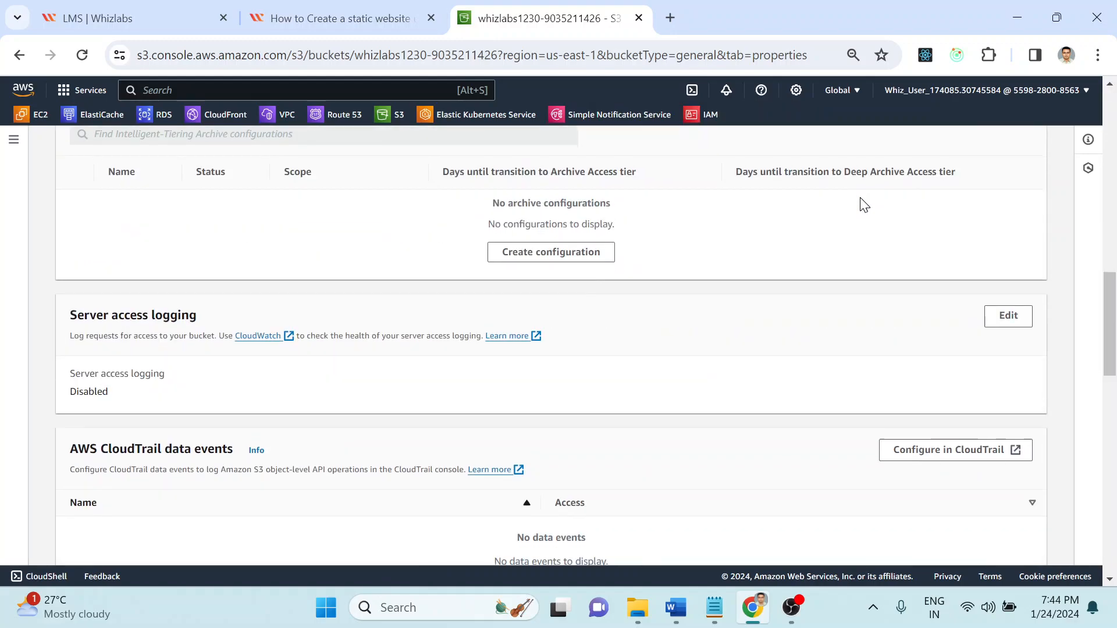
pyautogui.hotkey('ctrl', 'f')
pyautogui.write('static')
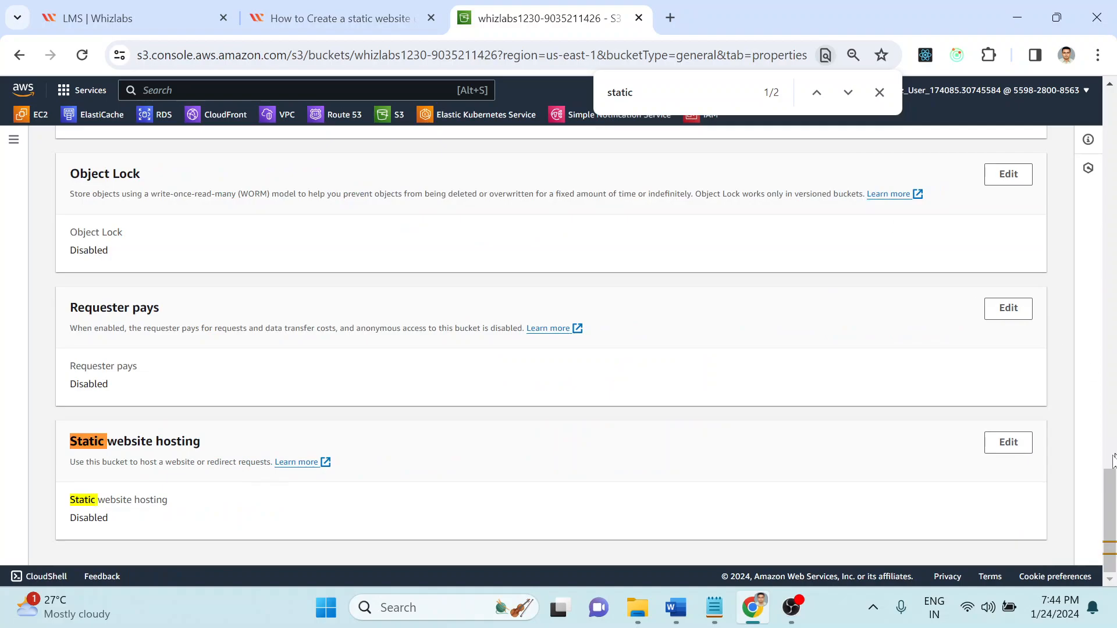
pyautogui.click(999, 449)
pyautogui.click(334, 7)
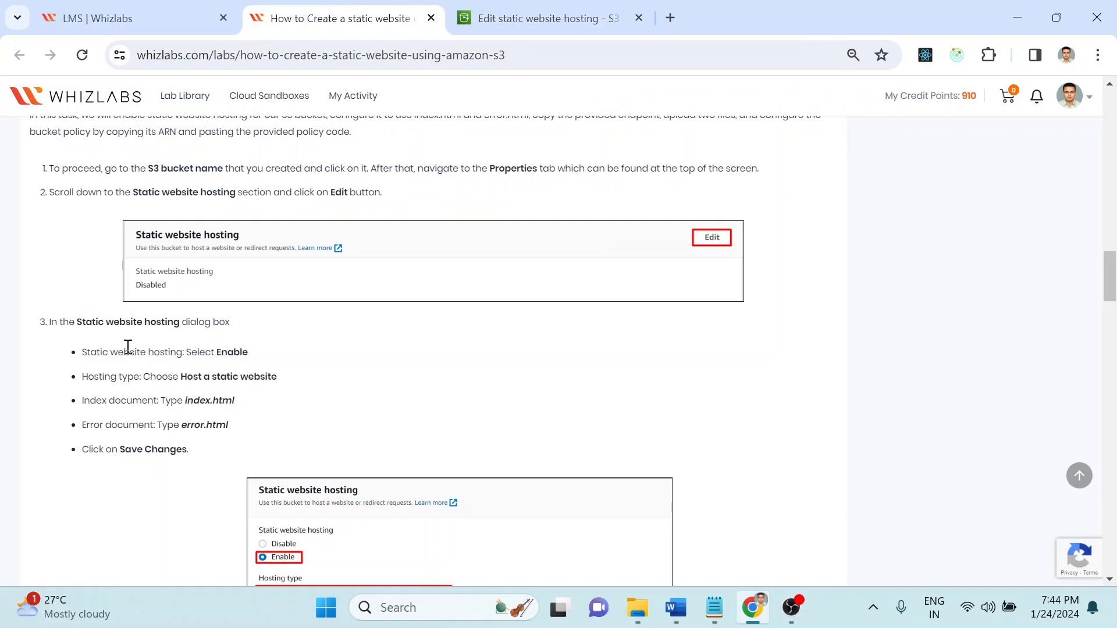
# Step: Set static website hosting to Enable with the Host a static website hosting type, checking the lab's options
pyautogui.click(474, 9)
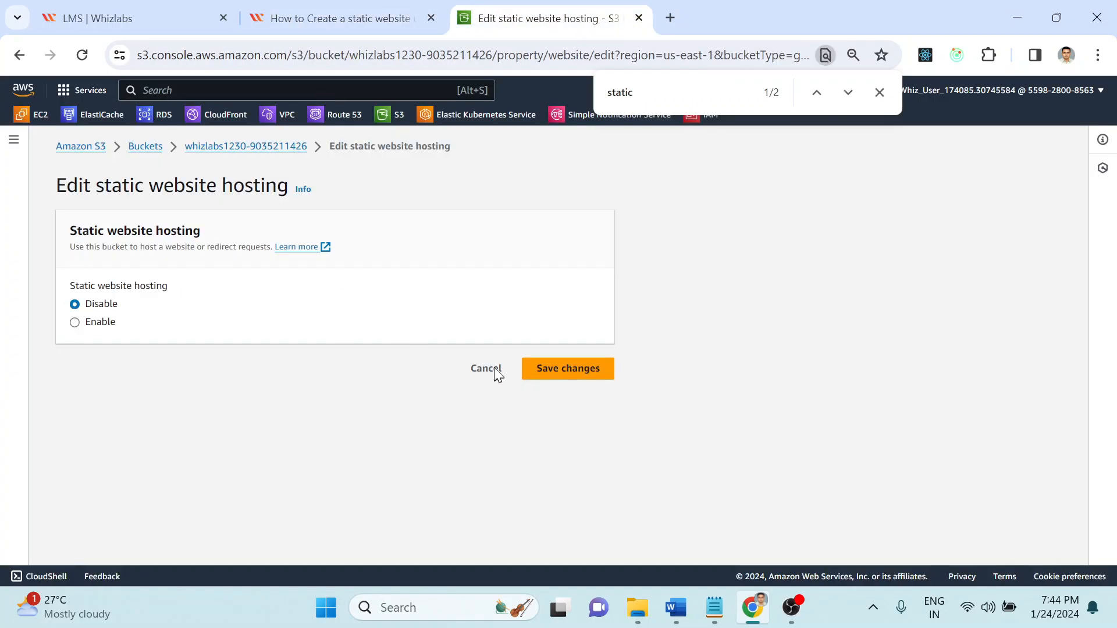
pyautogui.click(98, 323)
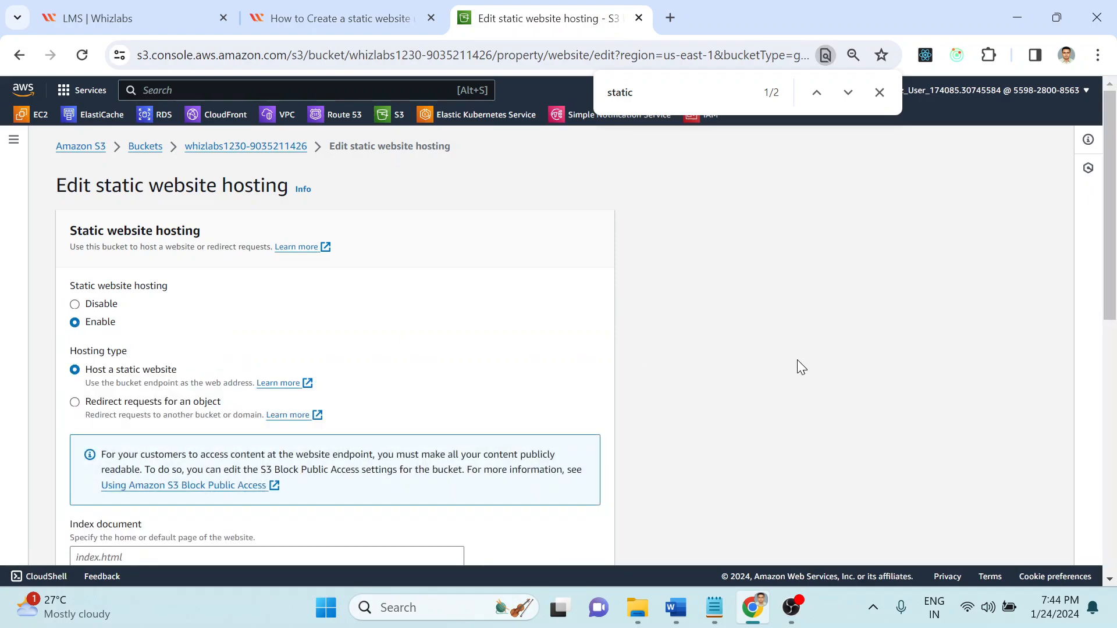
pyautogui.scroll(-3, 797, 359)
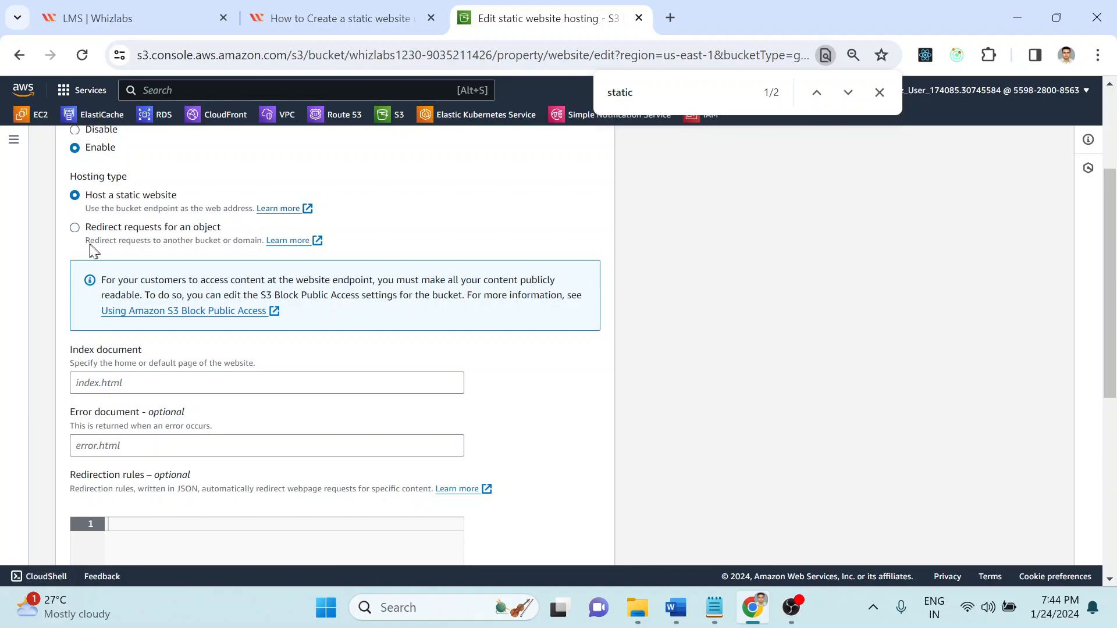
pyautogui.click(312, 34)
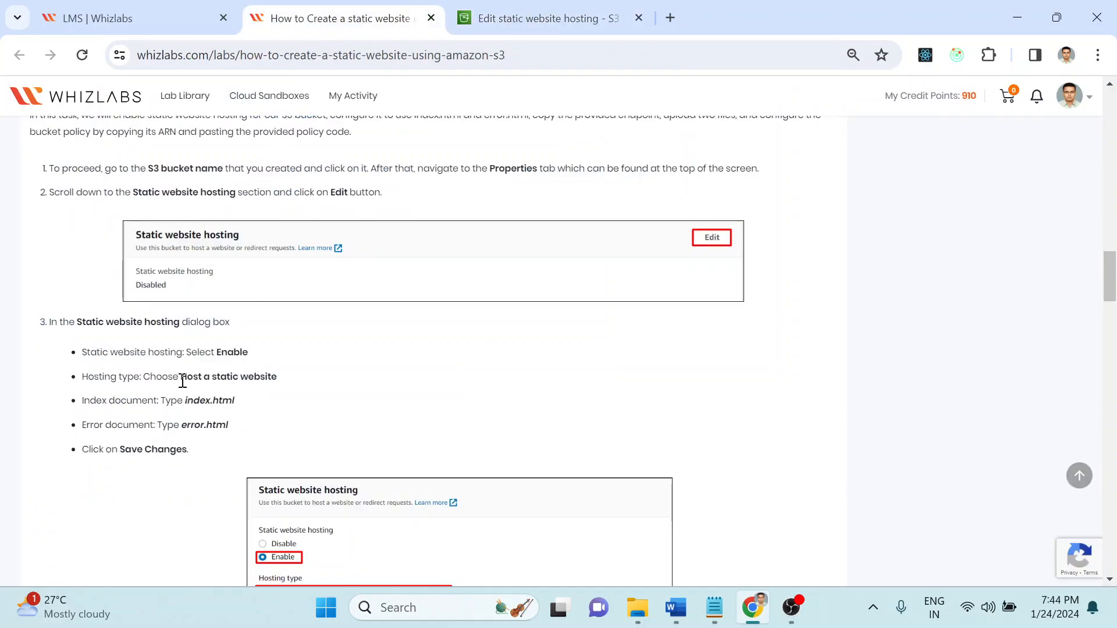
pyautogui.click(544, 18)
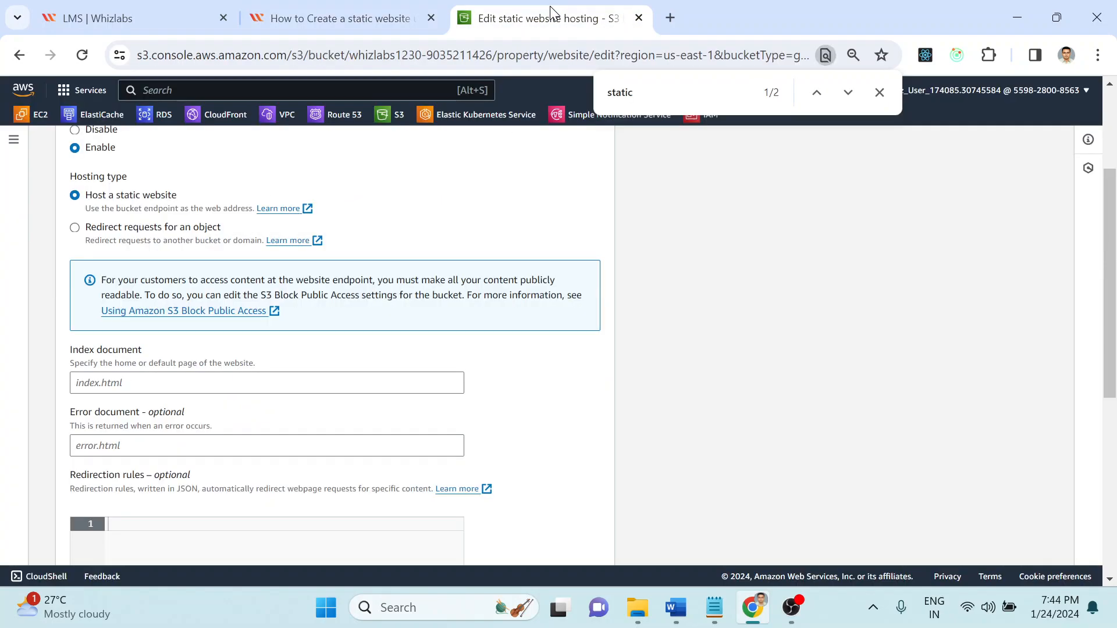
pyautogui.click(348, 8)
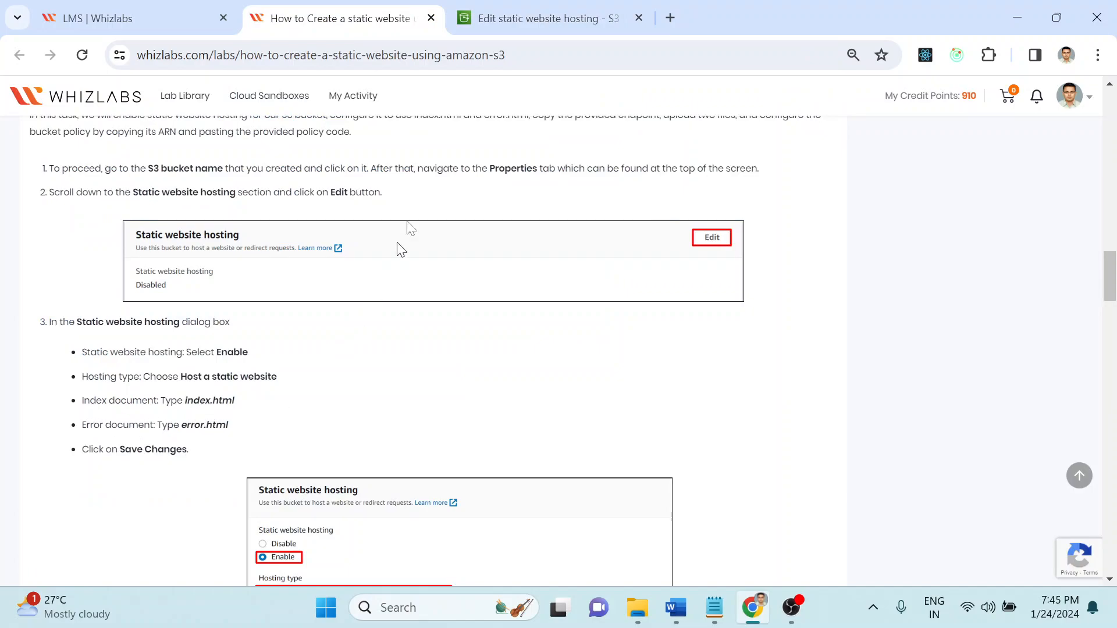
pyautogui.click(520, 8)
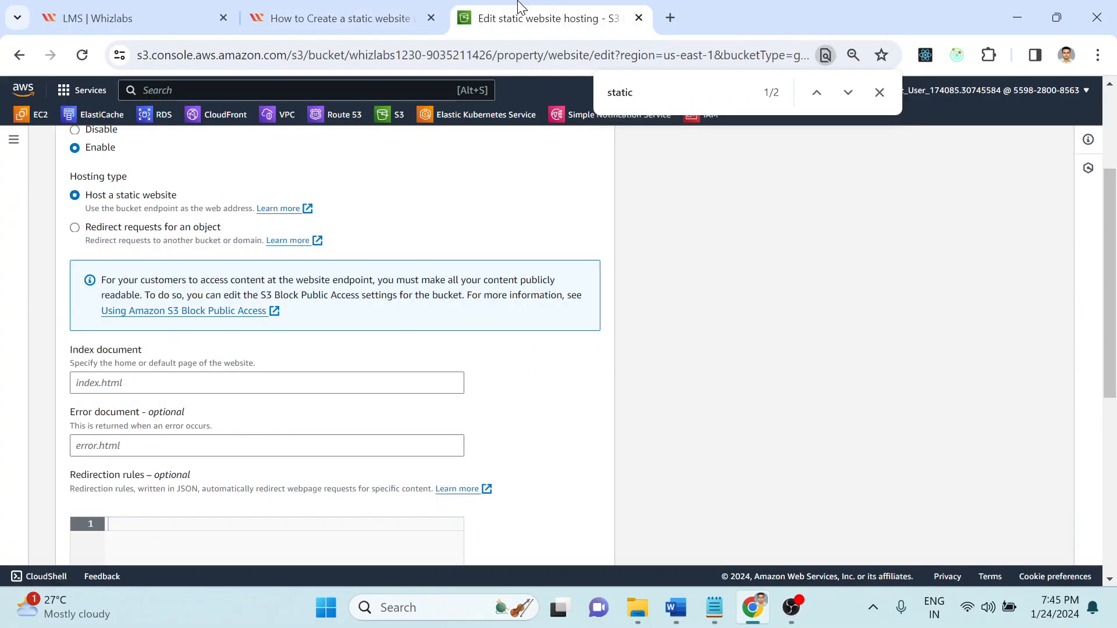
pyautogui.moveTo(1109, 267); pyautogui.dragTo(1111, 346)
pyautogui.click(319, 14)
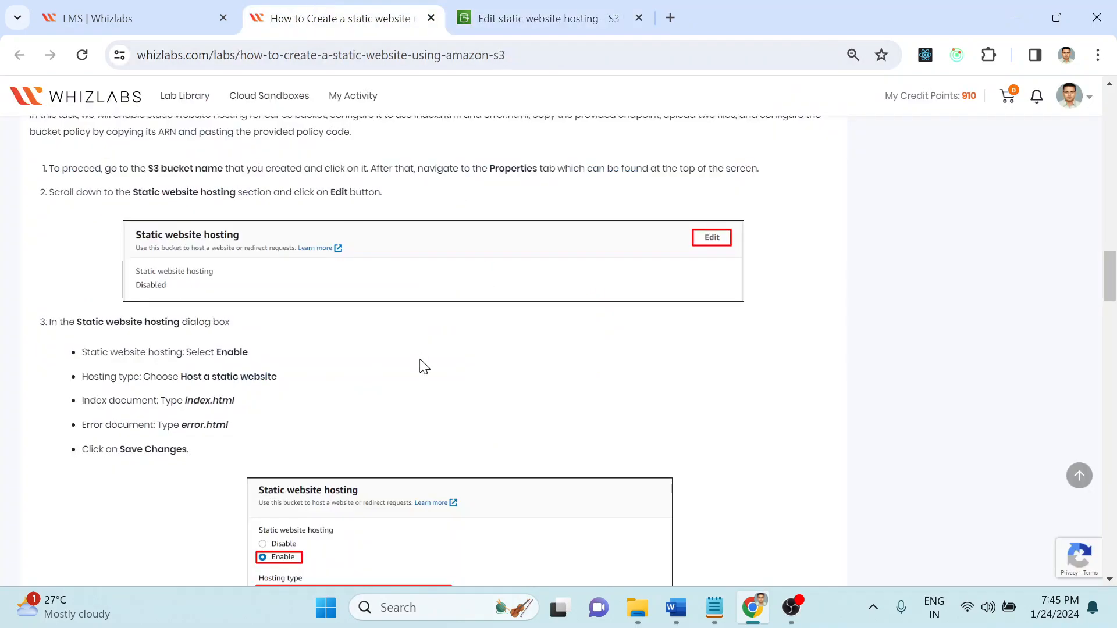
pyautogui.scroll(-4, 453, 402)
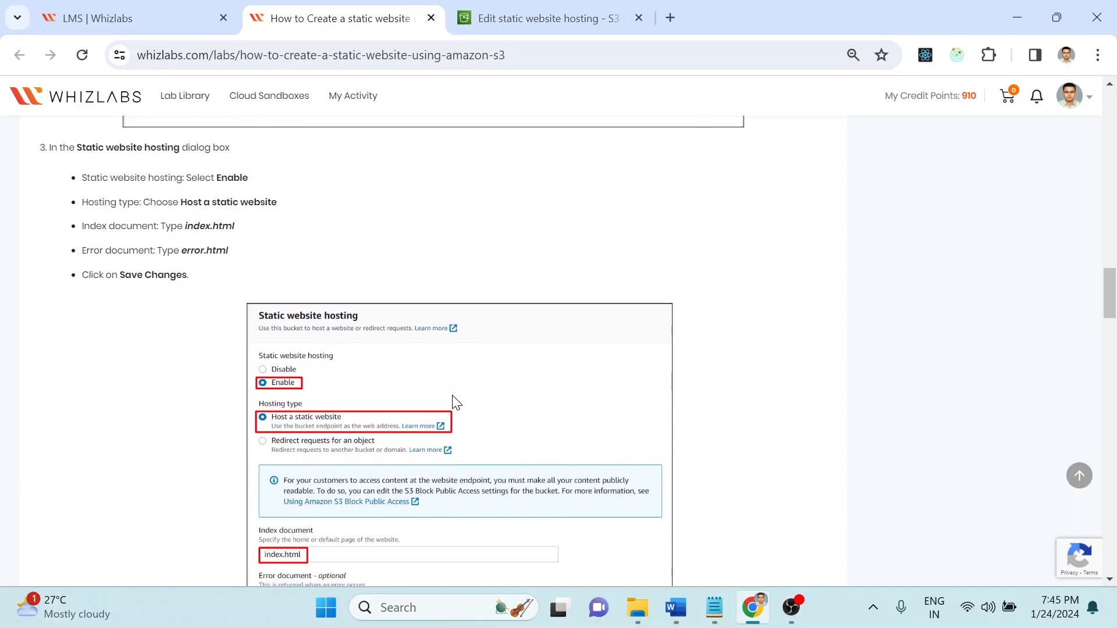
pyautogui.scroll(-2, 453, 400)
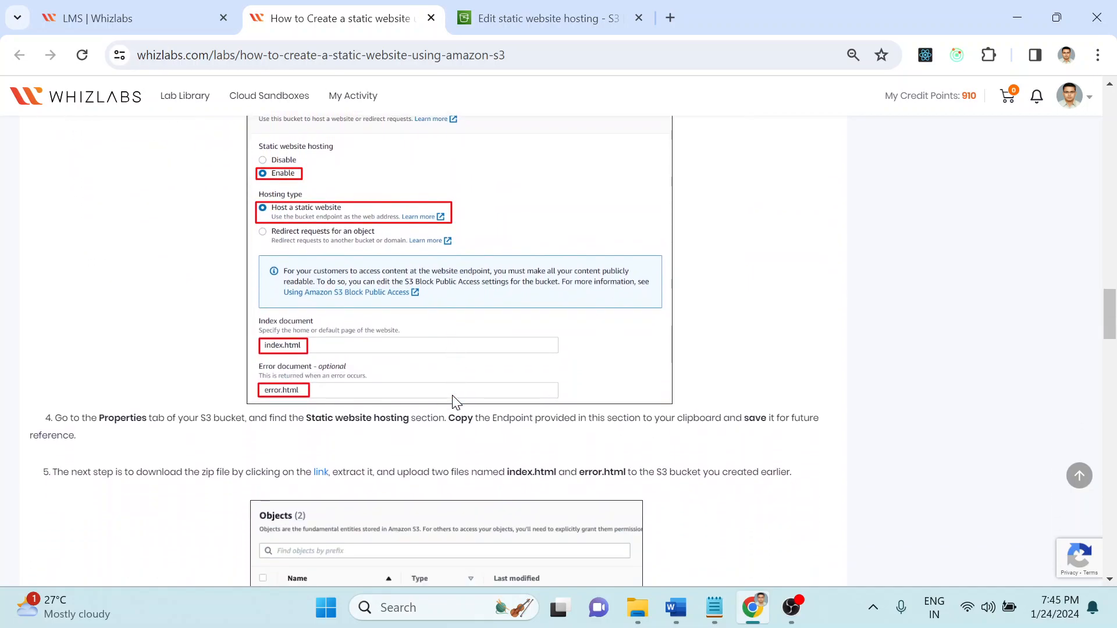
# Step: Save static website hosting with index.html as index document and error.html as error document
pyautogui.click(538, 19)
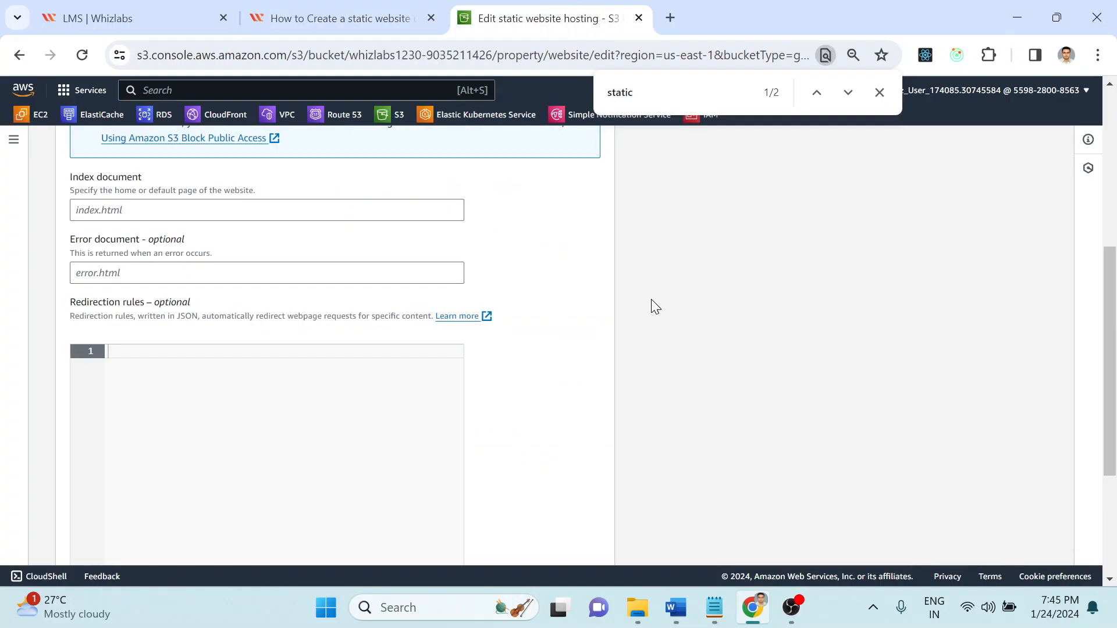
pyautogui.scroll(-4, 1114, 365)
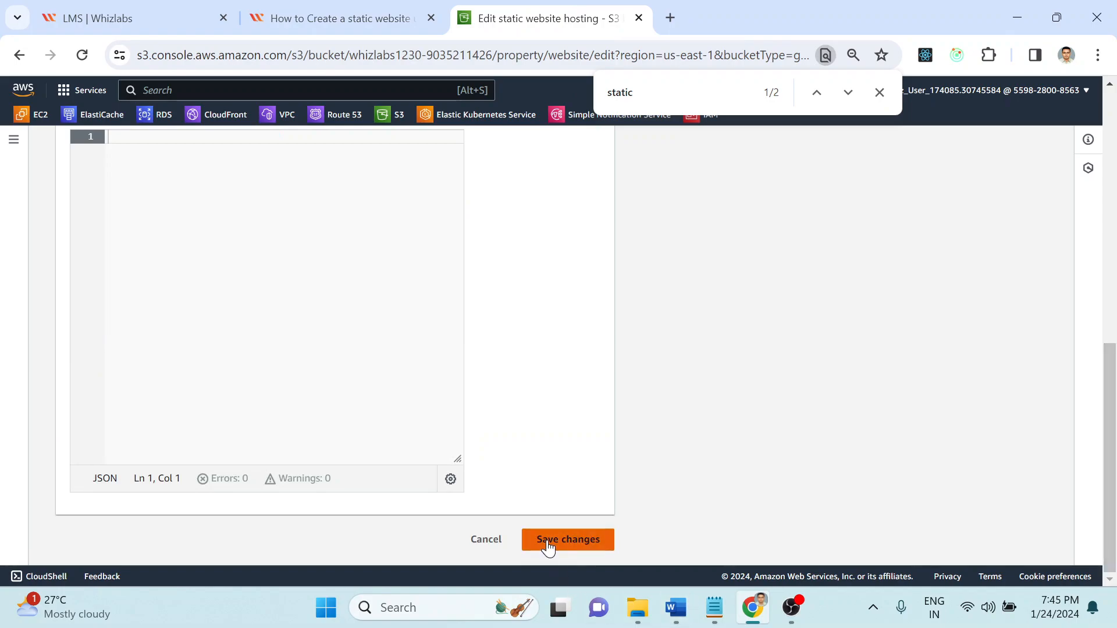
pyautogui.moveTo(1111, 478); pyautogui.dragTo(1111, 308)
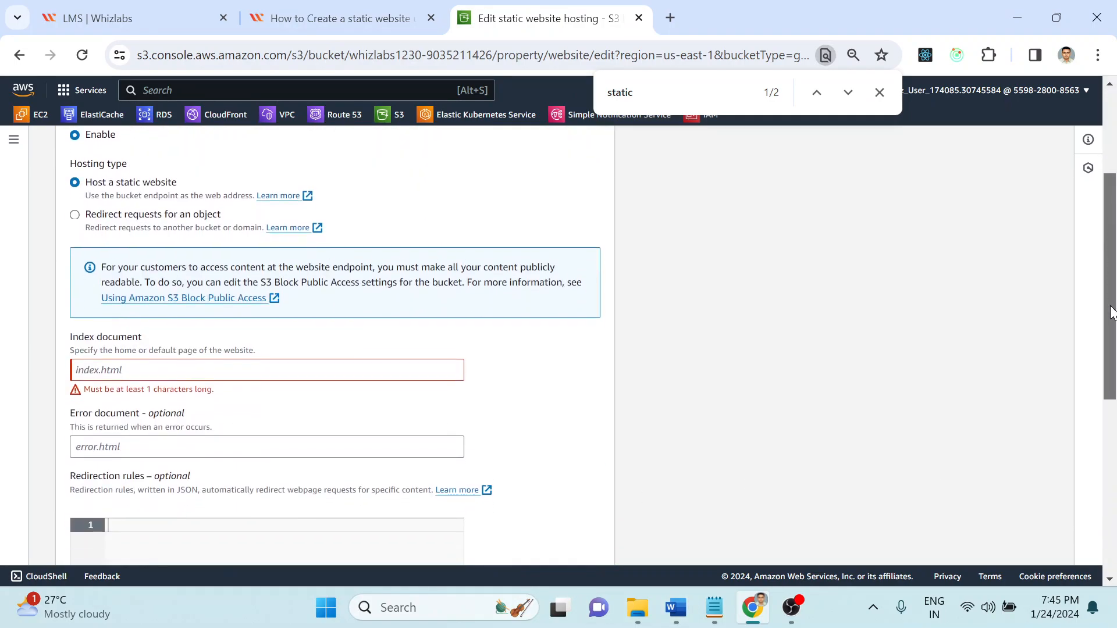
pyautogui.click(169, 375)
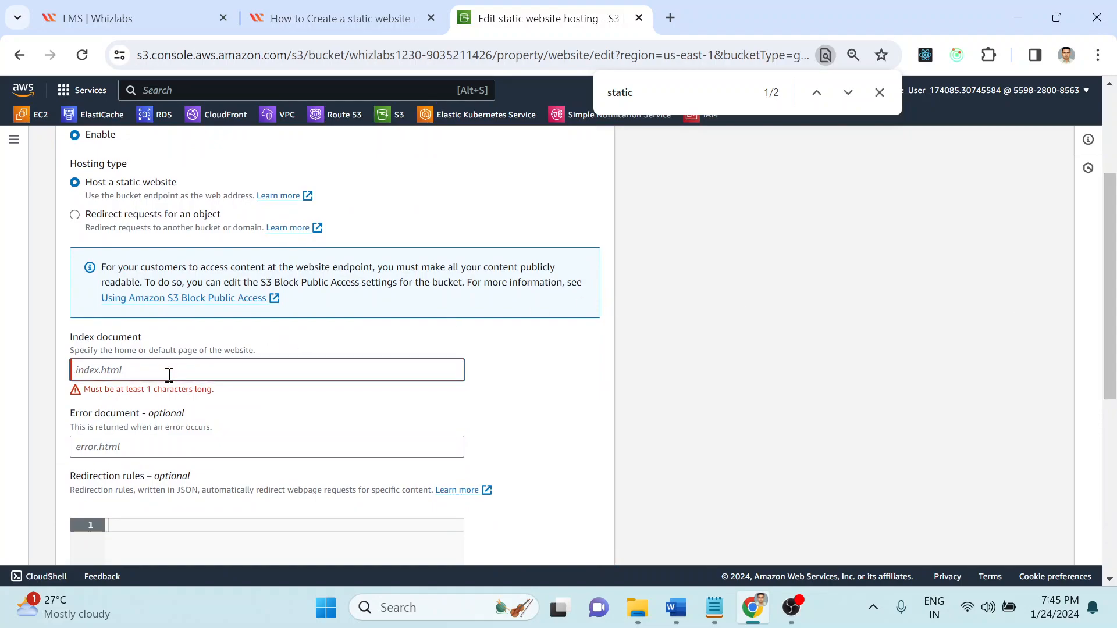
pyautogui.write('index')
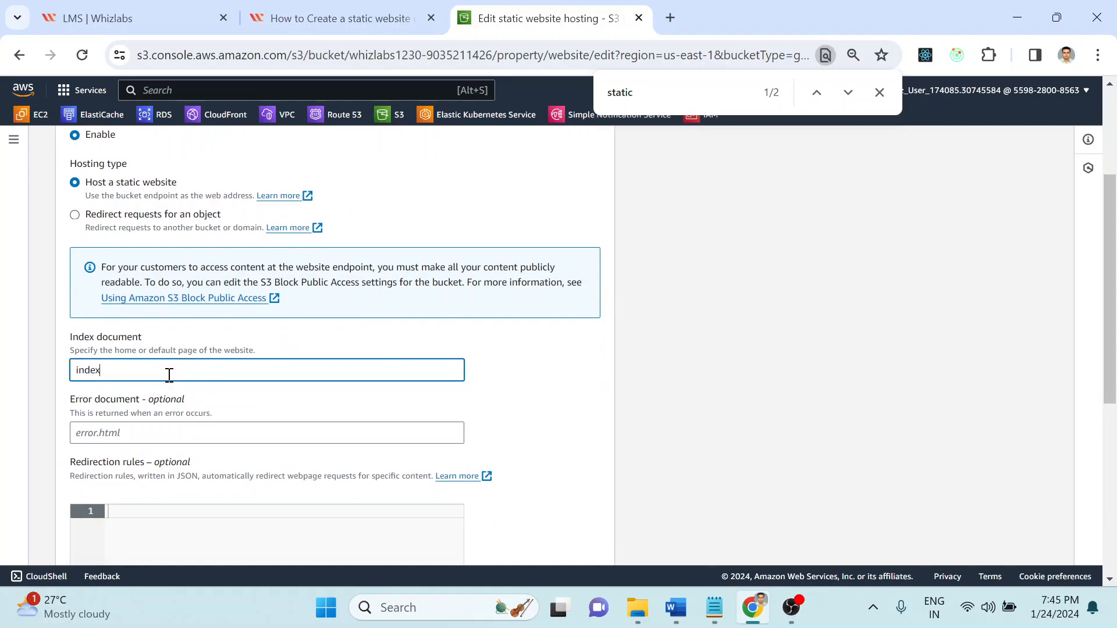
pyautogui.write('.html')
pyautogui.press('Tab')
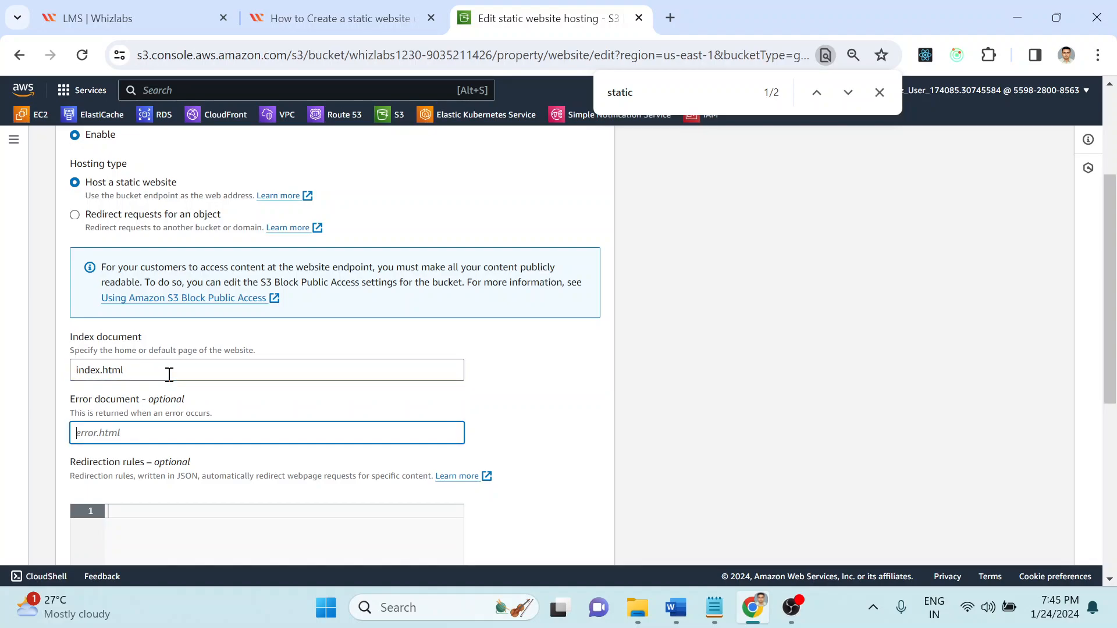
pyautogui.write('error.html')
pyautogui.scroll(-6, 1074, 361)
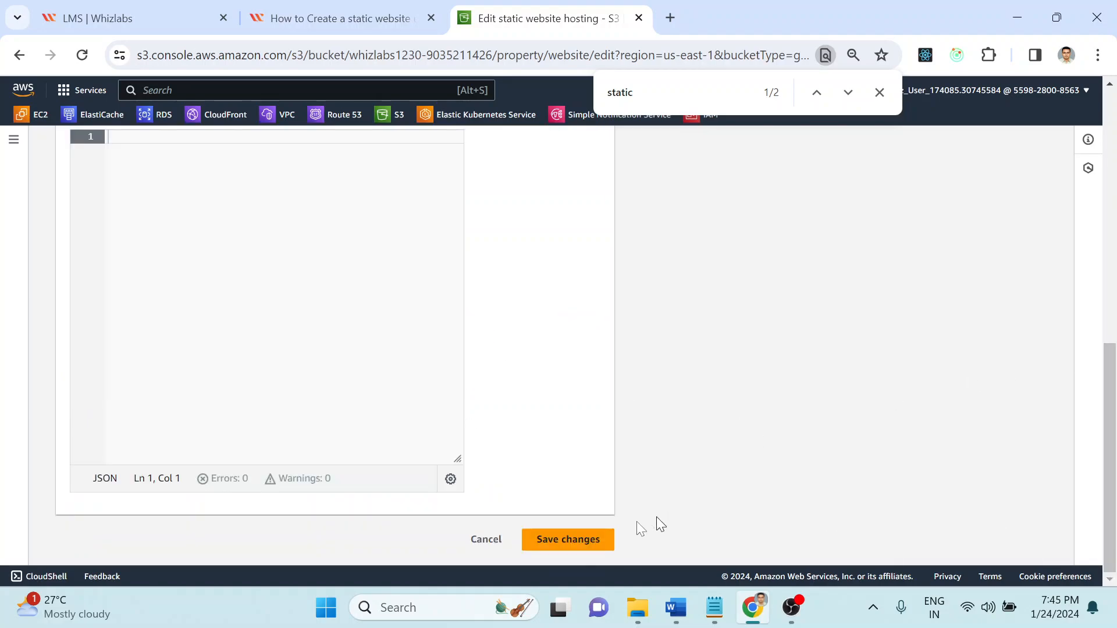
pyautogui.click(596, 539)
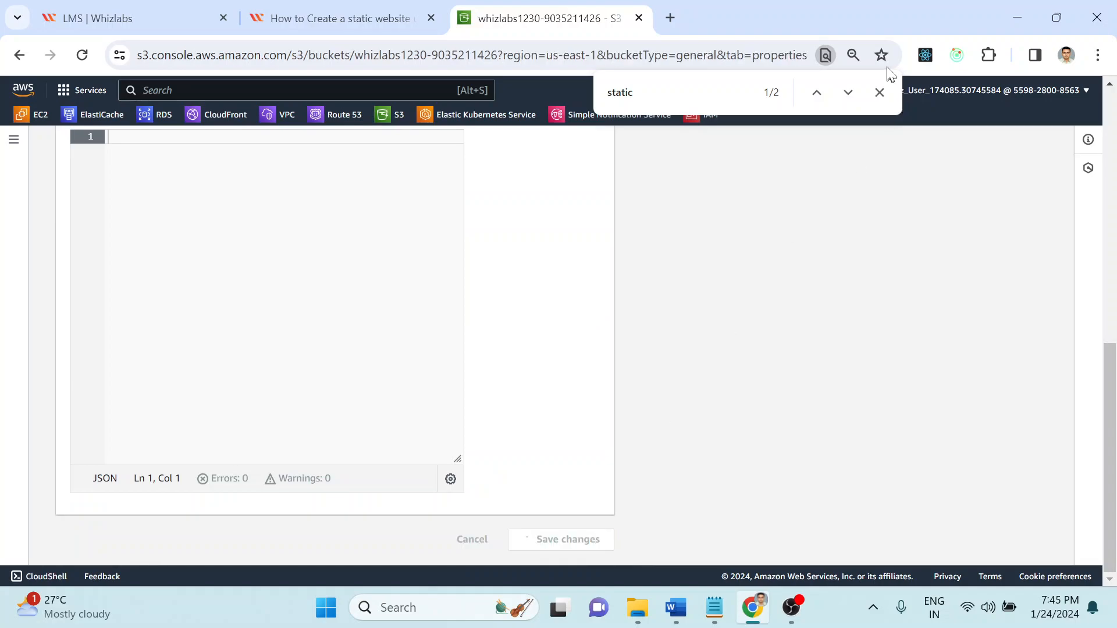
# Step: Close the find bar and scroll the Whizlabs lab instructions to step 4
pyautogui.click(879, 92)
pyautogui.click(338, 8)
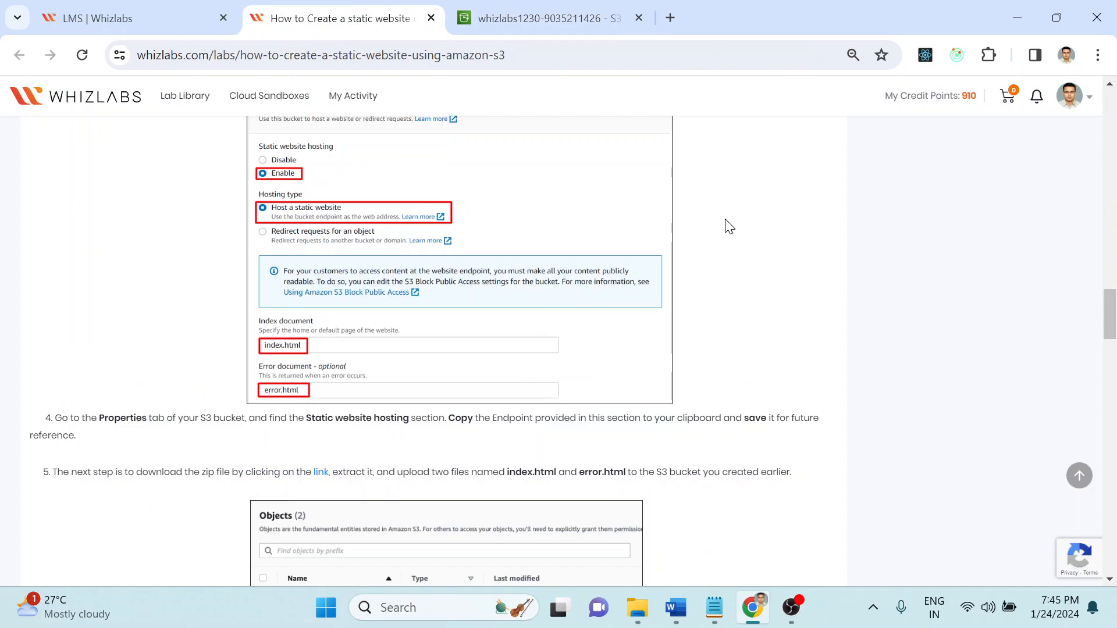
pyautogui.scroll(-1, 729, 226)
pyautogui.scroll(-2, 729, 225)
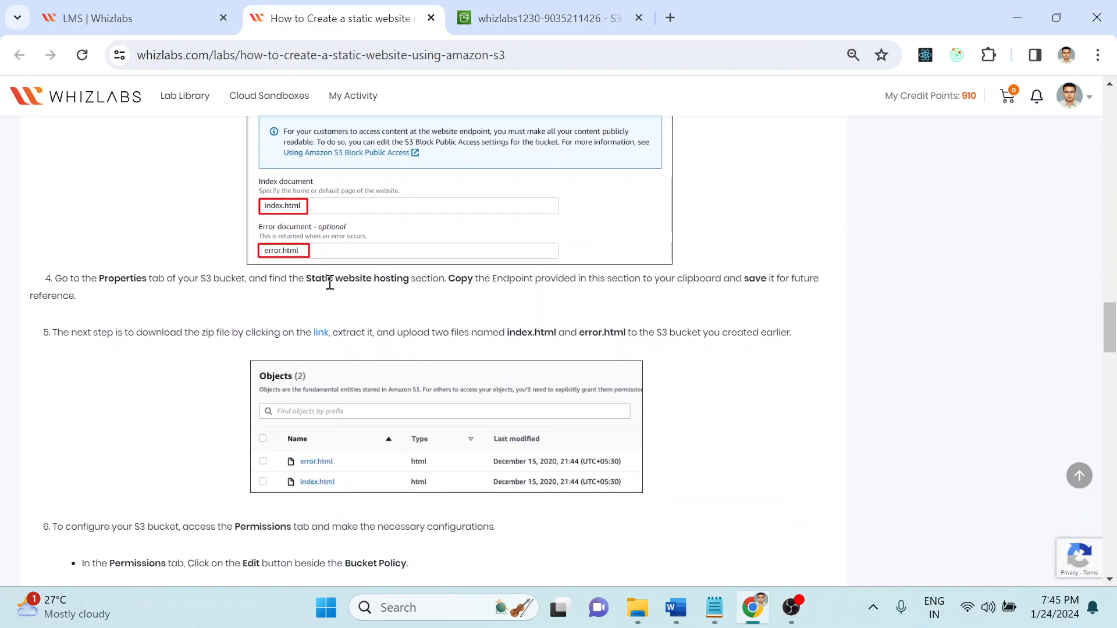
# Step: Read lab step 4 about the website endpoint, comparing it with the bucket's properties page
pyautogui.moveTo(313, 279); pyautogui.dragTo(752, 282)
pyautogui.click(529, 283)
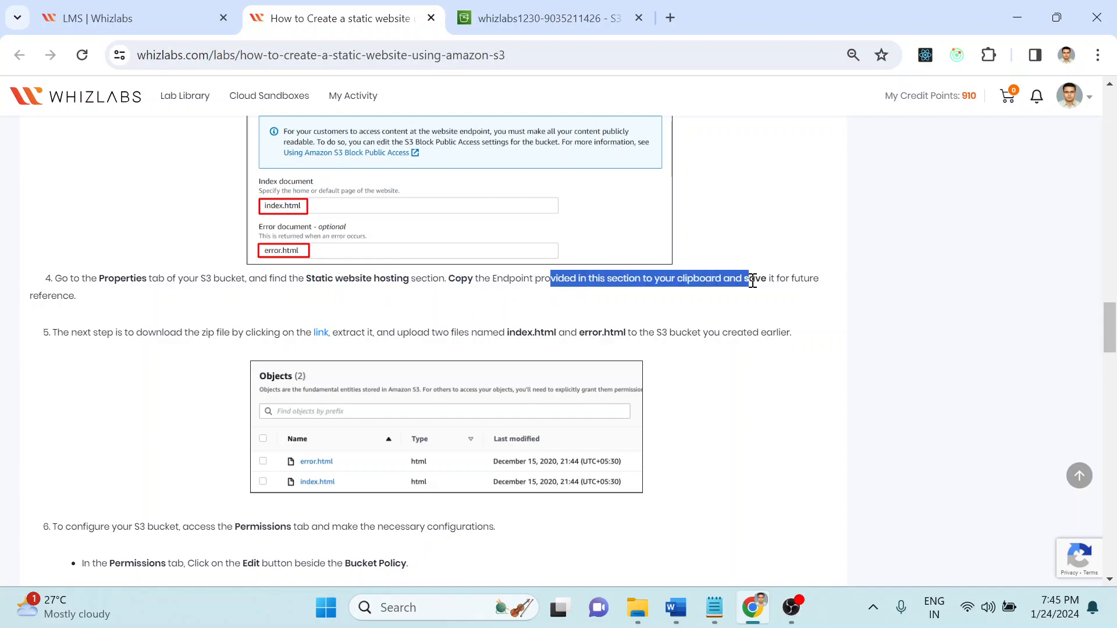
pyautogui.click(559, 8)
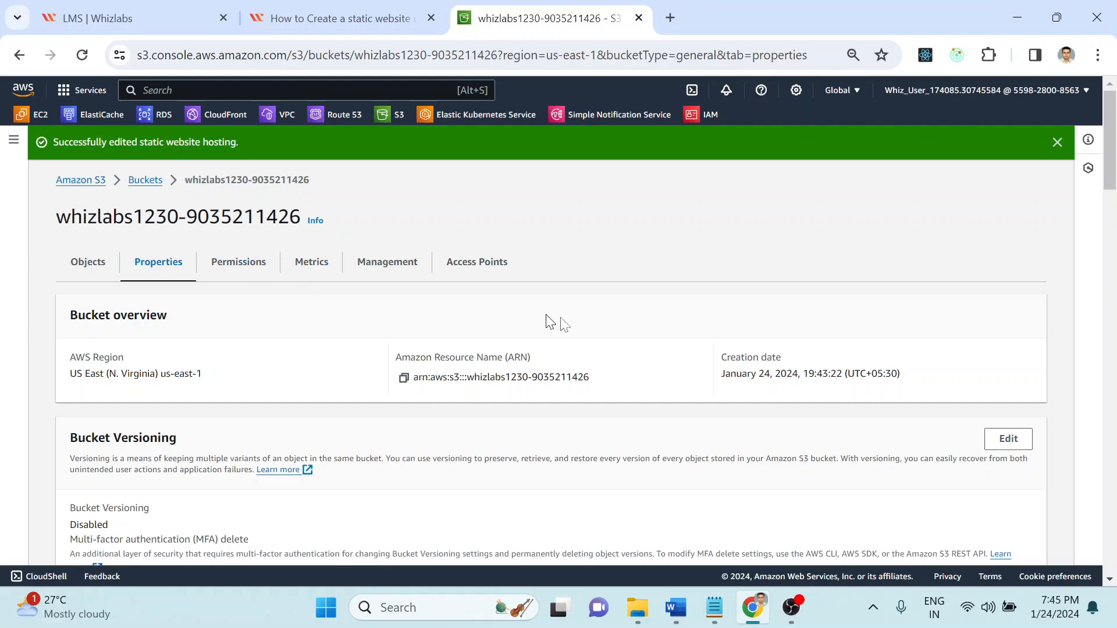
pyautogui.moveTo(1110, 158)
pyautogui.mouseDown()
pyautogui.moveTo(1111, 307)
pyautogui.moveTo(1107, 170)
pyautogui.mouseUp()
pyautogui.click(420, 2)
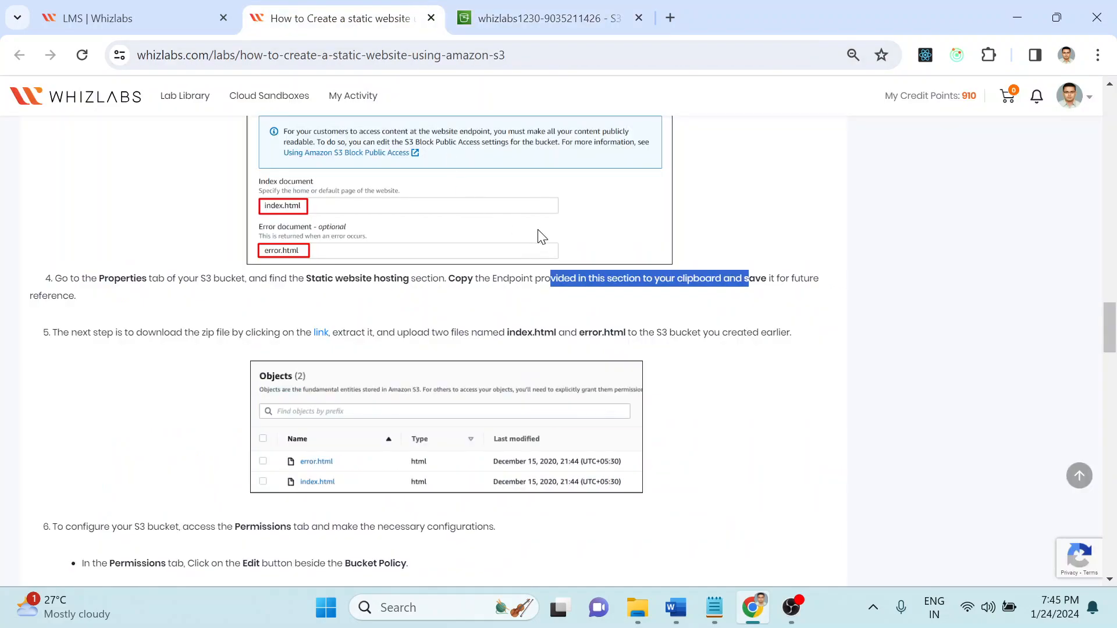
pyautogui.moveTo(478, 281); pyautogui.dragTo(865, 277)
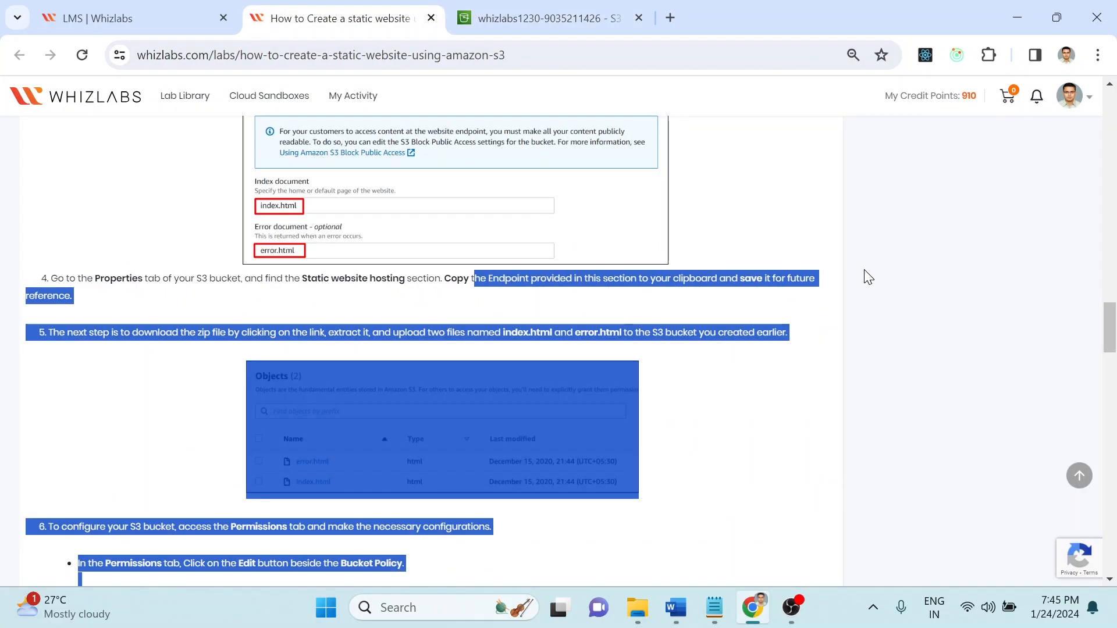
pyautogui.click(865, 277)
pyautogui.scroll(-2, 599, 305)
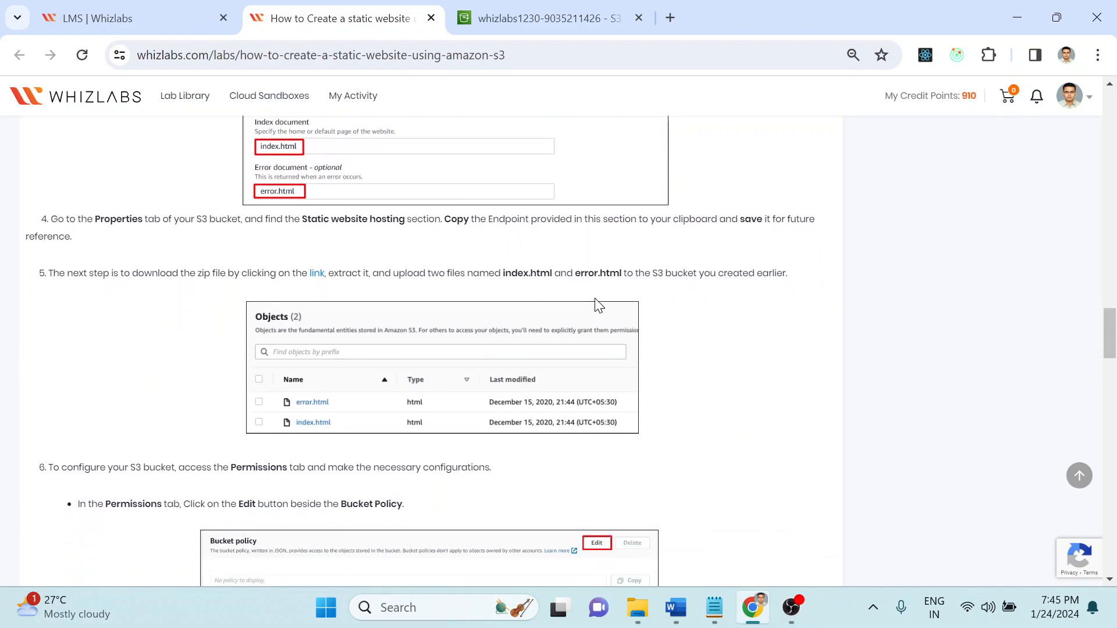
# Step: Download task_23.zip from the step 5 link and open it from Chrome's downloads
pyautogui.moveTo(159, 195); pyautogui.dragTo(445, 196)
pyautogui.click(478, 181)
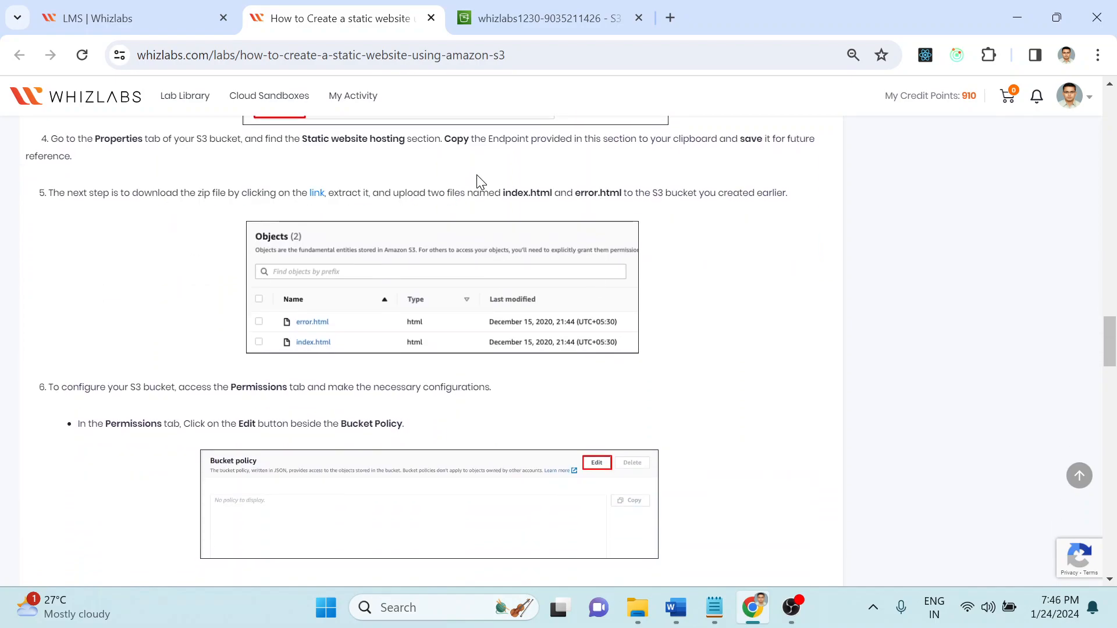
pyautogui.click(318, 198)
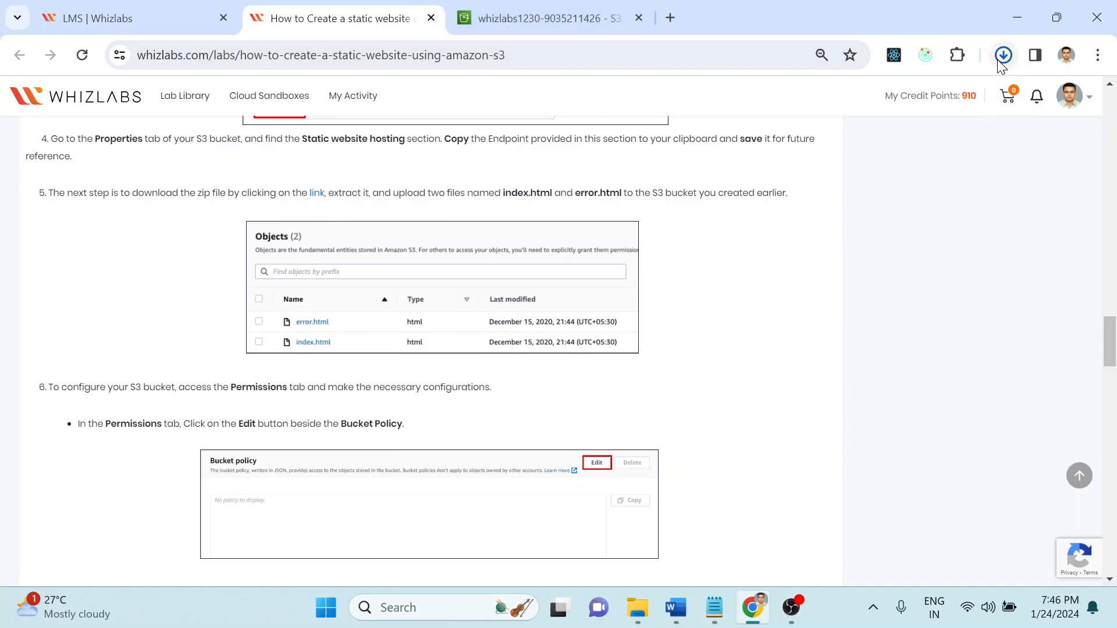
pyautogui.click(1000, 55)
pyautogui.click(898, 142)
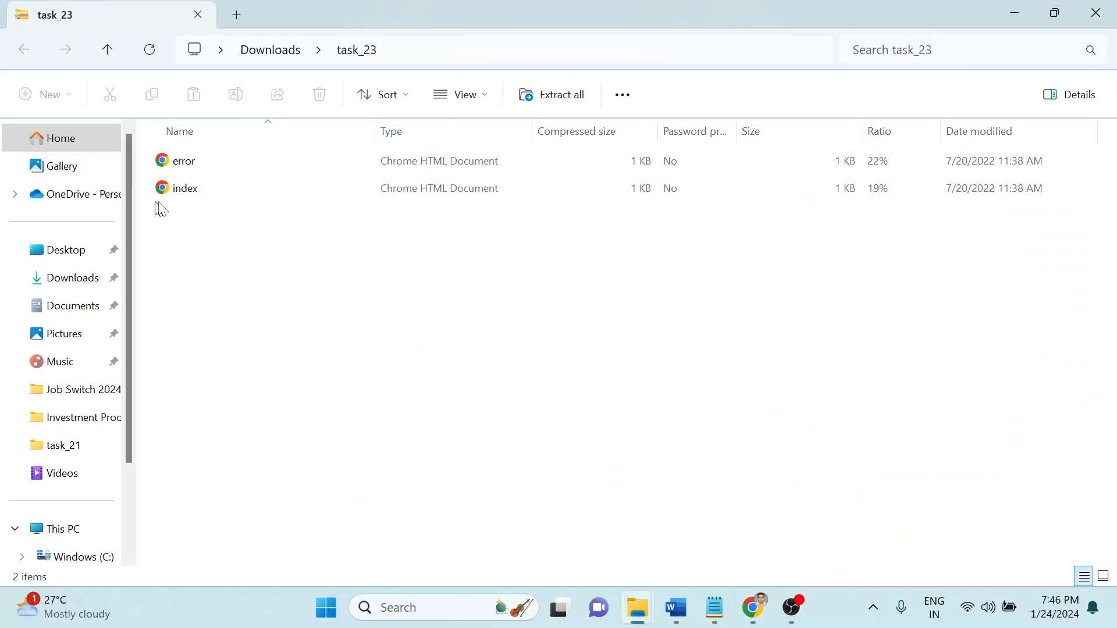
# Step: Extract task_23.zip into a task_23 folder in Downloads, then bring Chrome back
pyautogui.click(286, 51)
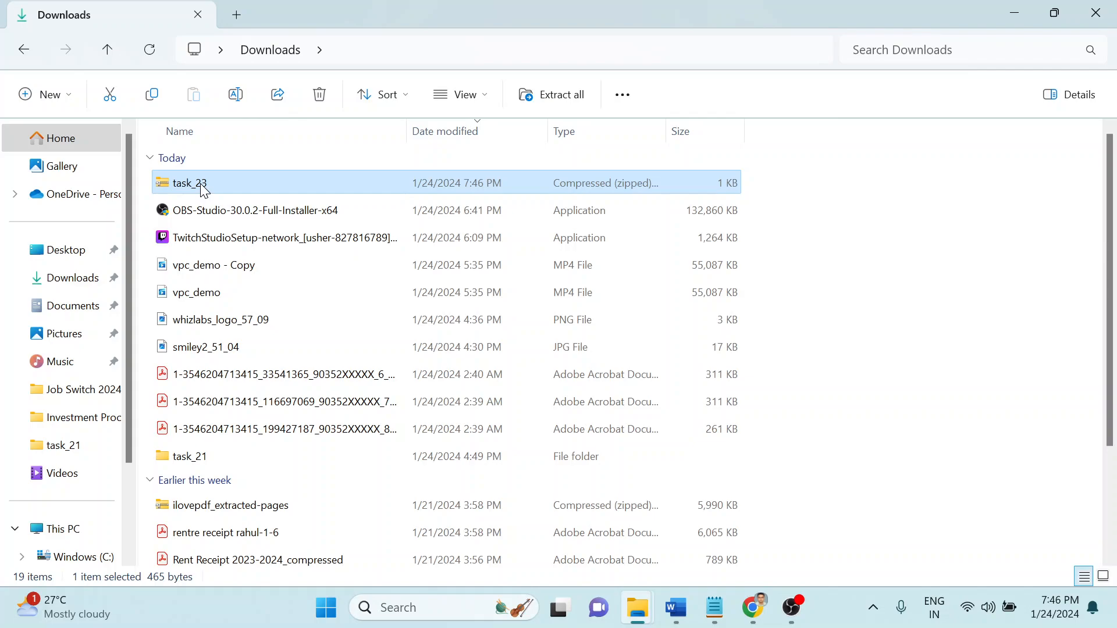
pyautogui.rightClick(204, 190)
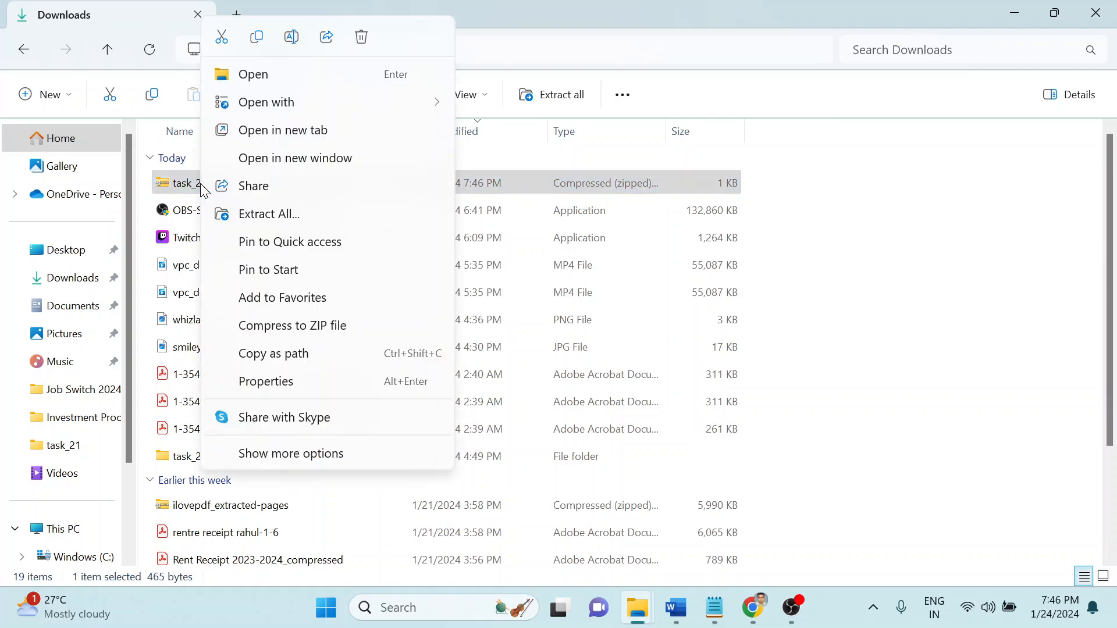
pyautogui.click(293, 215)
pyautogui.press('Return')
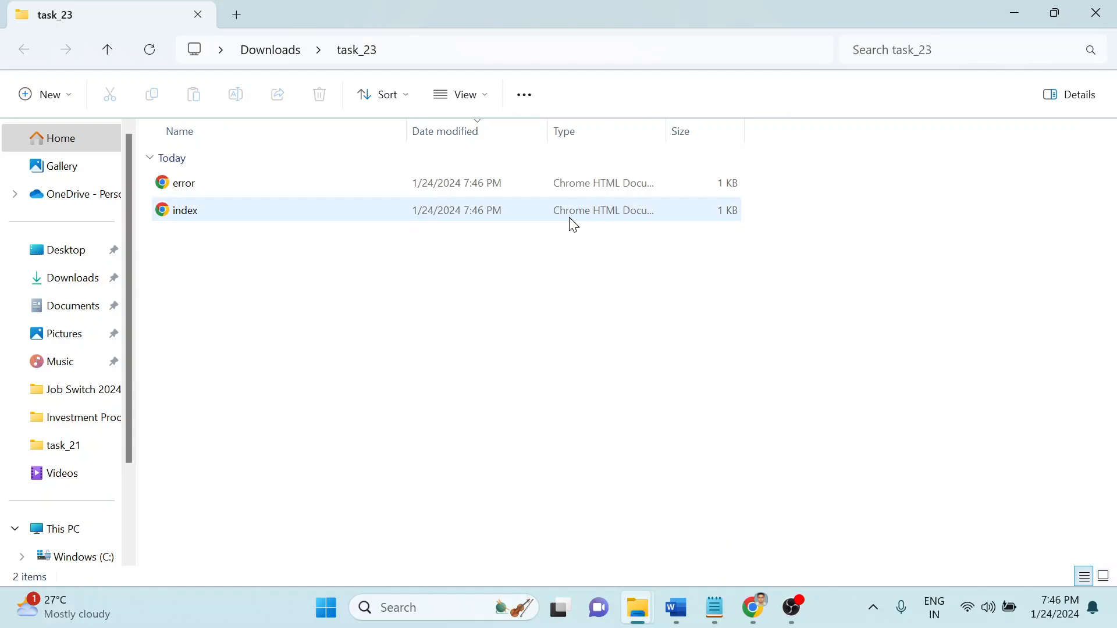
pyautogui.click(744, 624)
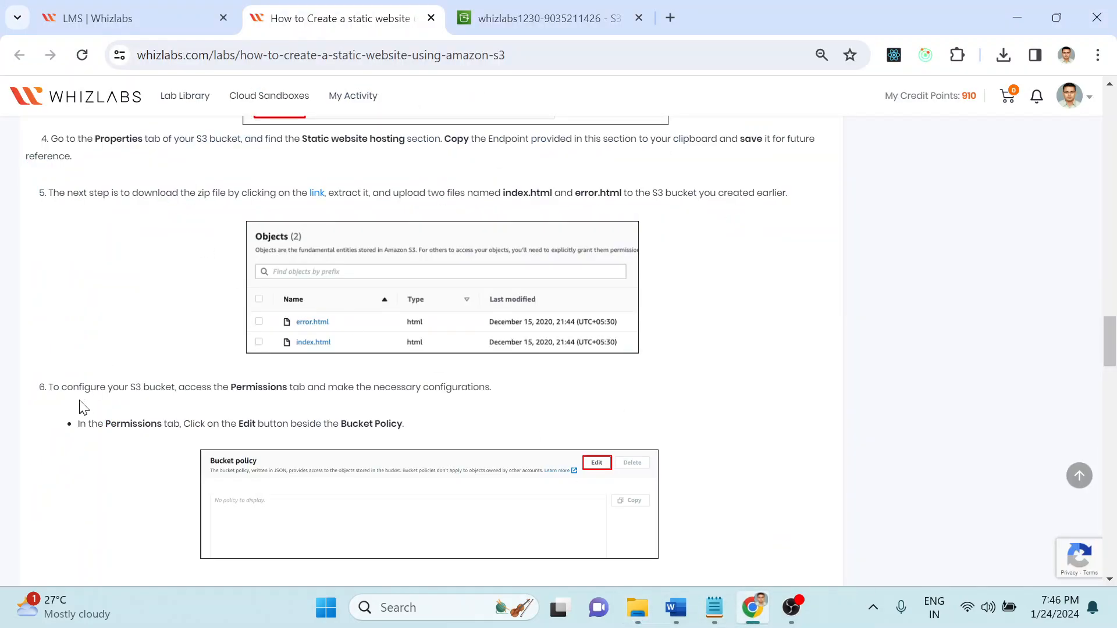
# Step: Read lab step 6, then show the bucket's Objects list in S3
pyautogui.moveTo(87, 390); pyautogui.dragTo(511, 394)
pyautogui.click(547, 399)
pyautogui.scroll(-2, 548, 399)
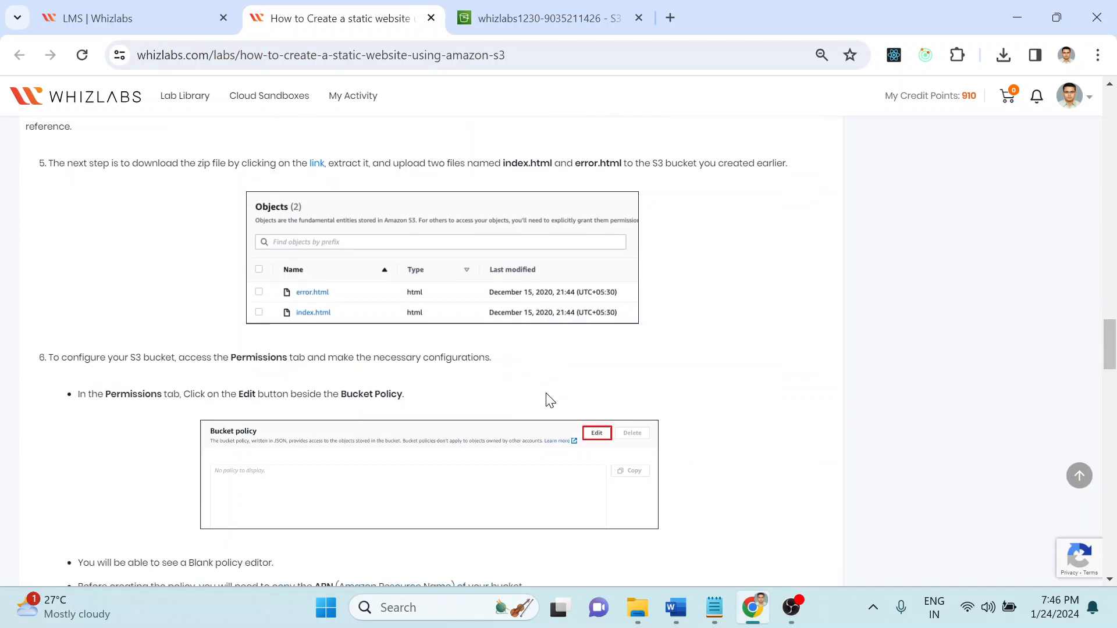
pyautogui.scroll(3, 550, 400)
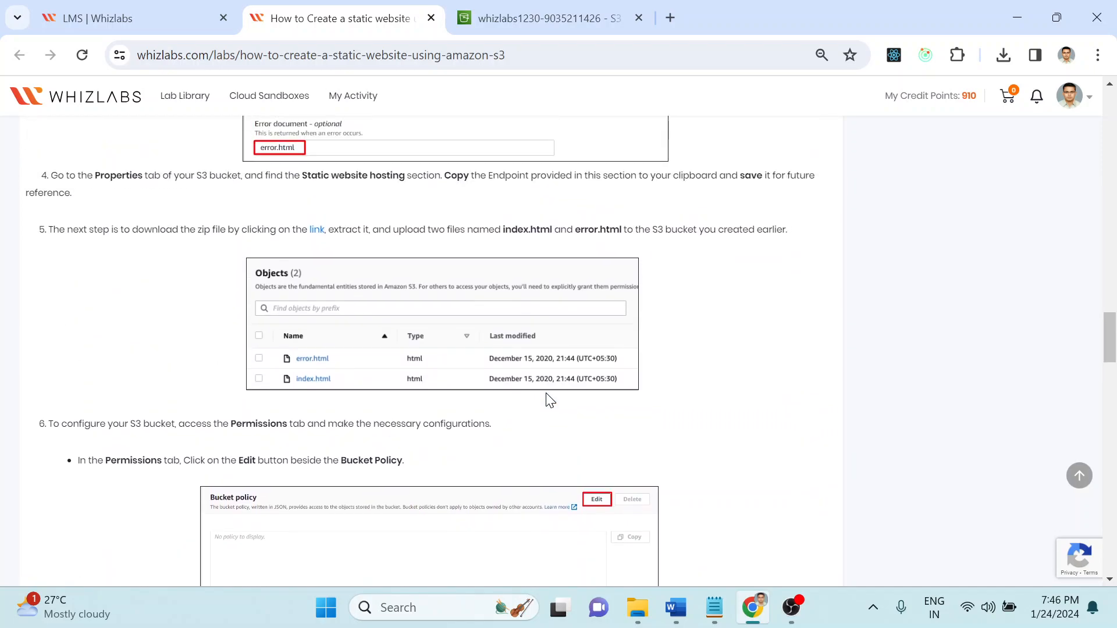
pyautogui.click(541, 18)
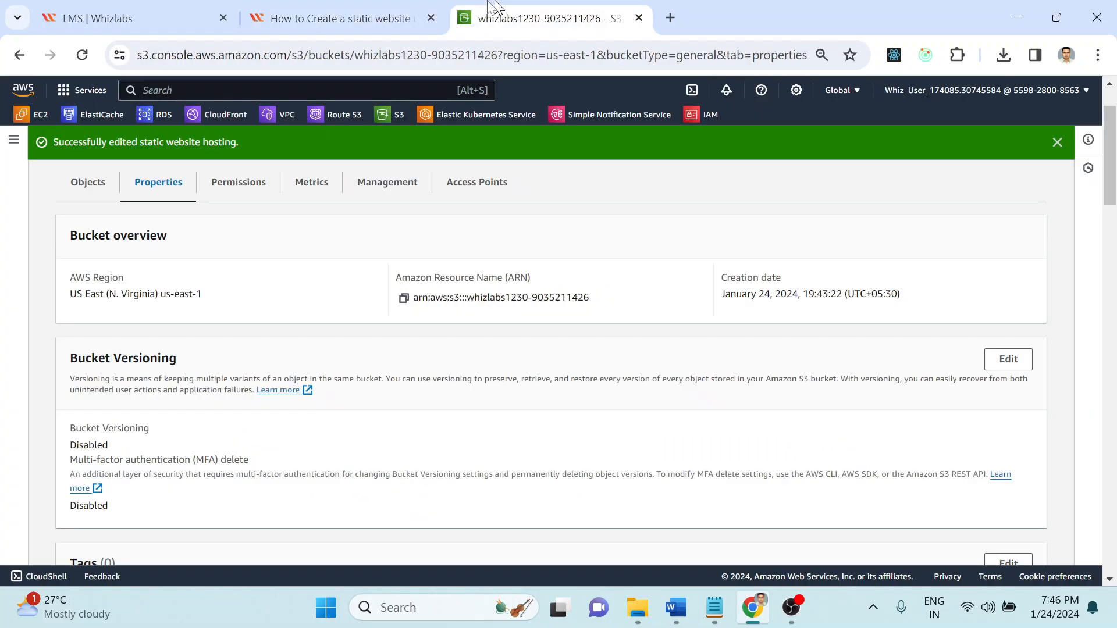
pyautogui.scroll(2, 1094, 198)
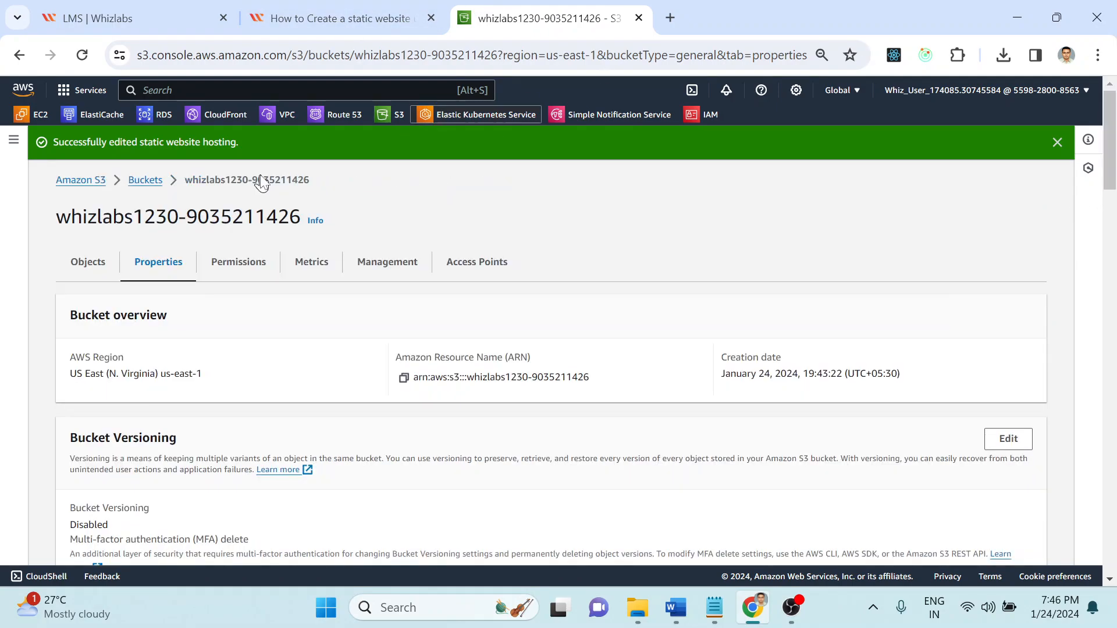
pyautogui.click(71, 264)
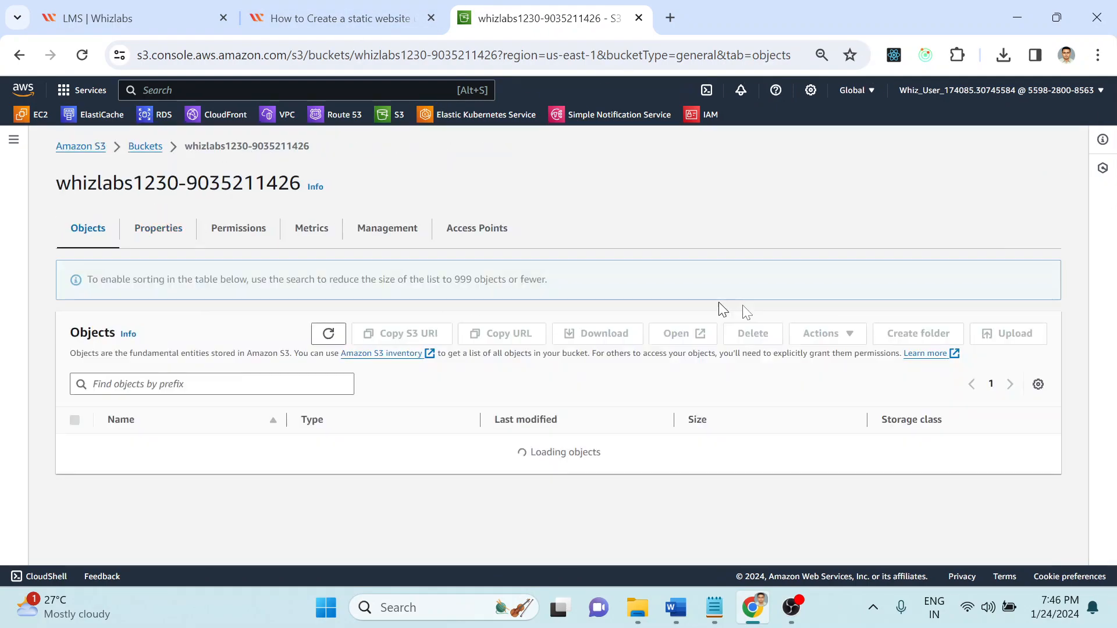
# Step: Start an upload to the bucket and open Add files on the extracted task_23 folder
pyautogui.click(996, 294)
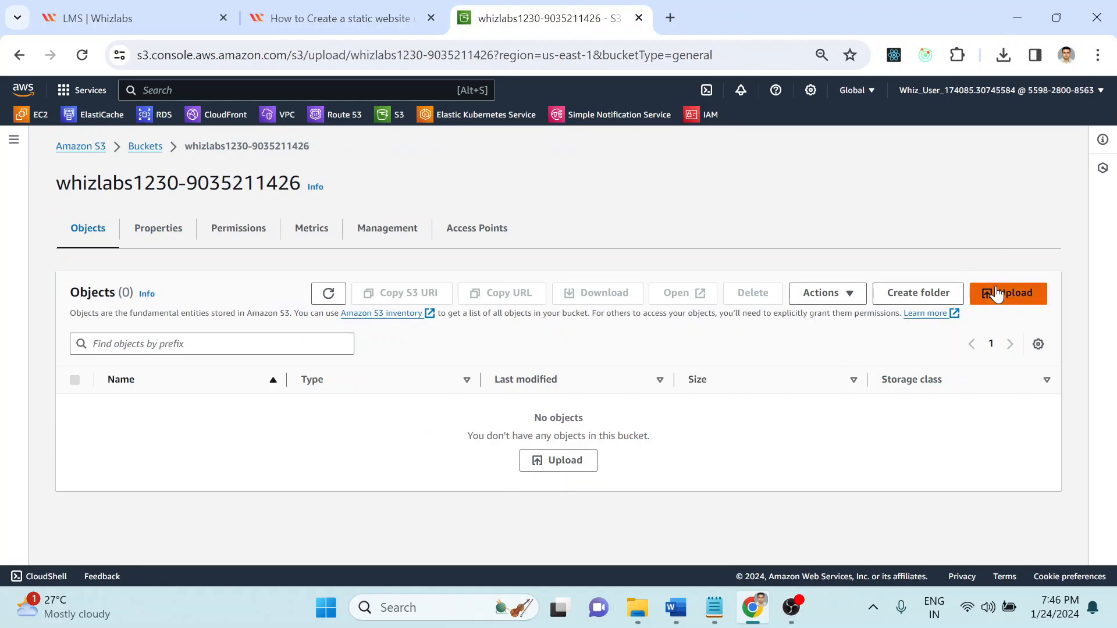
pyautogui.hotkey('alt', 'Tab')
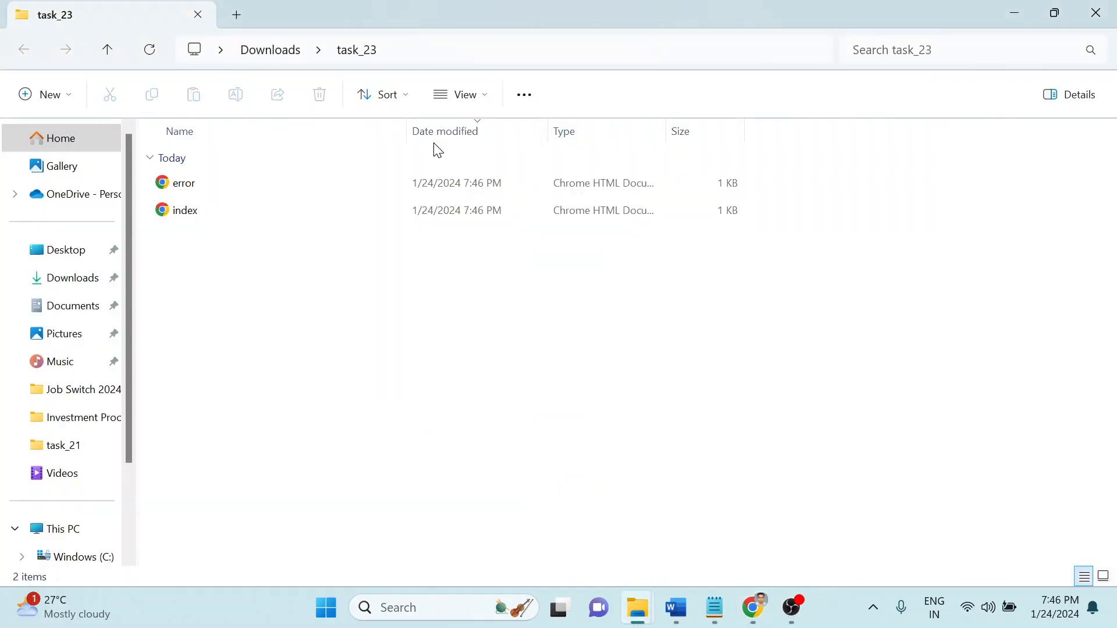
pyautogui.hotkey('alt', 'd')
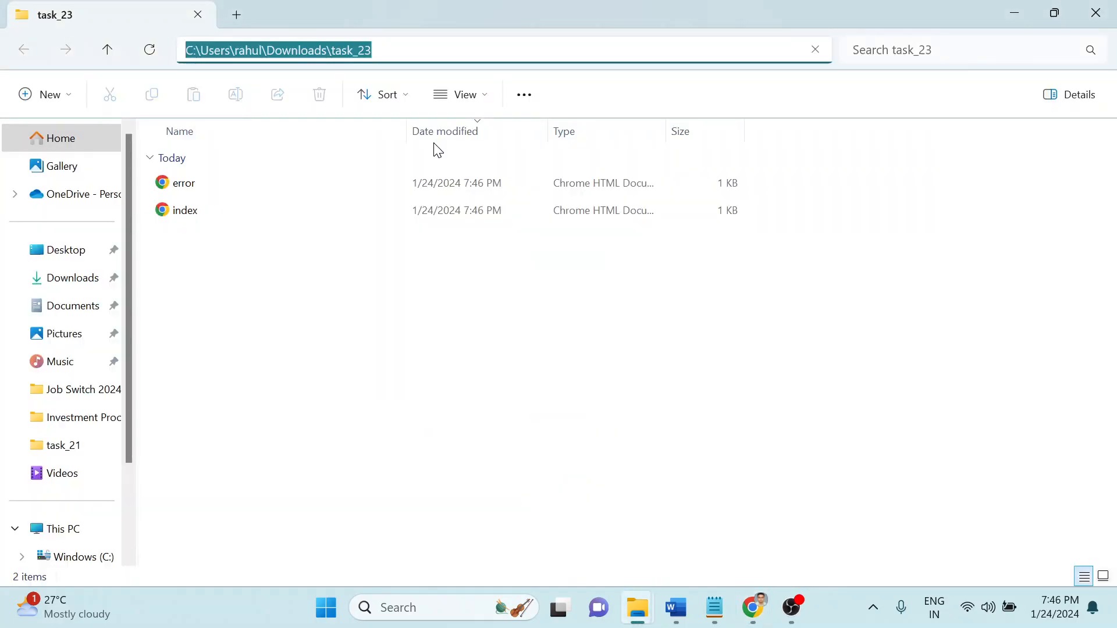
pyautogui.hotkey('alt', 'Tab')
pyautogui.hotkey('alt', 'Tab')
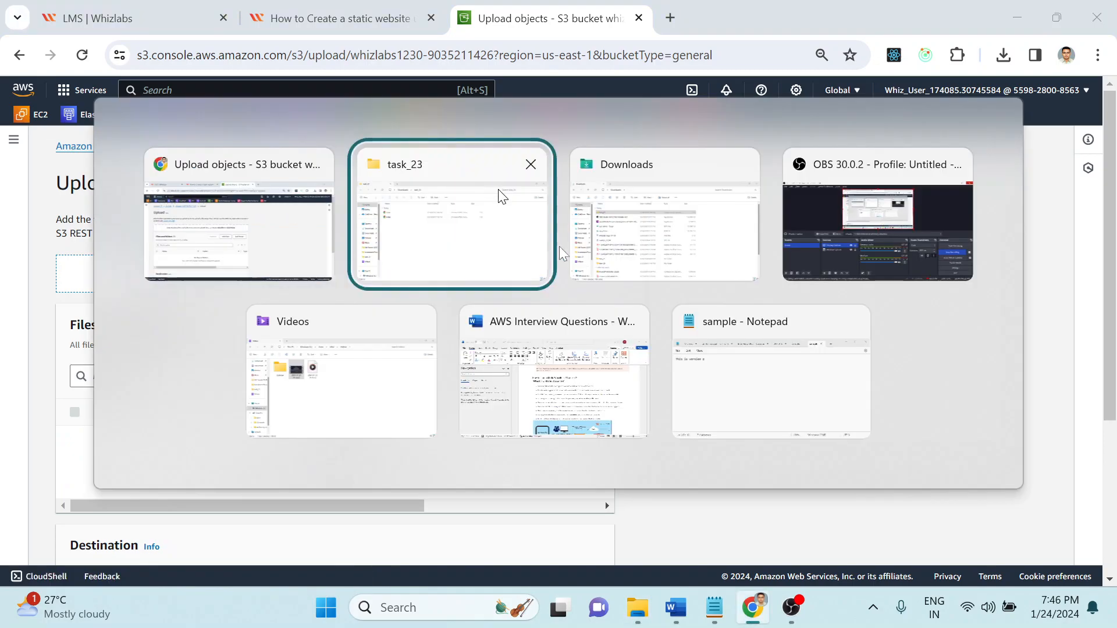
pyautogui.click(502, 244)
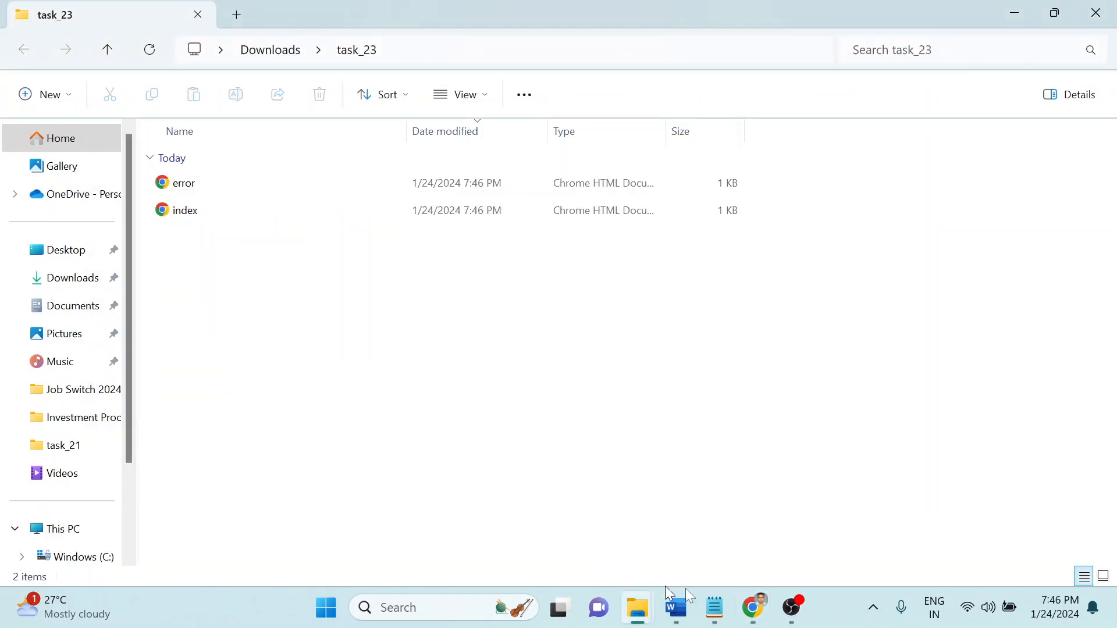
pyautogui.click(752, 607)
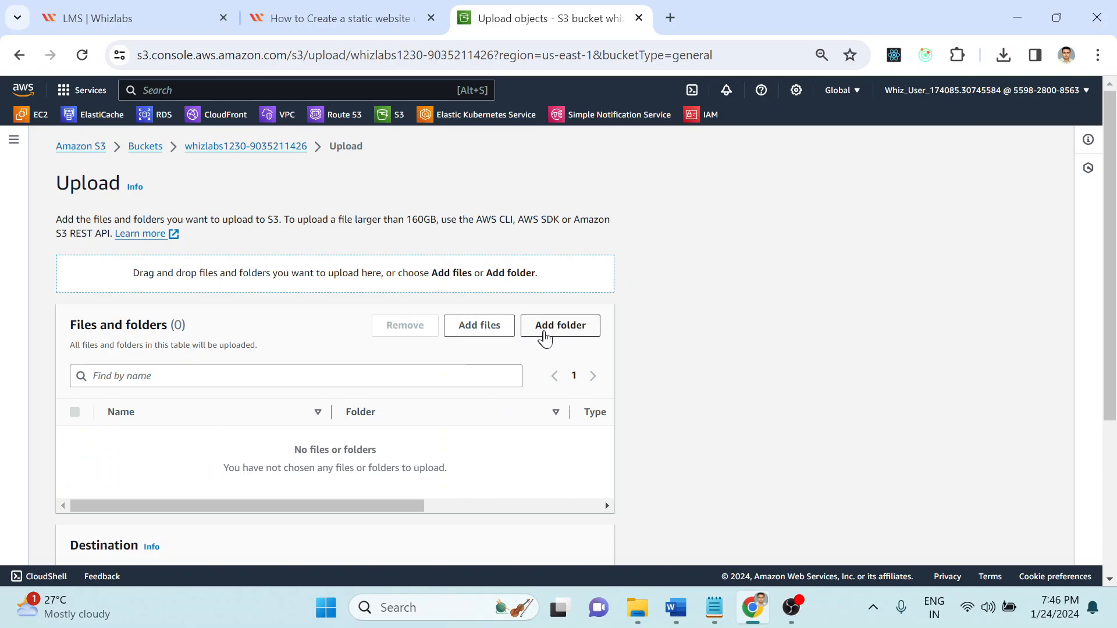
pyautogui.click(485, 328)
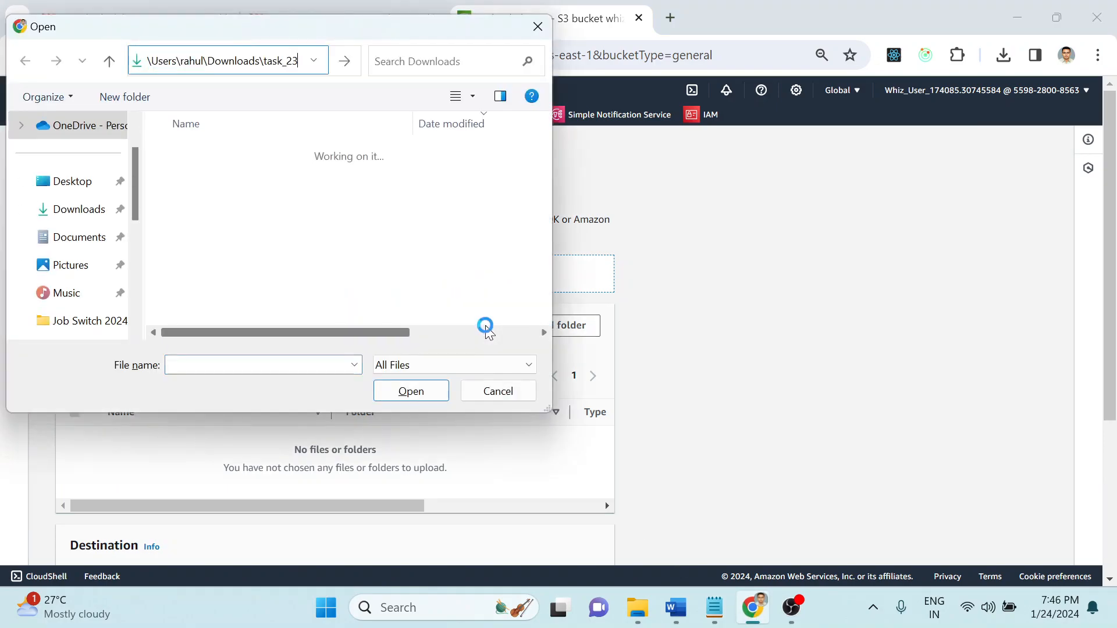
# Step: Select error.html and index.html from task_23 and upload them to the bucket
pyautogui.click(211, 185)
pyautogui.hotkey('ctrl', 'a')
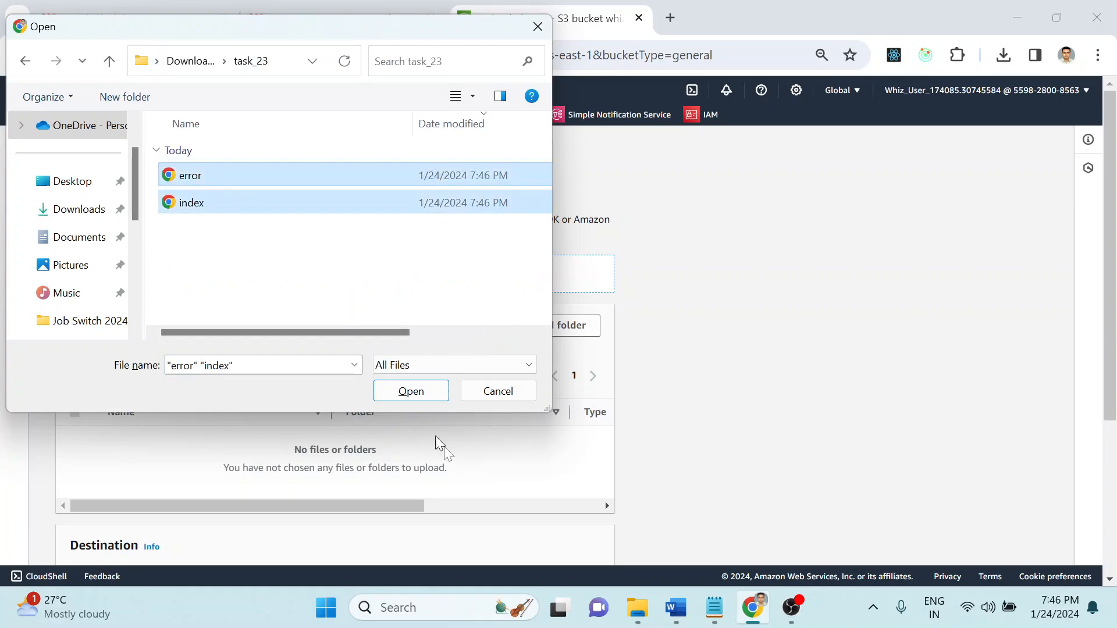
pyautogui.click(407, 391)
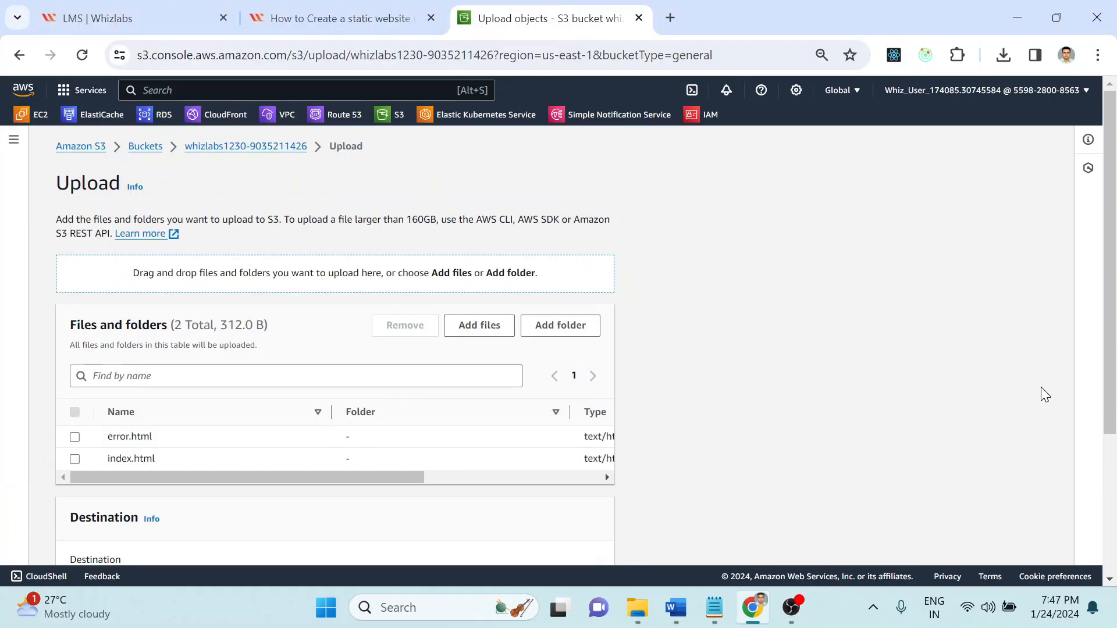
pyautogui.scroll(-3, 1099, 317)
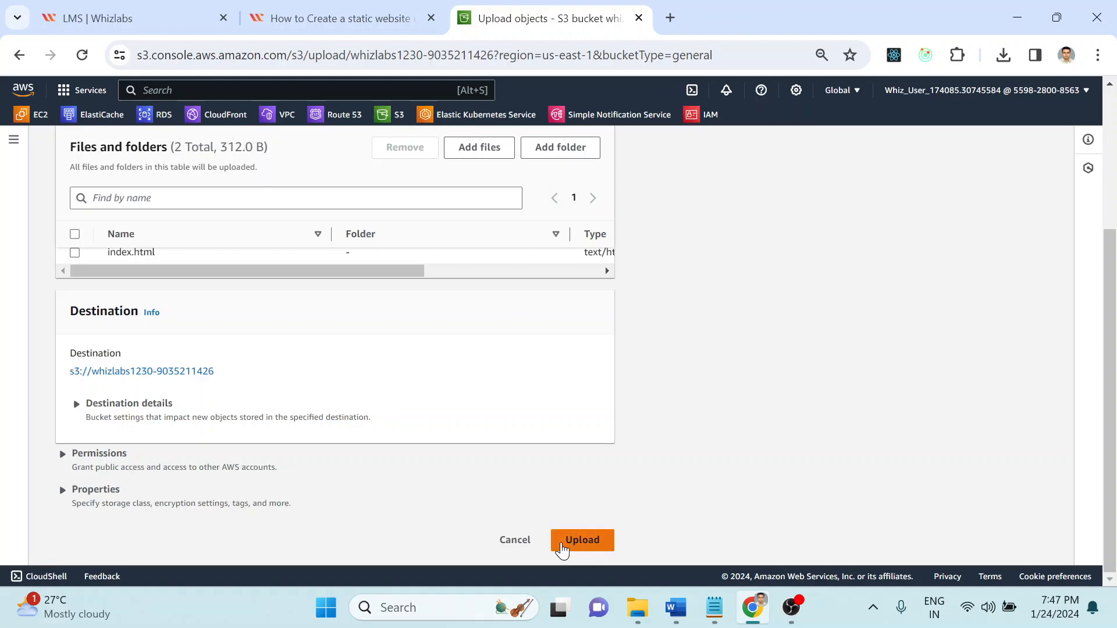
pyautogui.click(562, 546)
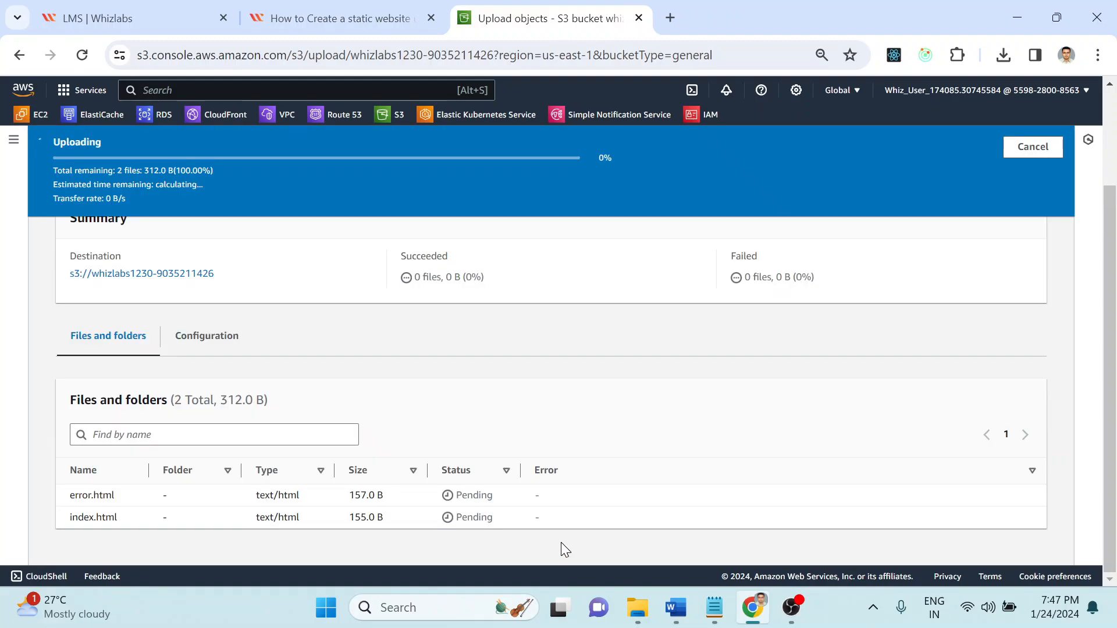
# Step: Read the lab's next steps on Permissions and editing the bucket policy
pyautogui.click(361, 13)
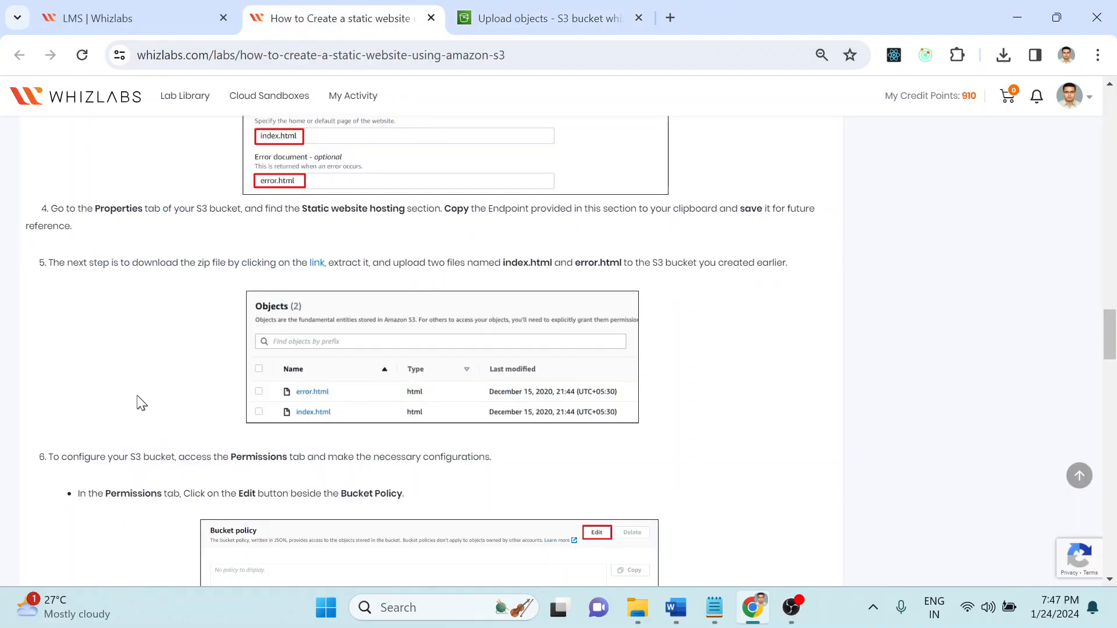
pyautogui.scroll(-3, 140, 400)
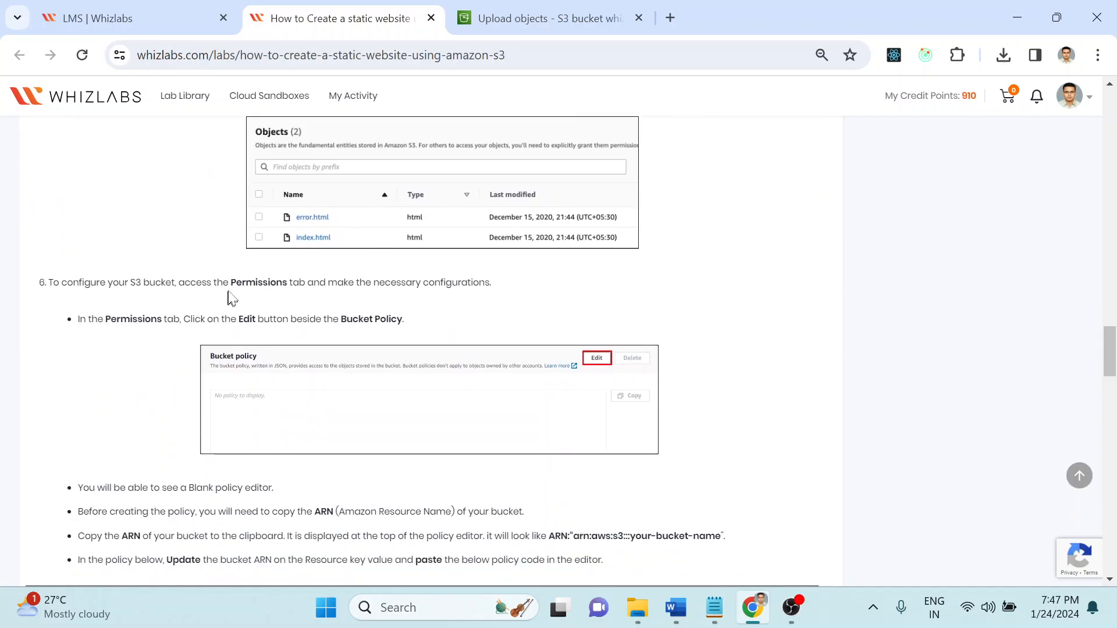
pyautogui.moveTo(231, 282); pyautogui.dragTo(508, 293)
pyautogui.click(550, 292)
pyautogui.scroll(-1, 555, 303)
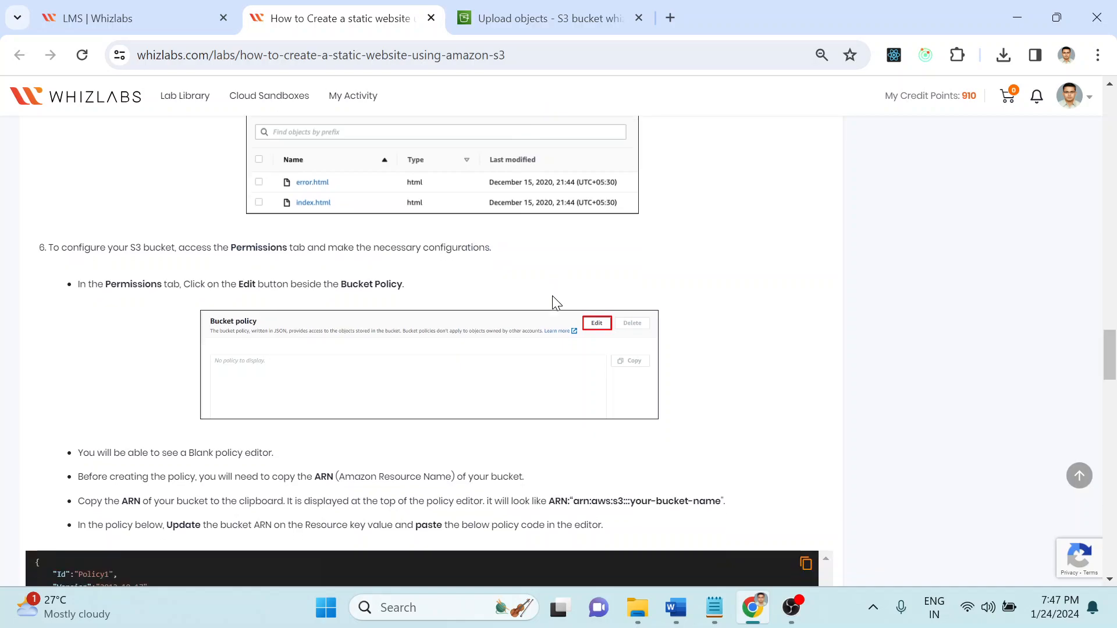
pyautogui.moveTo(178, 255); pyautogui.dragTo(456, 256)
pyautogui.click(456, 257)
# Step: Close the Upload: status page after both files succeed, returning to the bucket's objects
pyautogui.click(507, 7)
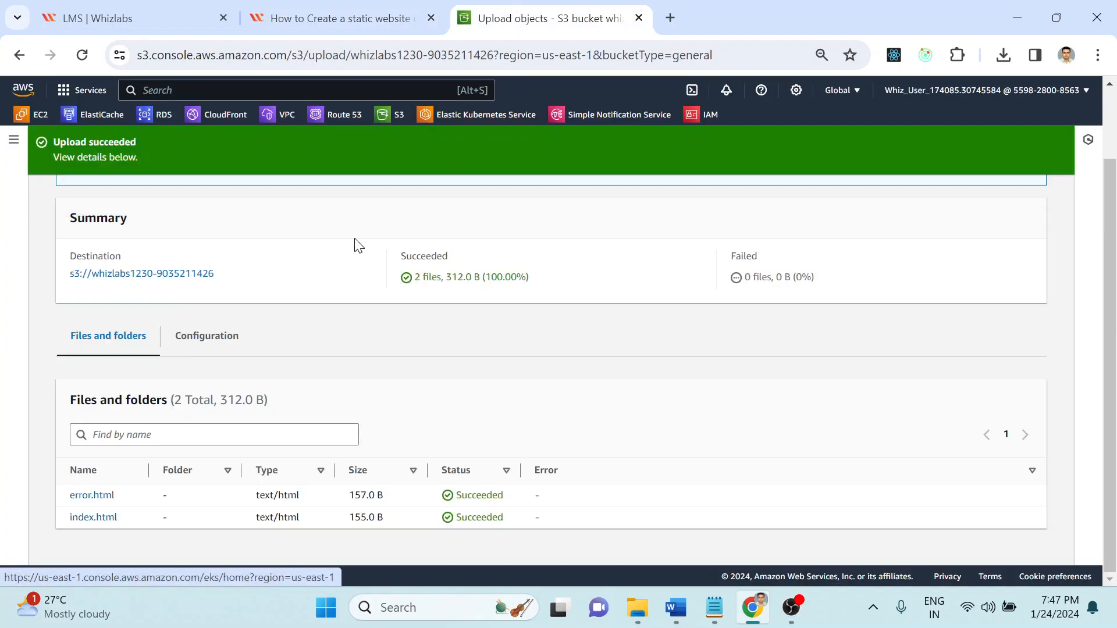
pyautogui.scroll(1, 663, 298)
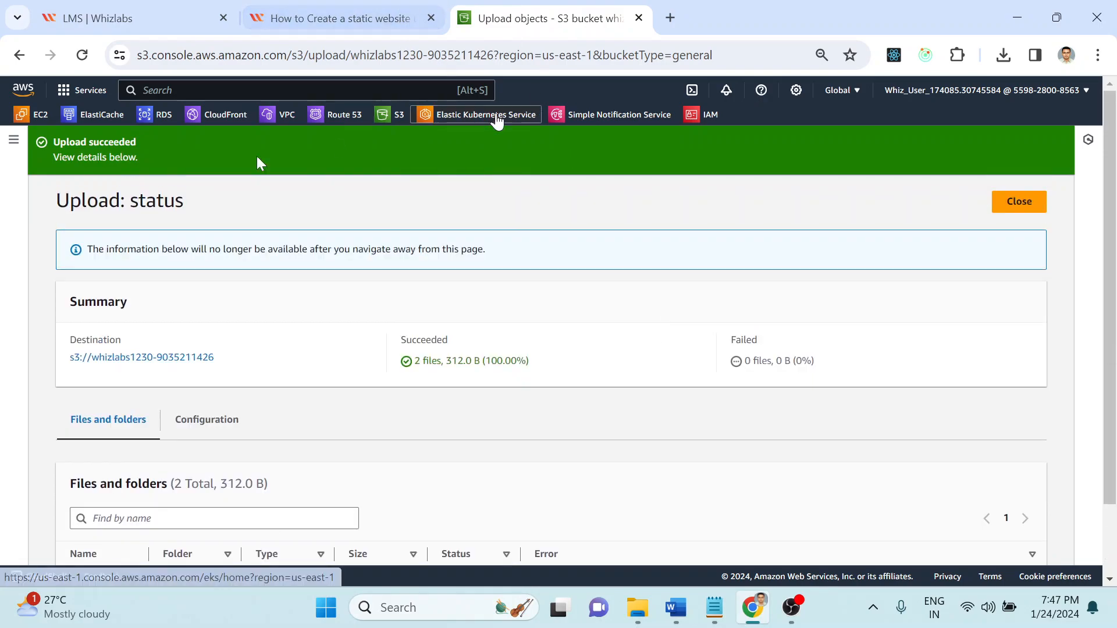
pyautogui.scroll(-1, 135, 357)
pyautogui.scroll(1, 134, 357)
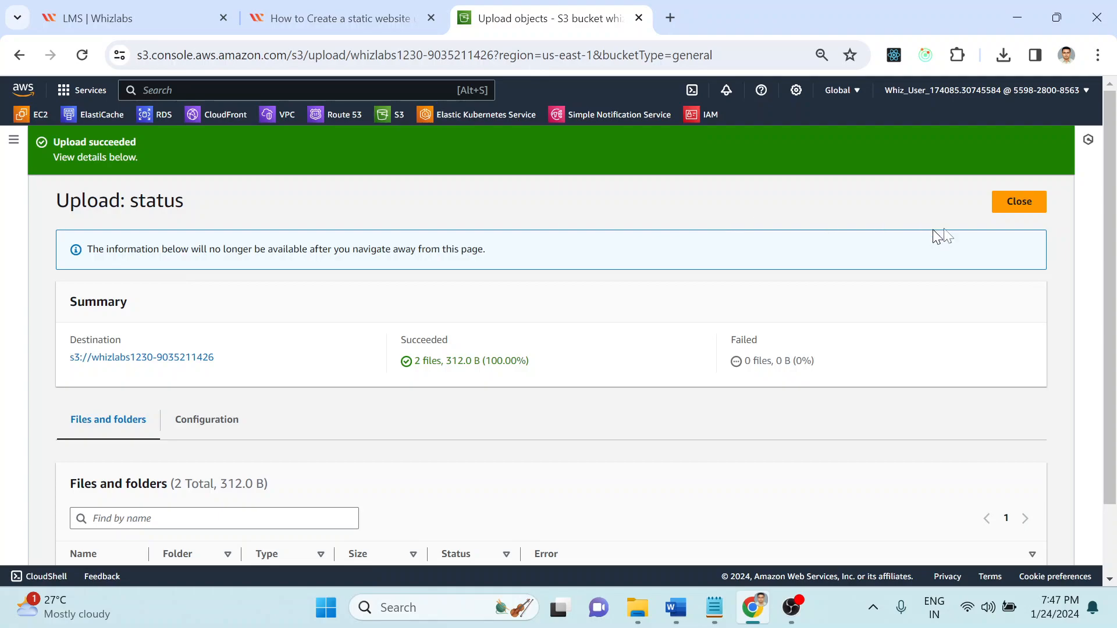
pyautogui.click(1015, 205)
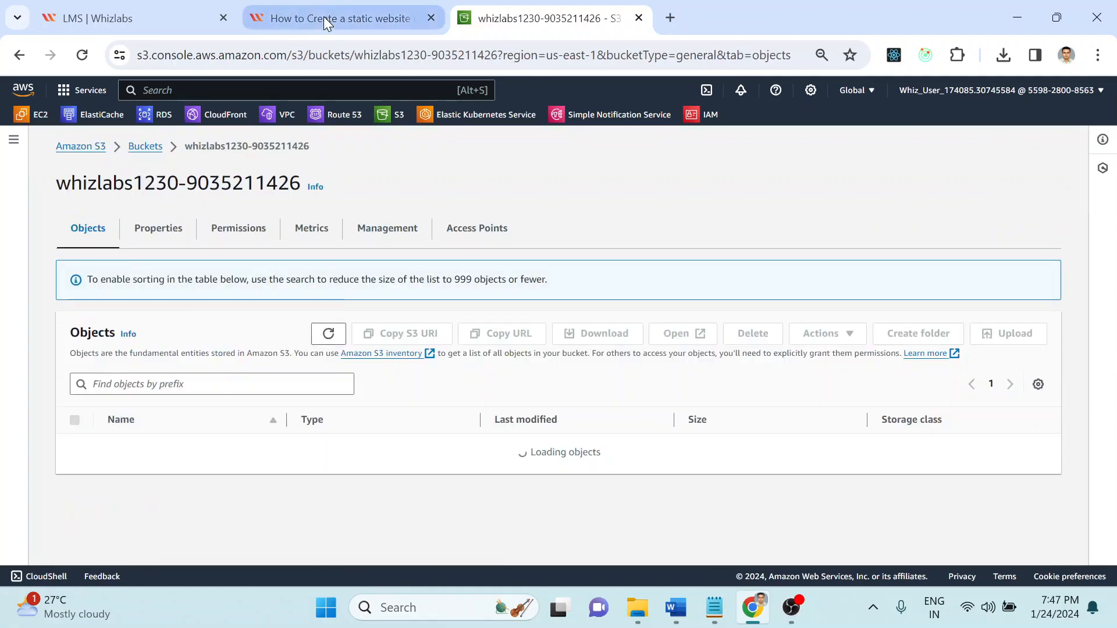
# Step: Consult the Whizlabs guide, then return to the bucket's object list
pyautogui.click(313, 6)
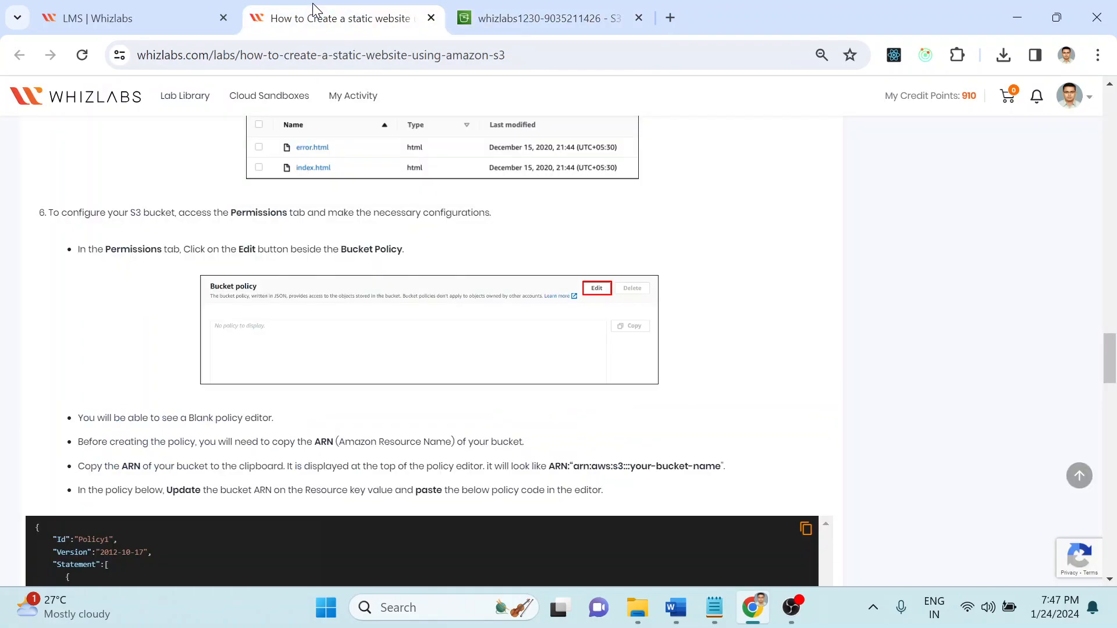
pyautogui.click(551, 8)
pyautogui.click(334, 7)
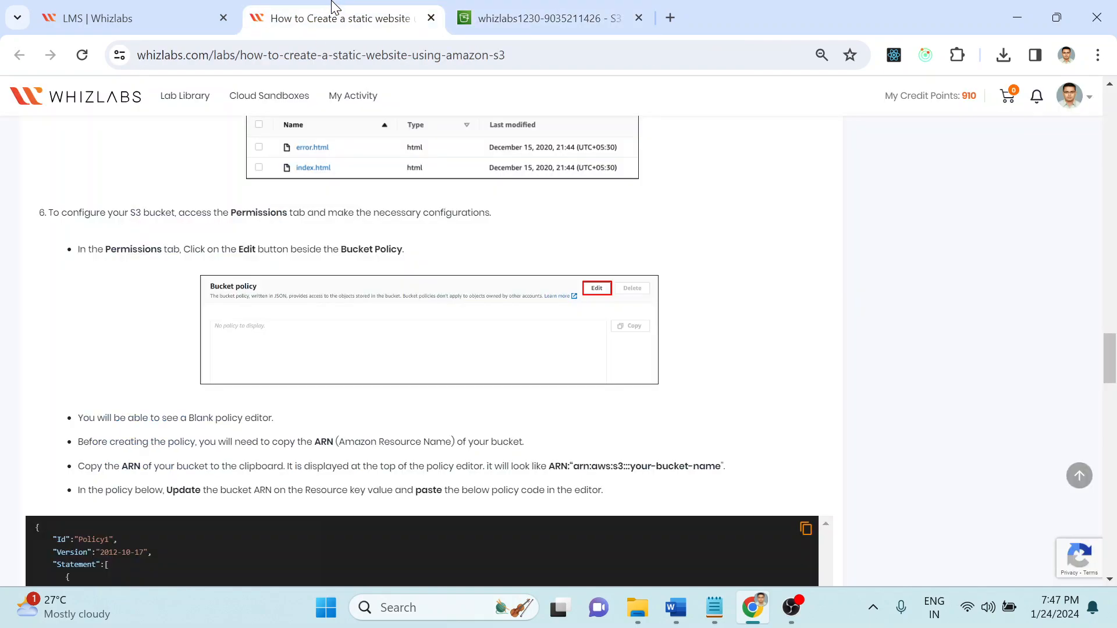
pyautogui.click(541, 17)
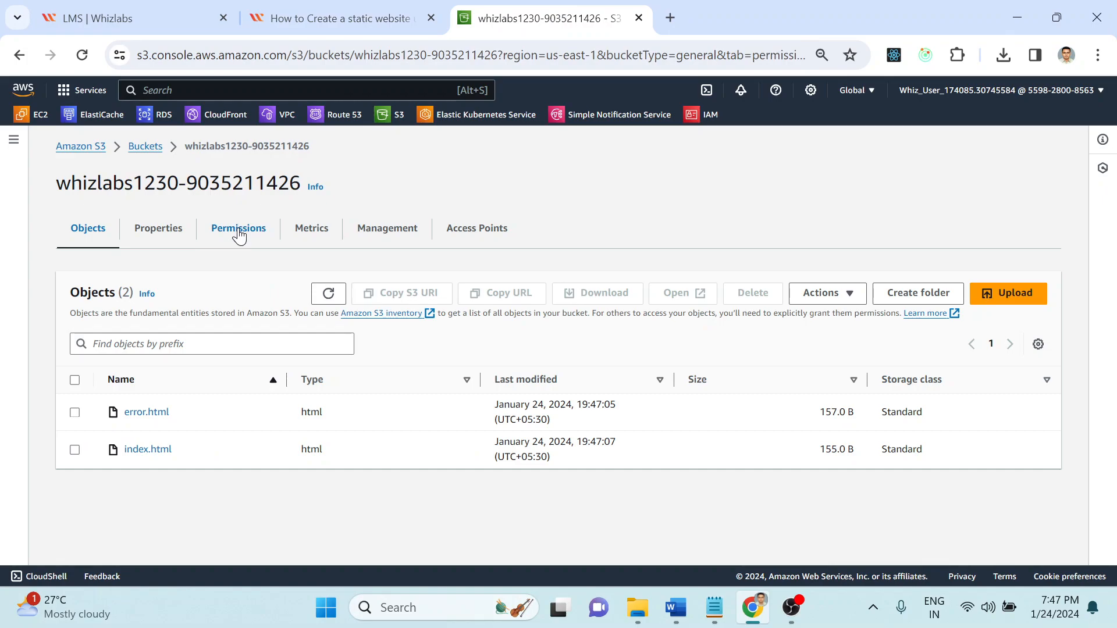
# Step: Show the bucket's permissions down to the Bucket policy section, checking the guide's edit instruction
pyautogui.click(238, 228)
pyautogui.scroll(-4, 1112, 262)
pyautogui.moveTo(1112, 262)
pyautogui.mouseDown()
pyautogui.moveTo(1113, 207)
pyautogui.moveTo(1113, 266)
pyautogui.mouseUp()
pyautogui.click(365, 7)
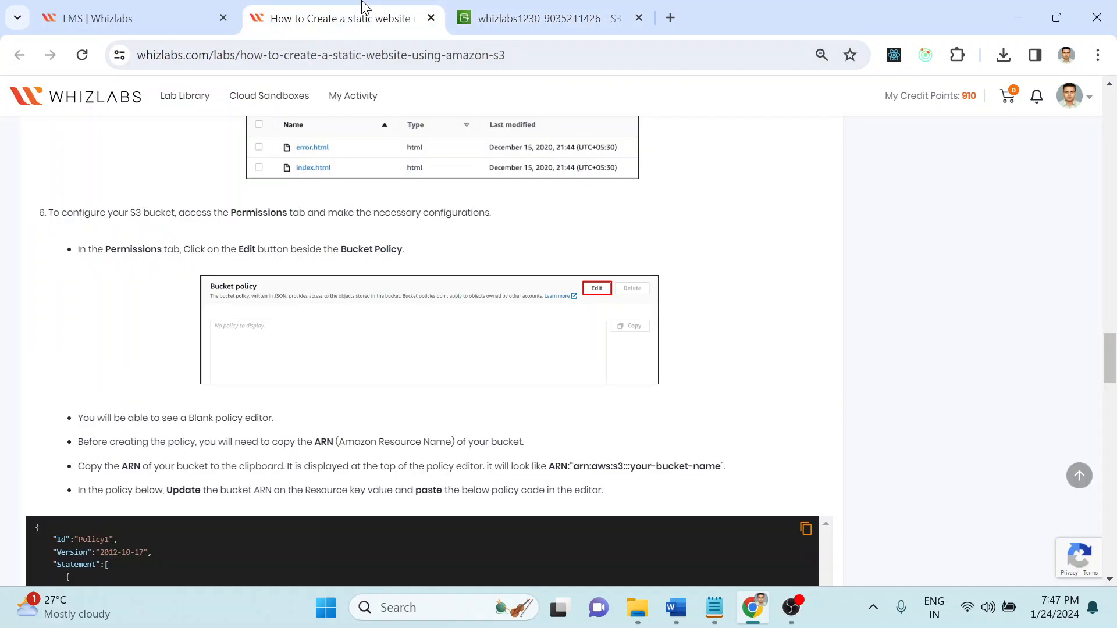
pyautogui.moveTo(174, 247); pyautogui.dragTo(504, 254)
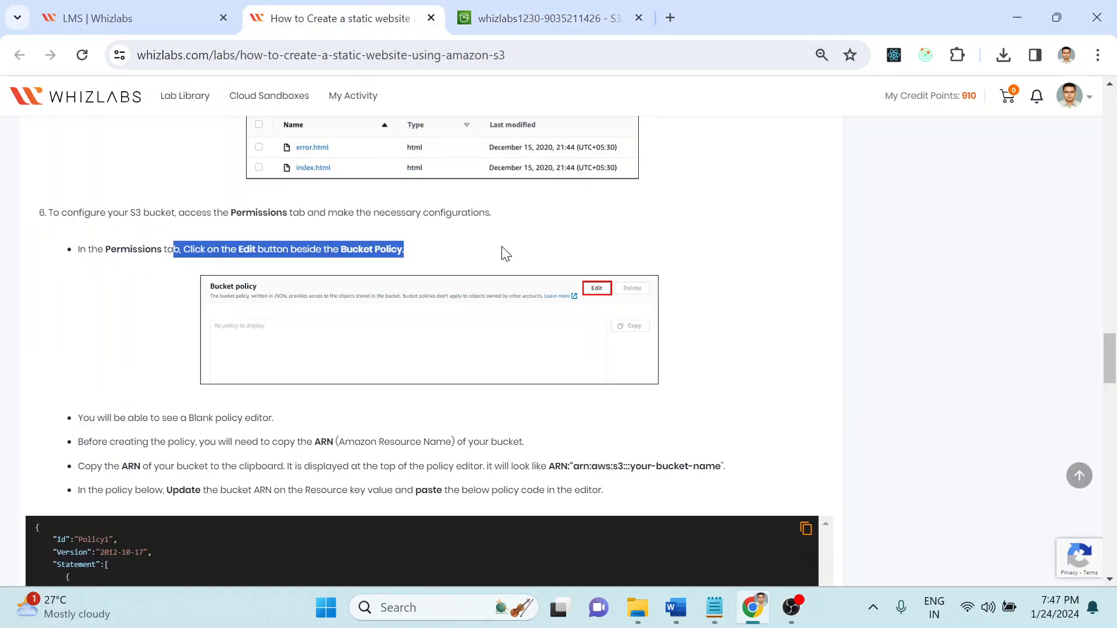
pyautogui.click(517, 18)
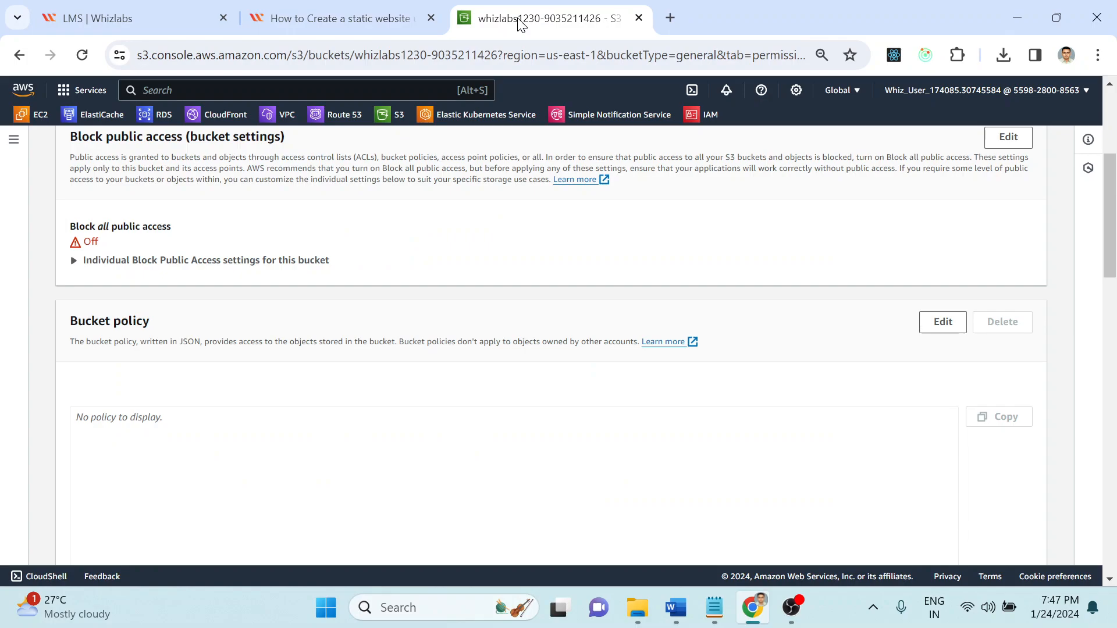
pyautogui.scroll(-1, 1114, 232)
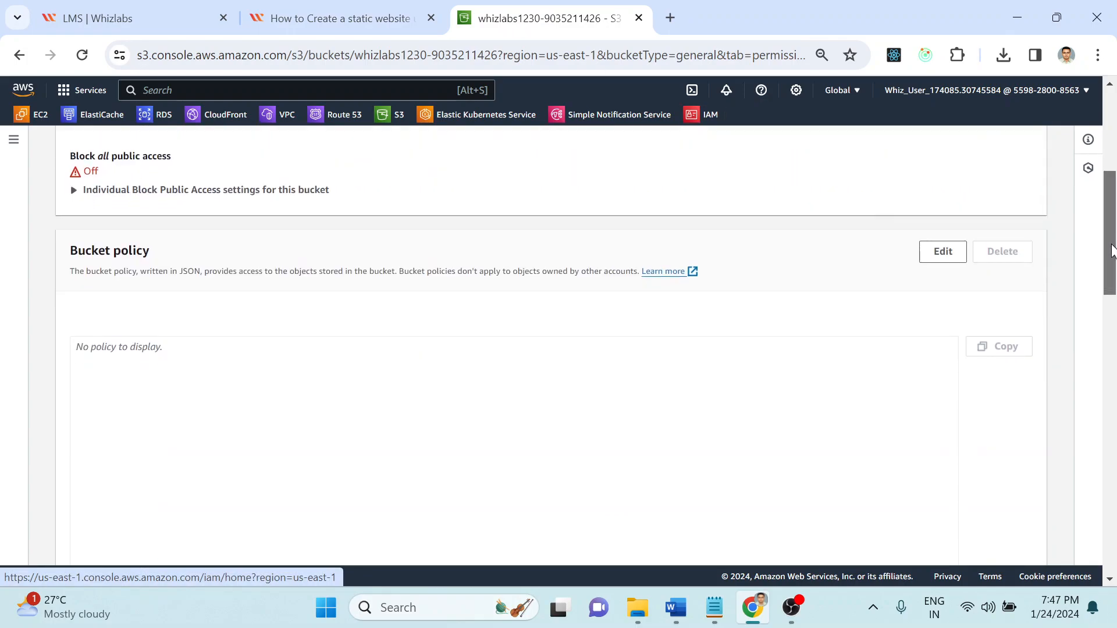
# Step: Start editing the bucket policy and read the guide's step about copying the bucket ARN
pyautogui.click(929, 250)
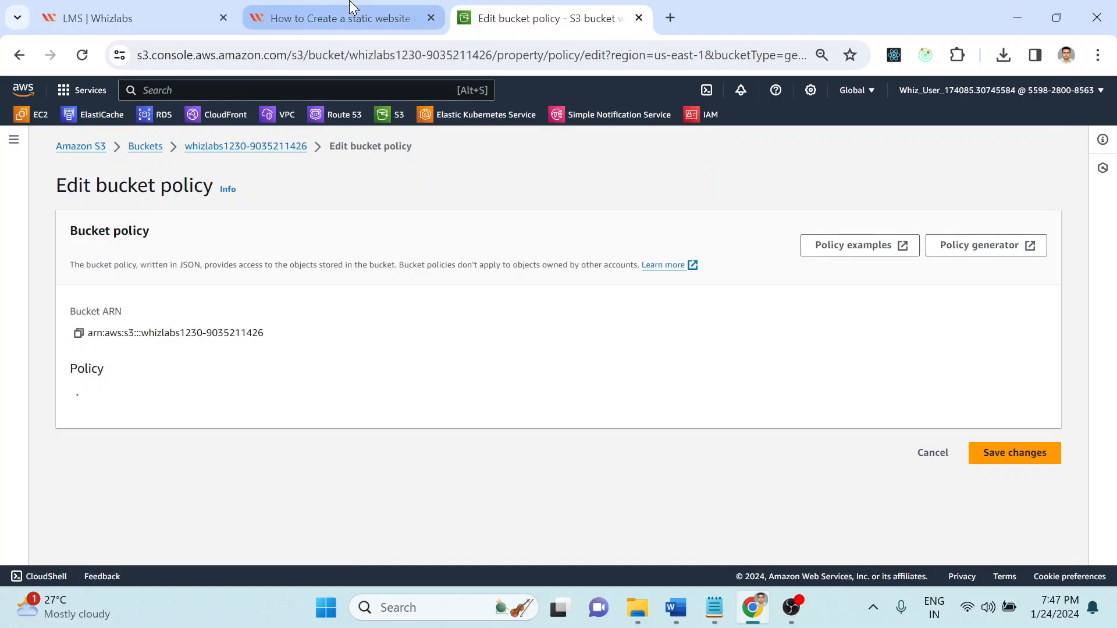
pyautogui.click(351, 8)
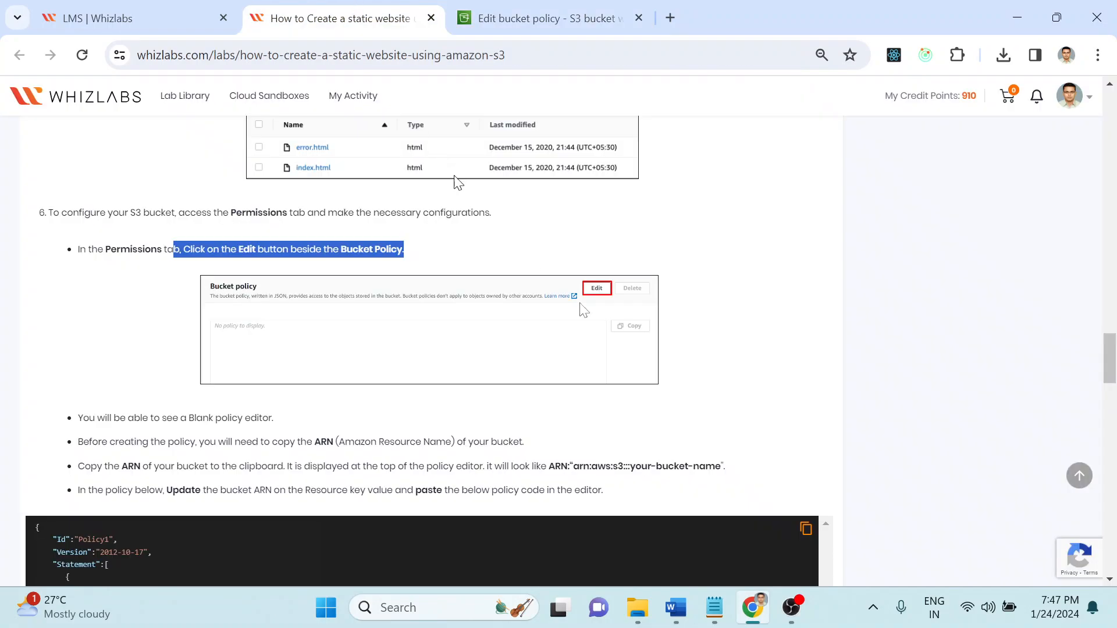
pyautogui.click(829, 367)
pyautogui.scroll(-4, 828, 368)
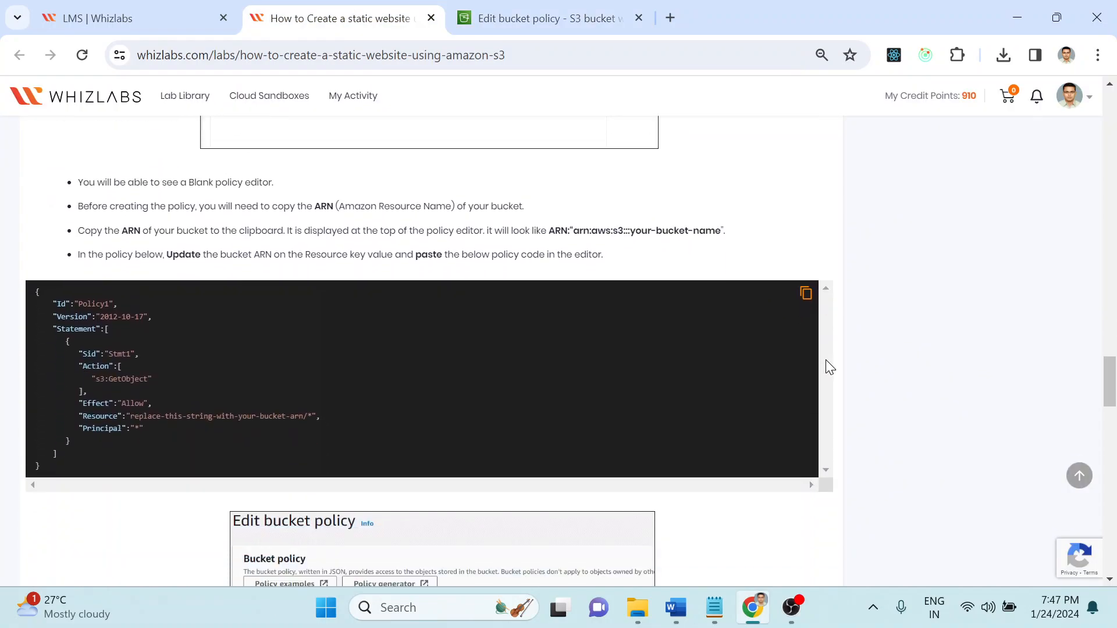
pyautogui.moveTo(79, 195); pyautogui.dragTo(585, 205)
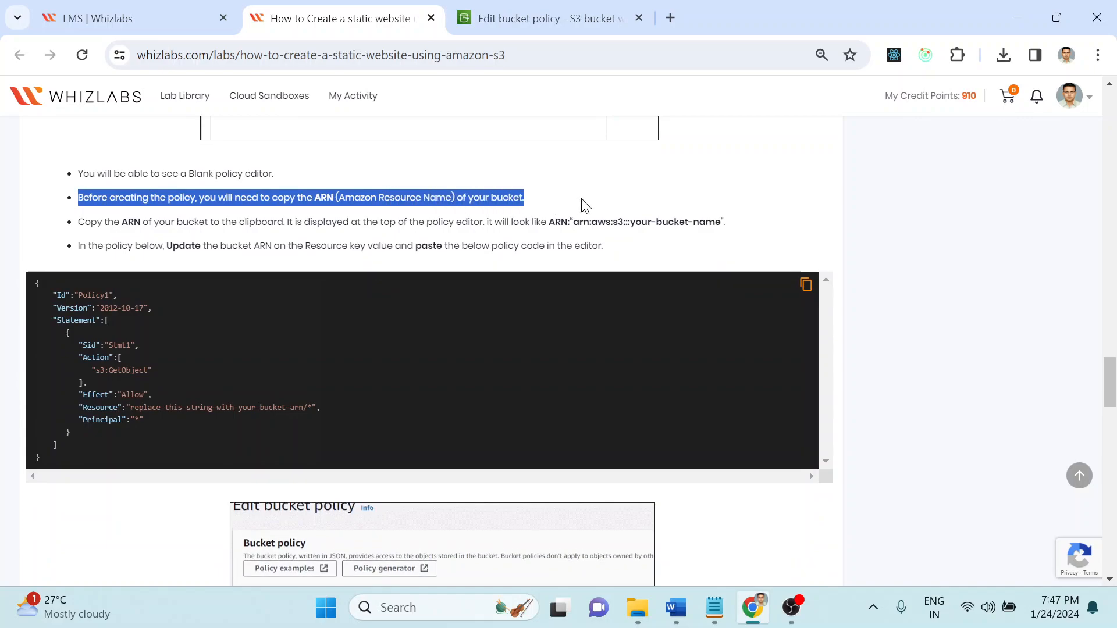
pyautogui.click(531, 17)
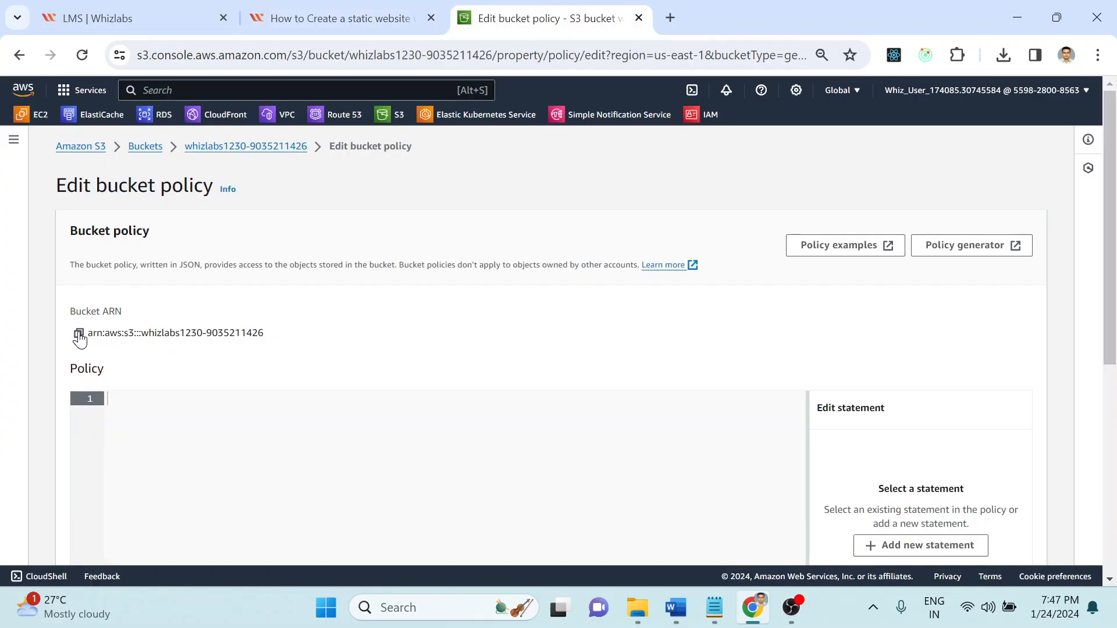
# Step: Copy the bucket ARN into Notepad and copy the lab's sample policy JSON
pyautogui.click(79, 334)
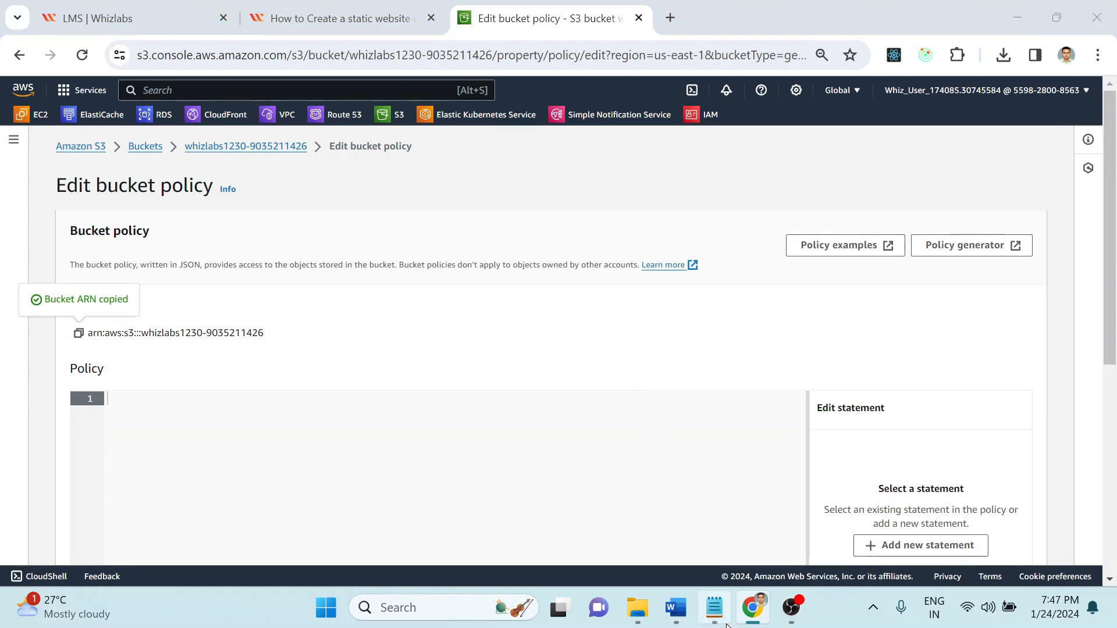
pyautogui.click(721, 617)
pyautogui.hotkey('ctrl', 'v')
pyautogui.click(516, 40)
pyautogui.click(370, 13)
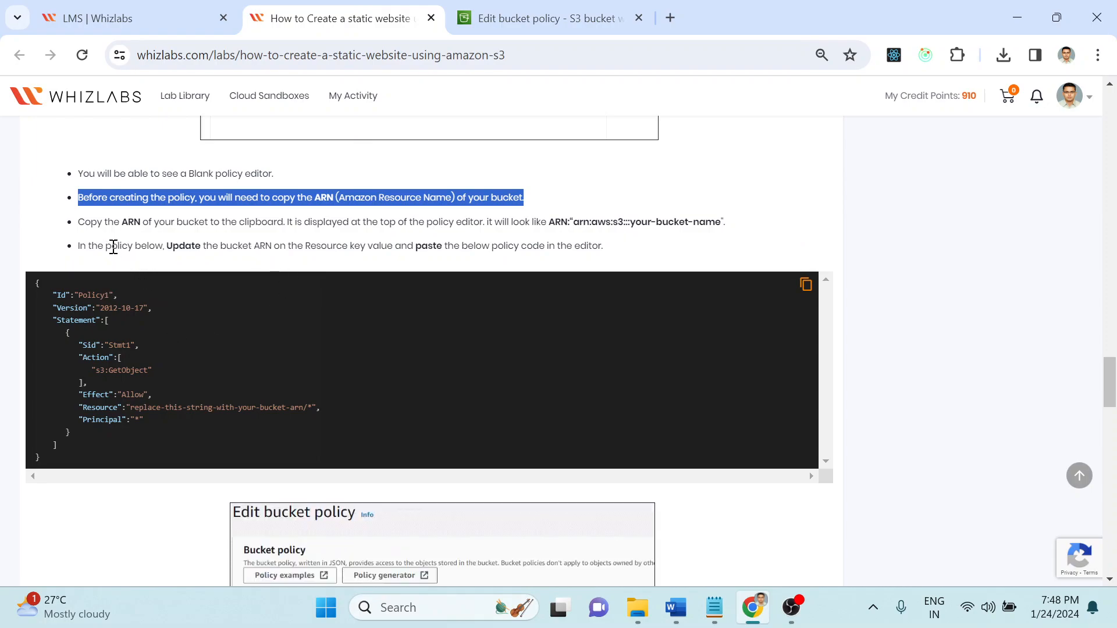
pyautogui.click(806, 286)
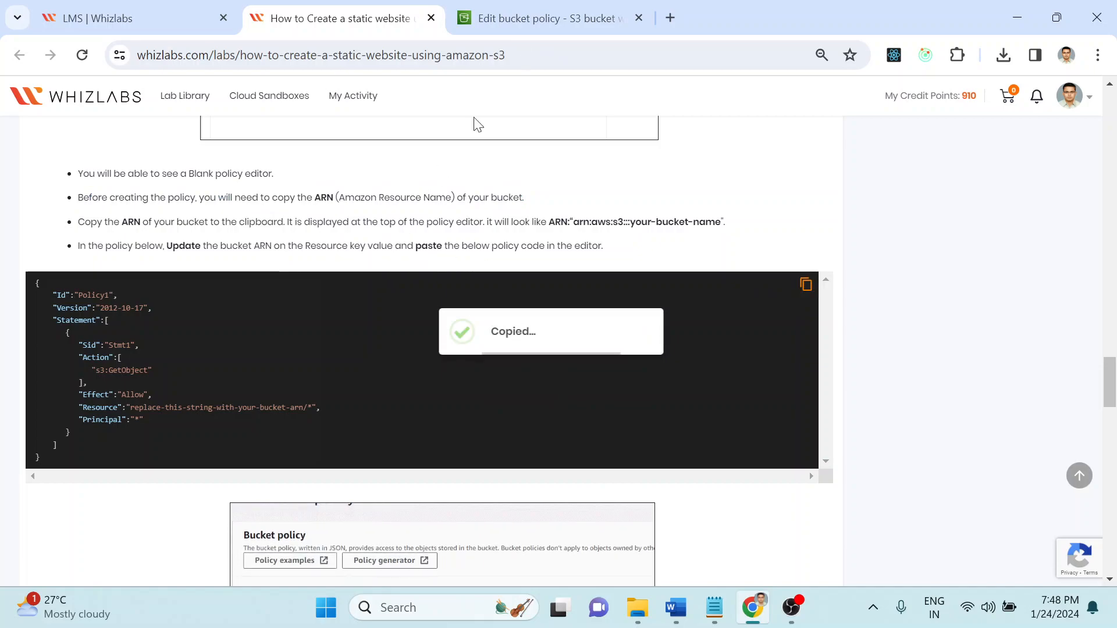
pyautogui.click(536, 18)
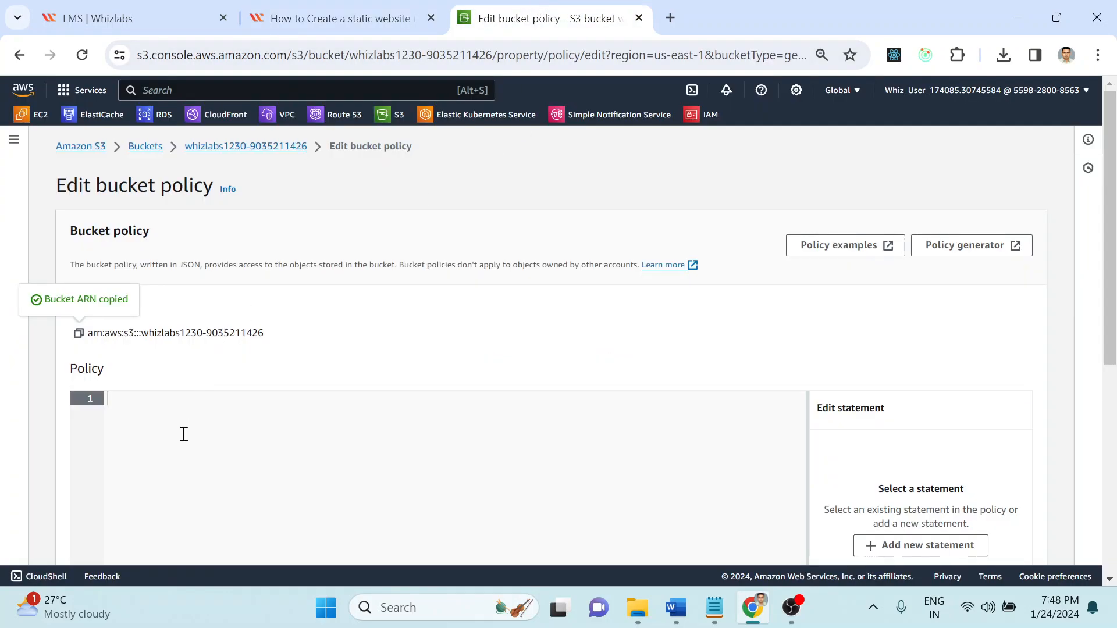
# Step: Paste the sample policy, replace the line 11 Resource placeholder with the bucket ARN, and save
pyautogui.hotkey('ctrl', 'v')
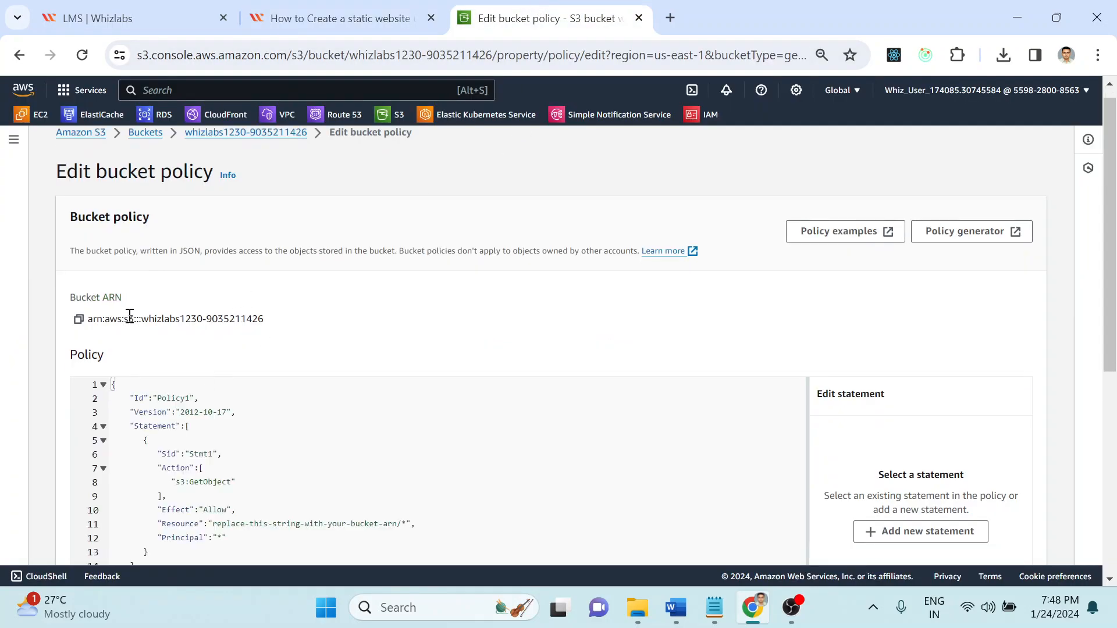
pyautogui.click(79, 320)
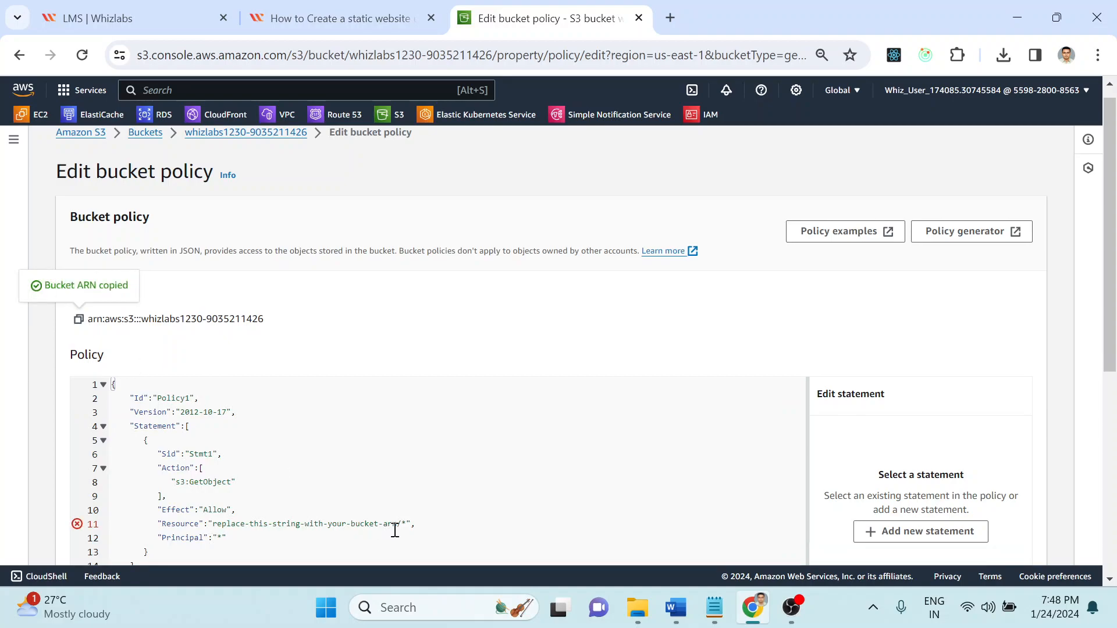
pyautogui.moveTo(397, 527); pyautogui.dragTo(216, 525)
pyautogui.press('BackSpace')
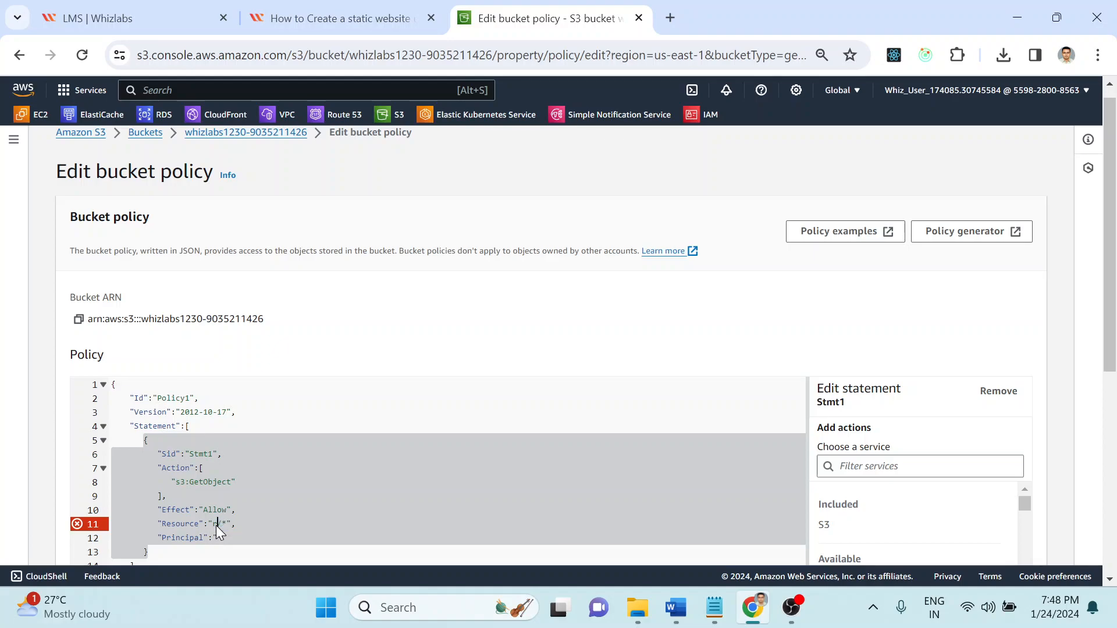
pyautogui.hotkey('ctrl', 'v')
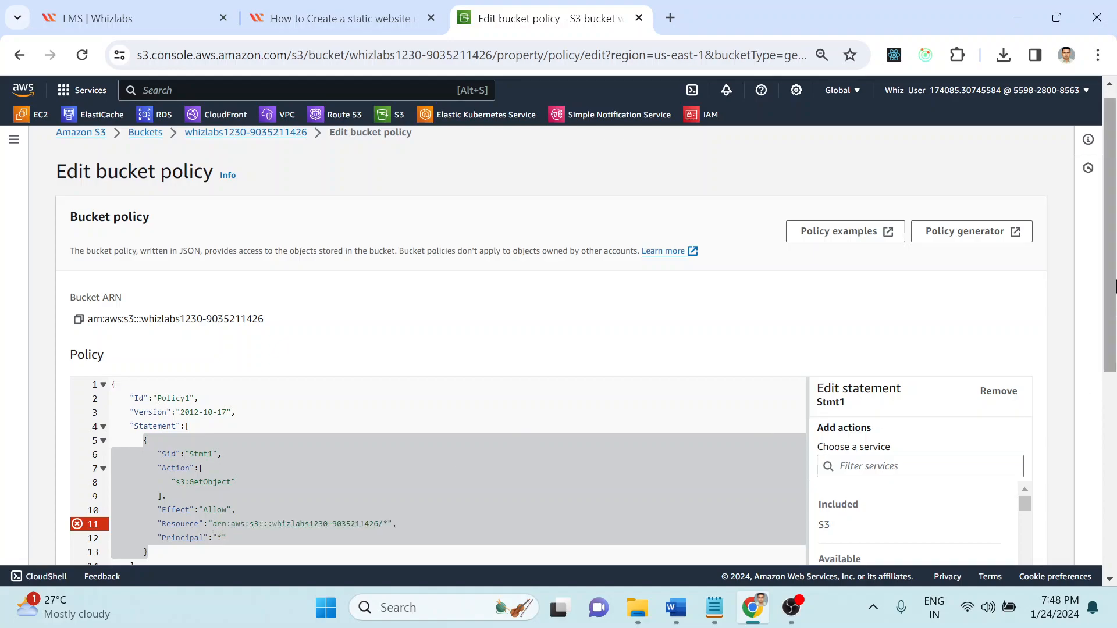
pyautogui.scroll(-5, 1114, 506)
pyautogui.scroll(-1, 1114, 506)
pyautogui.click(1011, 541)
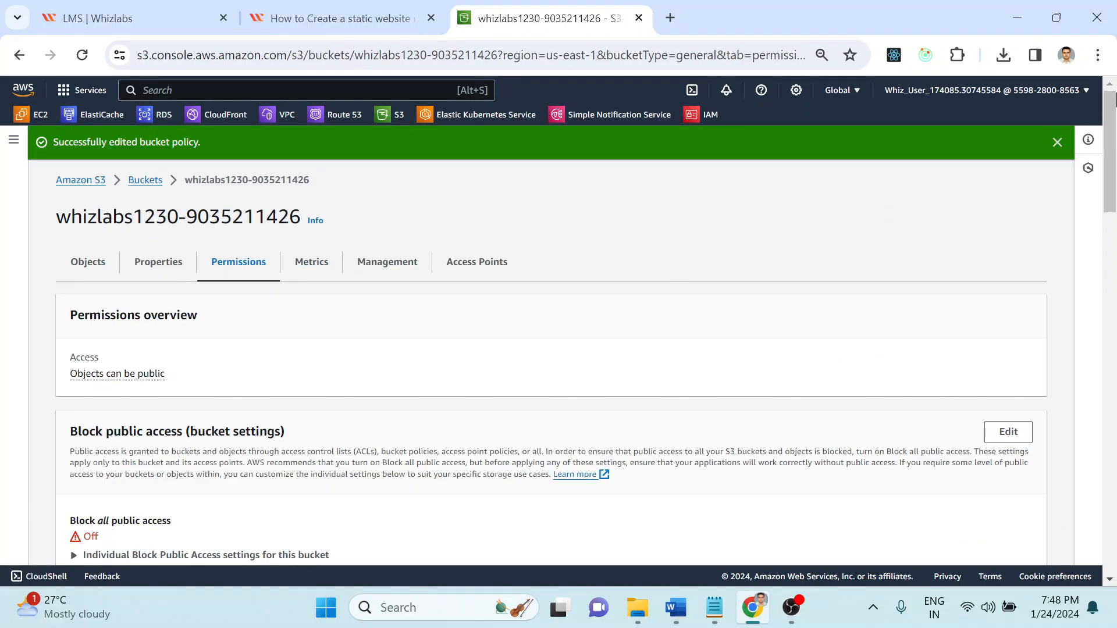
# Step: Review the lab guide, then return to the bucket's Objects list showing error.html and index.html
pyautogui.moveTo(1112, 99); pyautogui.dragTo(1113, 205)
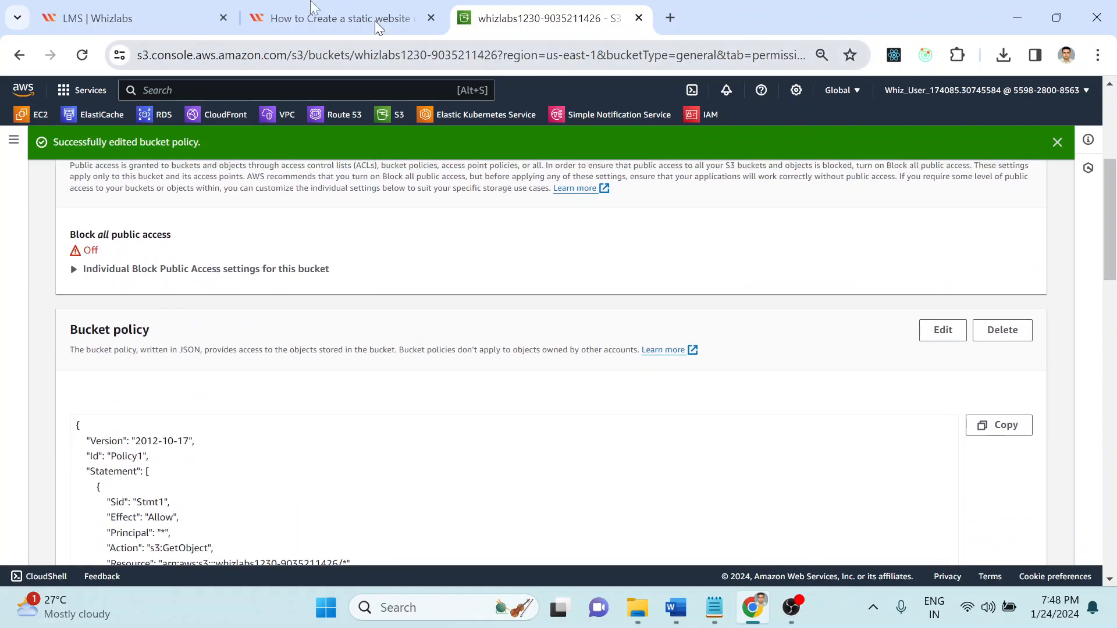
pyautogui.click(375, 21)
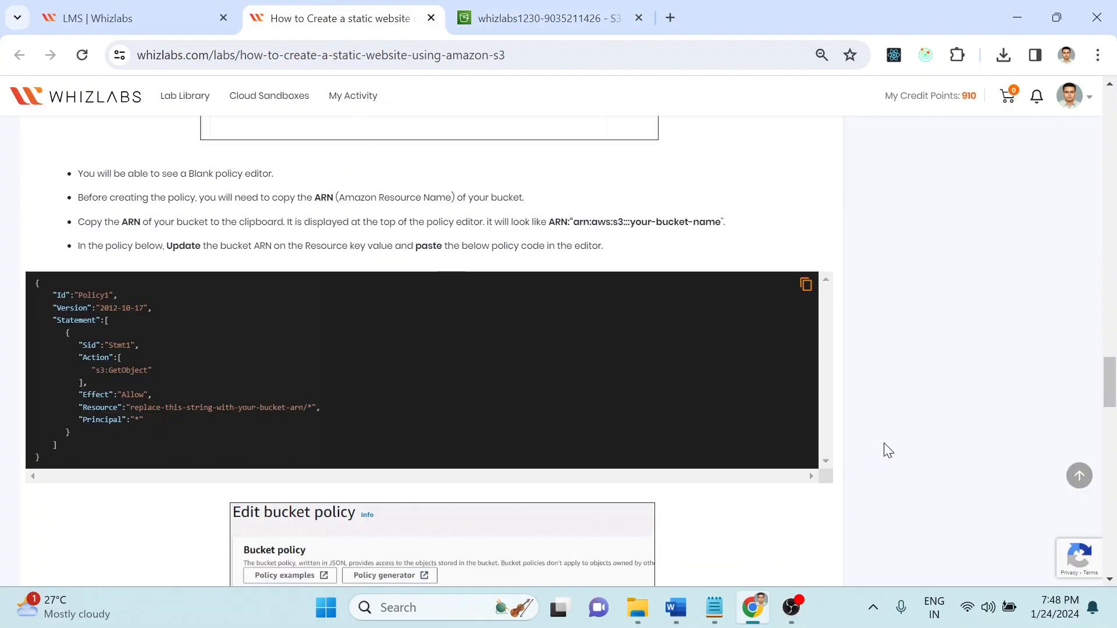
pyautogui.scroll(-2, 884, 442)
pyautogui.scroll(-8, 887, 449)
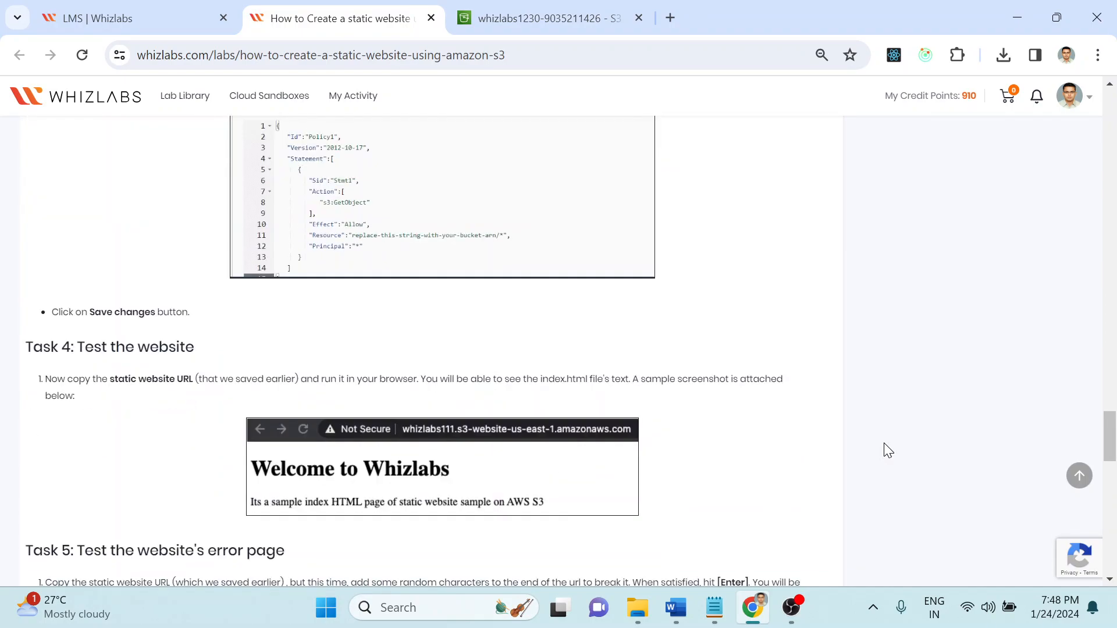
pyautogui.scroll(-1, 887, 451)
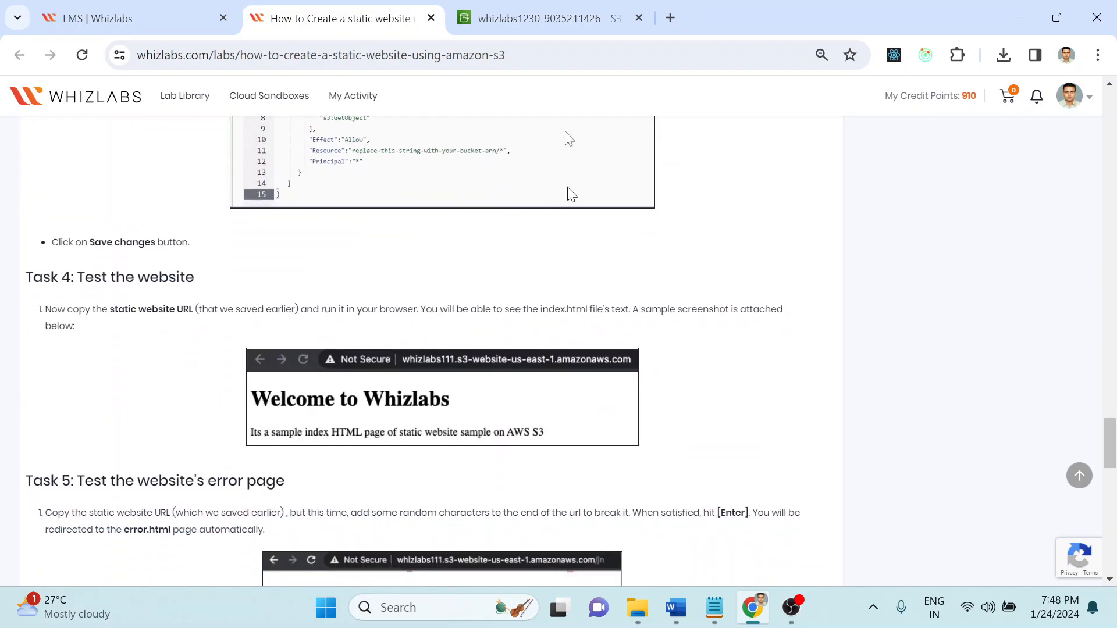
pyautogui.click(528, 8)
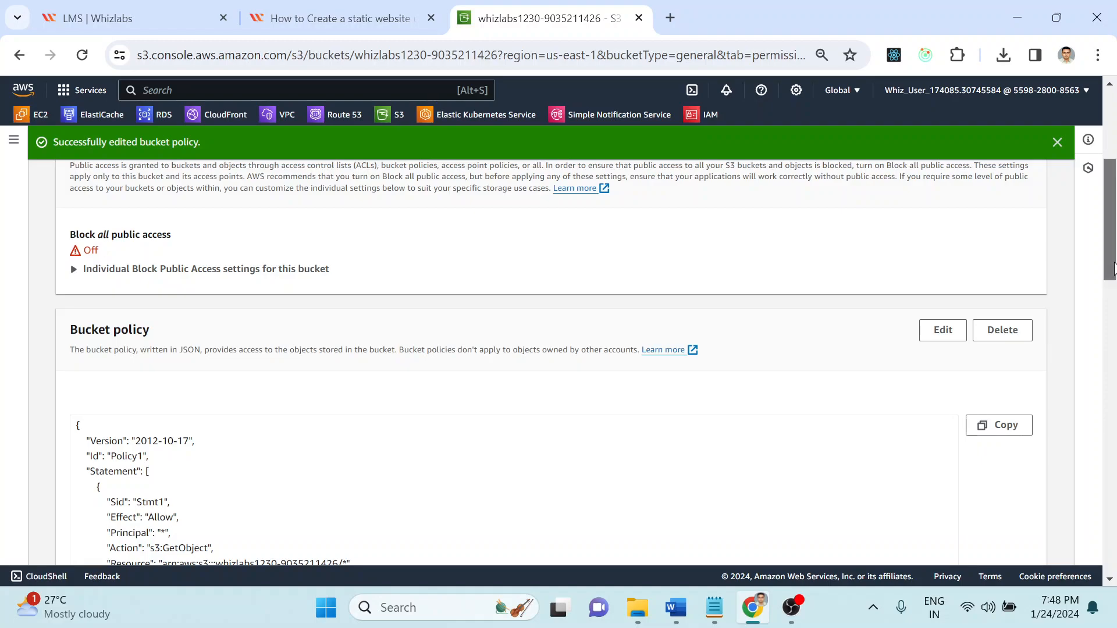
pyautogui.scroll(5, 1115, 303)
pyautogui.click(89, 263)
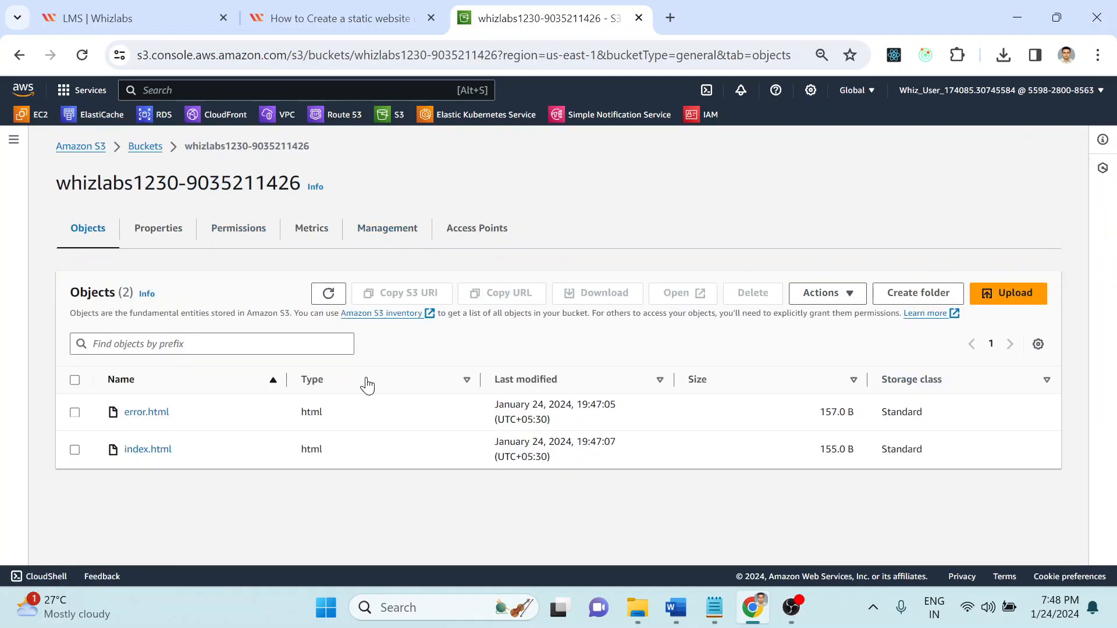
pyautogui.click(142, 147)
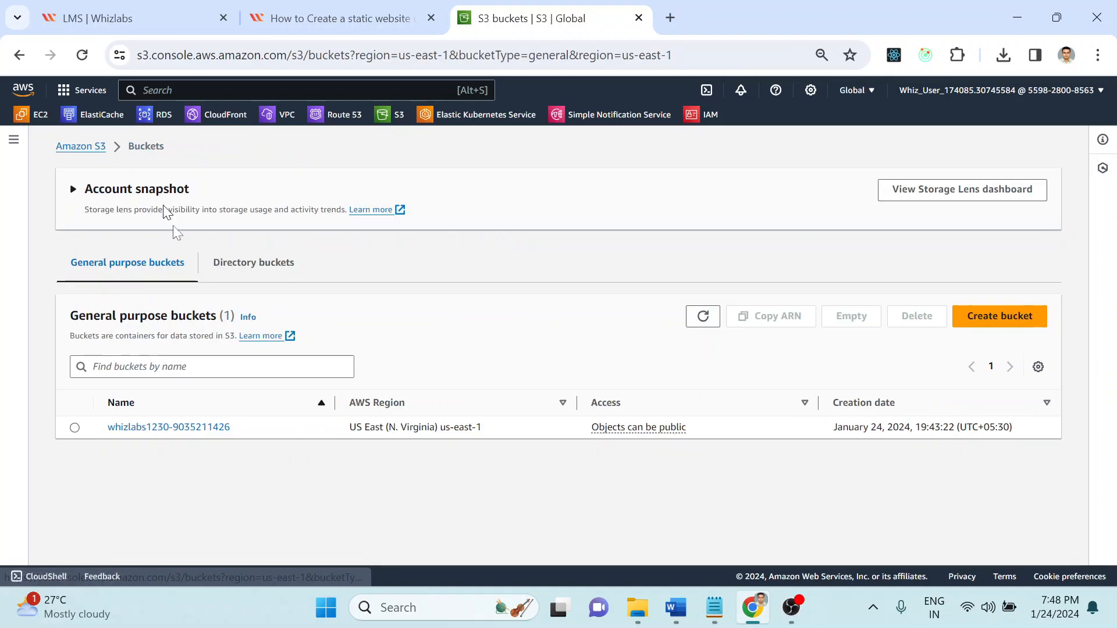
pyautogui.click(163, 422)
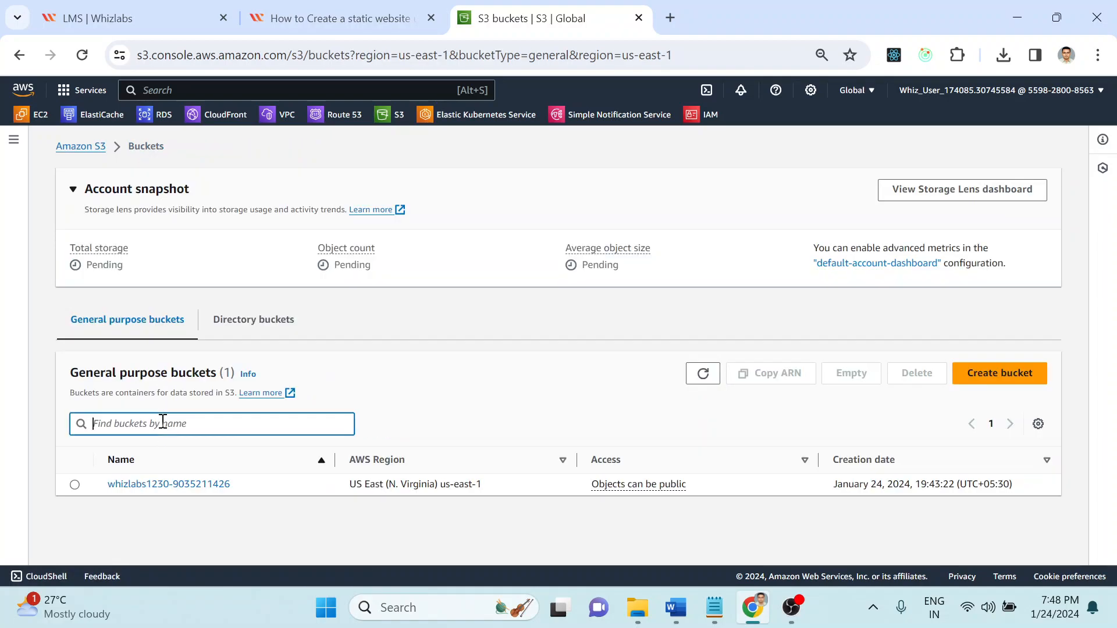
pyautogui.click(161, 482)
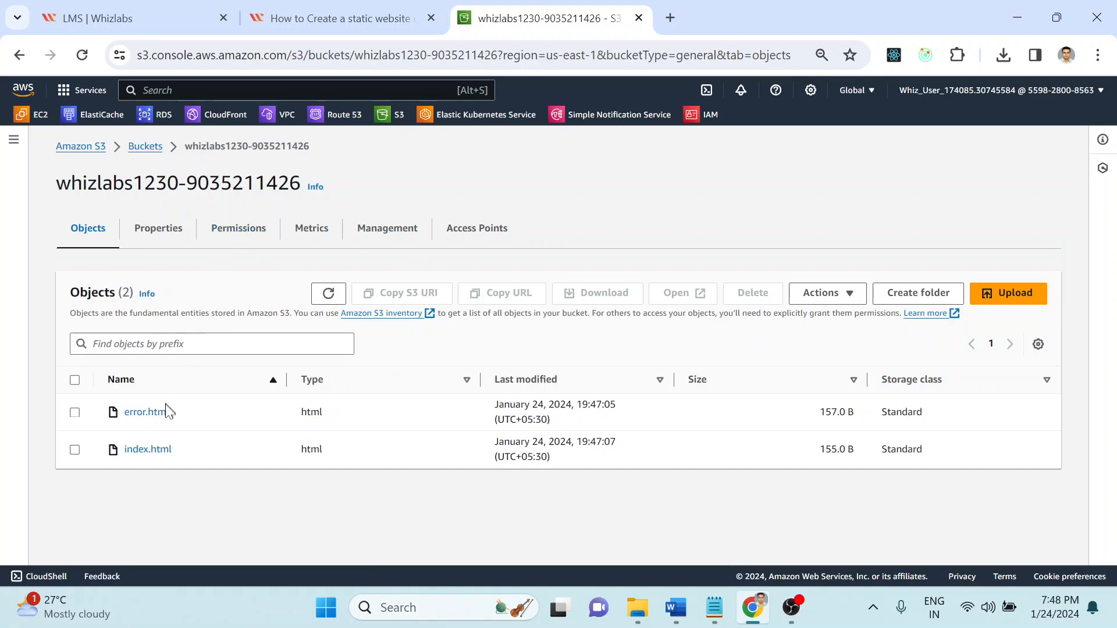
pyautogui.click(151, 451)
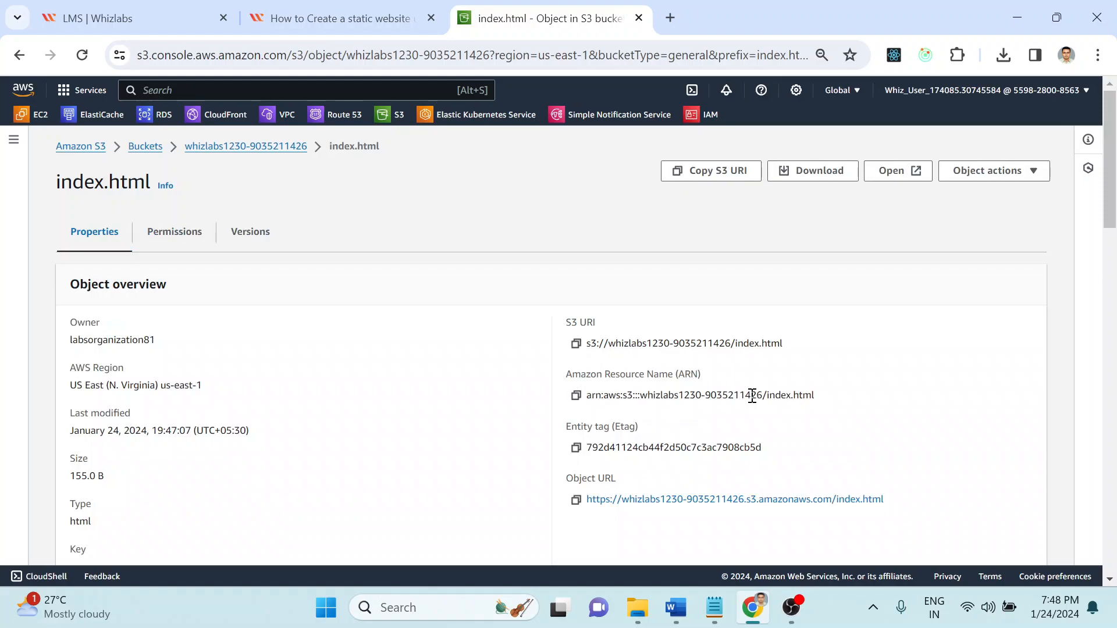
# Step: Copy index.html's Object URL and load it in a new browser tab
pyautogui.moveTo(920, 510); pyautogui.dragTo(709, 499)
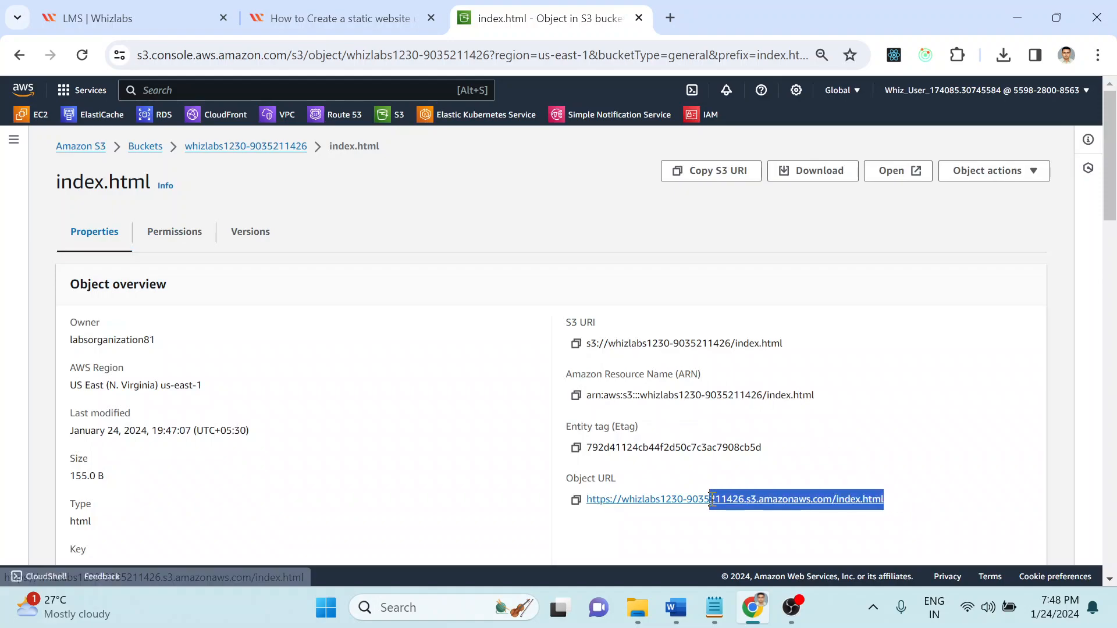
pyautogui.click(575, 501)
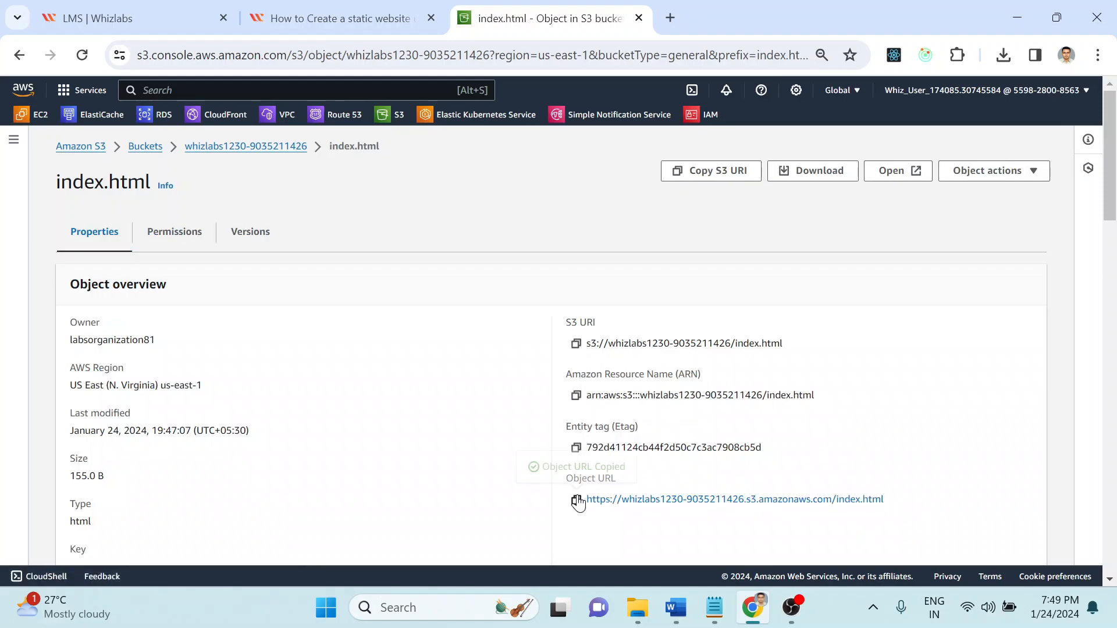
pyautogui.click(669, 17)
pyautogui.hotkey('ctrl', 'v')
pyautogui.press('Return')
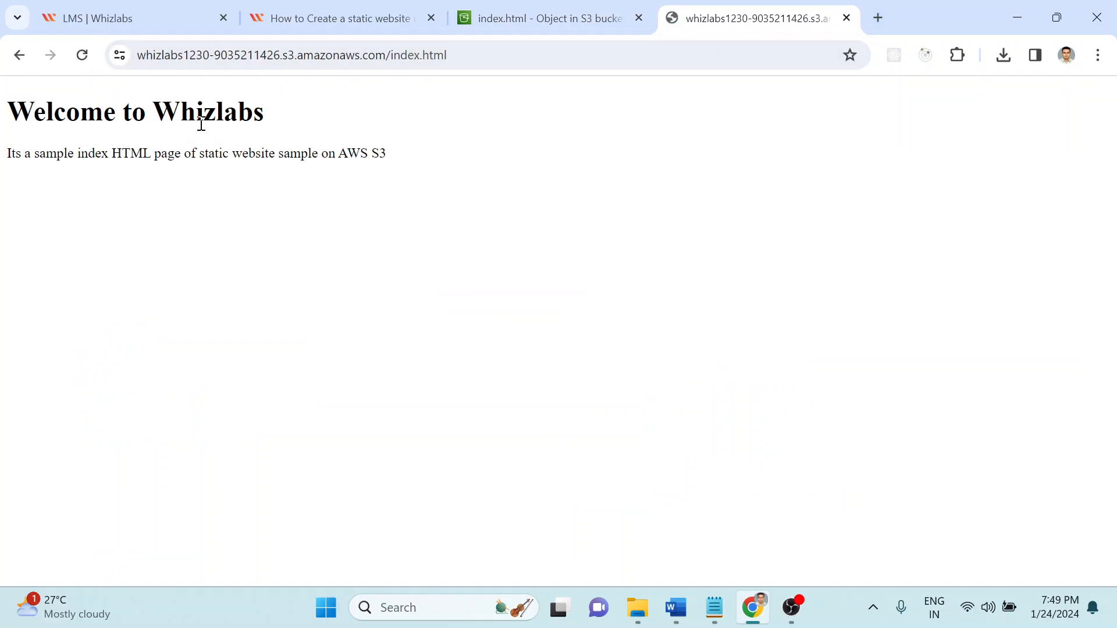
# Step: Check the guide's testing steps, then return to the Welcome to Whizlabs page
pyautogui.moveTo(145, 107); pyautogui.dragTo(511, 172)
pyautogui.click(370, 8)
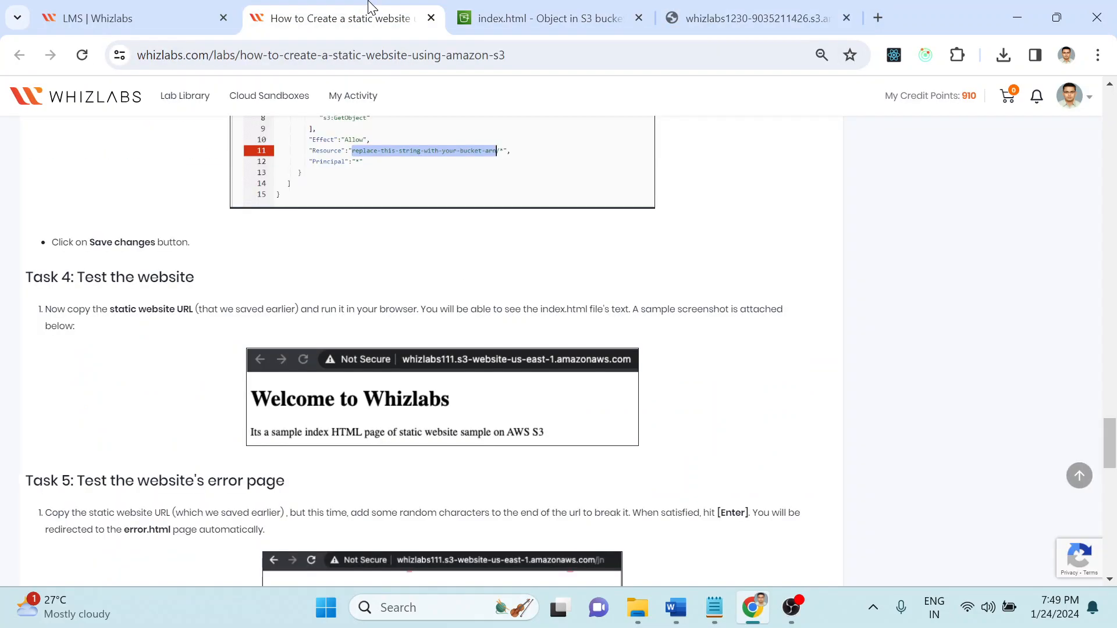
pyautogui.scroll(-15, 803, 293)
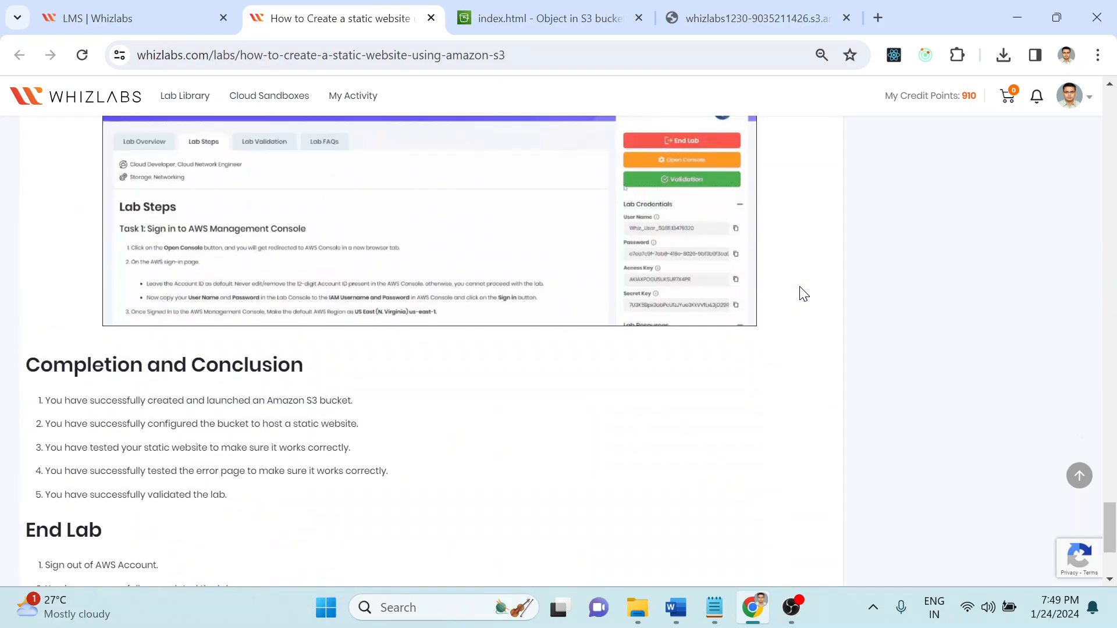
pyautogui.scroll(8, 803, 293)
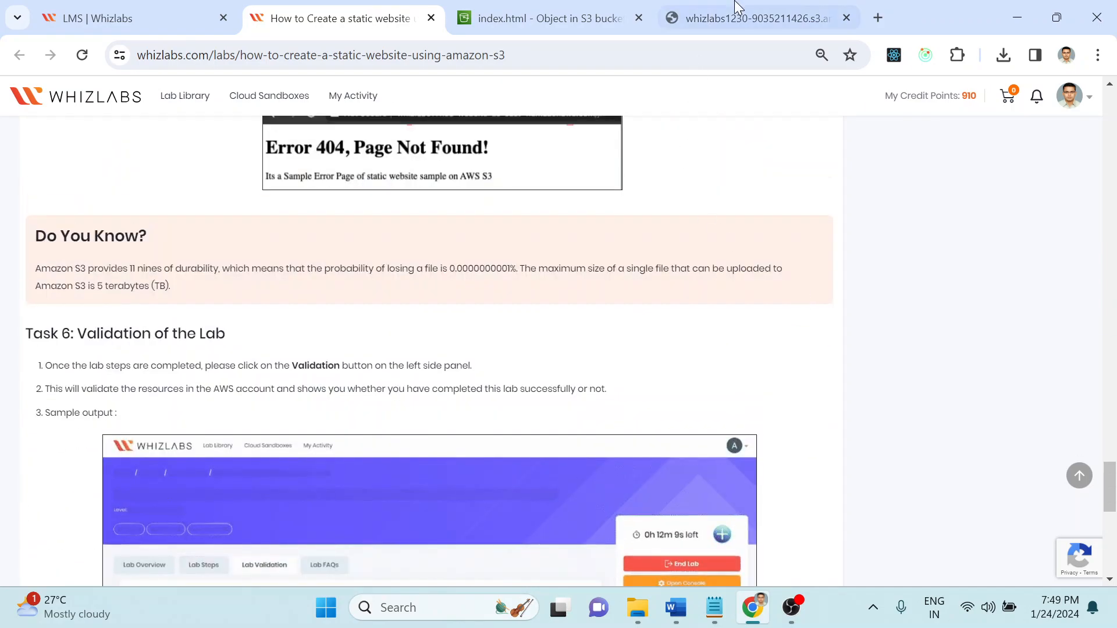
pyautogui.click(700, 17)
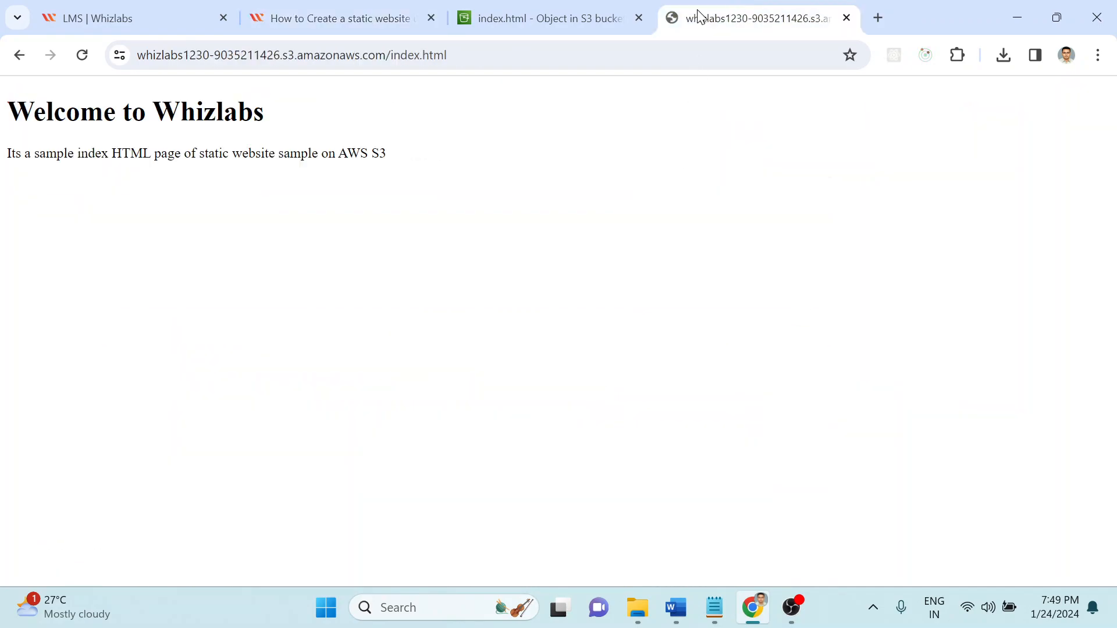
# Step: Change 'index' to 'error' in the address to load the Error 404 page
pyautogui.doubleClick(396, 55)
pyautogui.write('error')
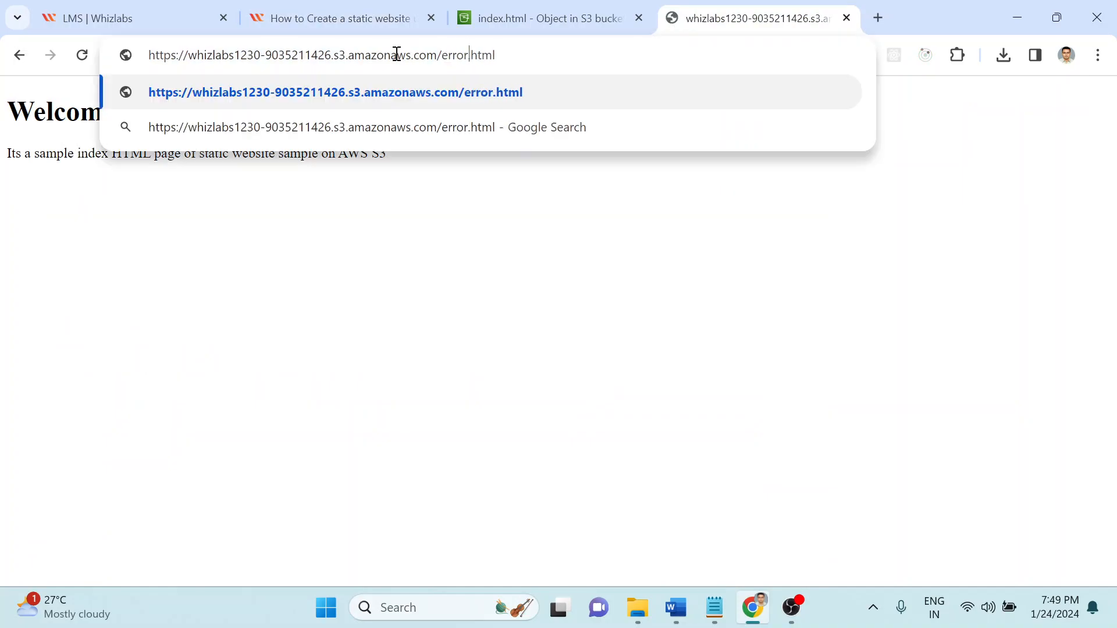
pyautogui.press('Return')
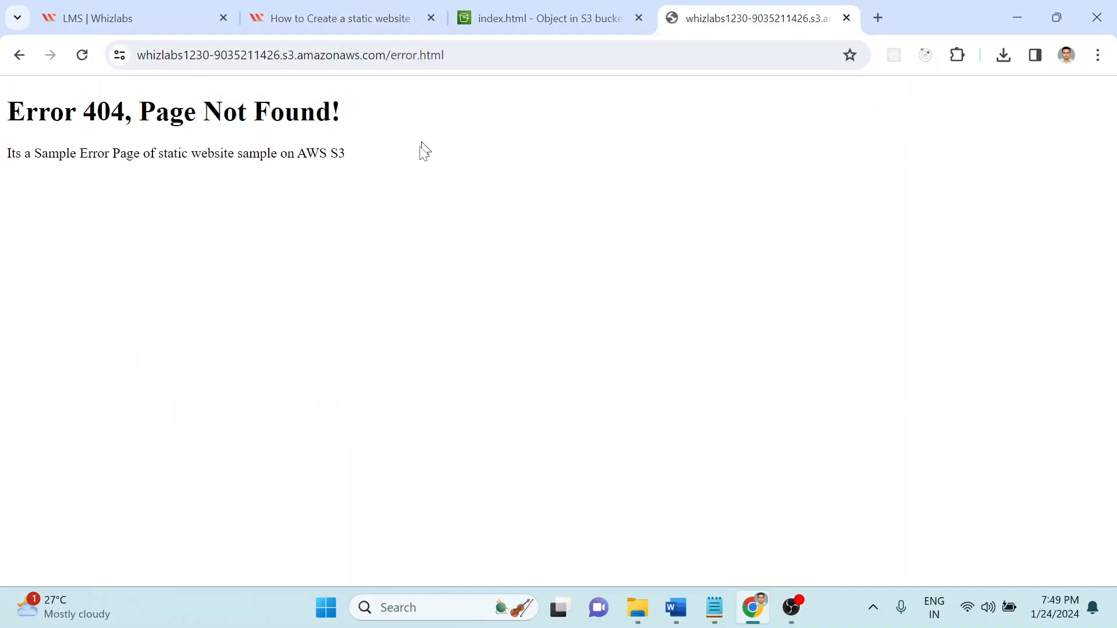
pyautogui.moveTo(349, 158); pyautogui.dragTo(37, 124)
pyautogui.click(356, 122)
# Step: Scroll the Whizlabs lab guide back to the top, then bring OBS to the front
pyautogui.click(355, 28)
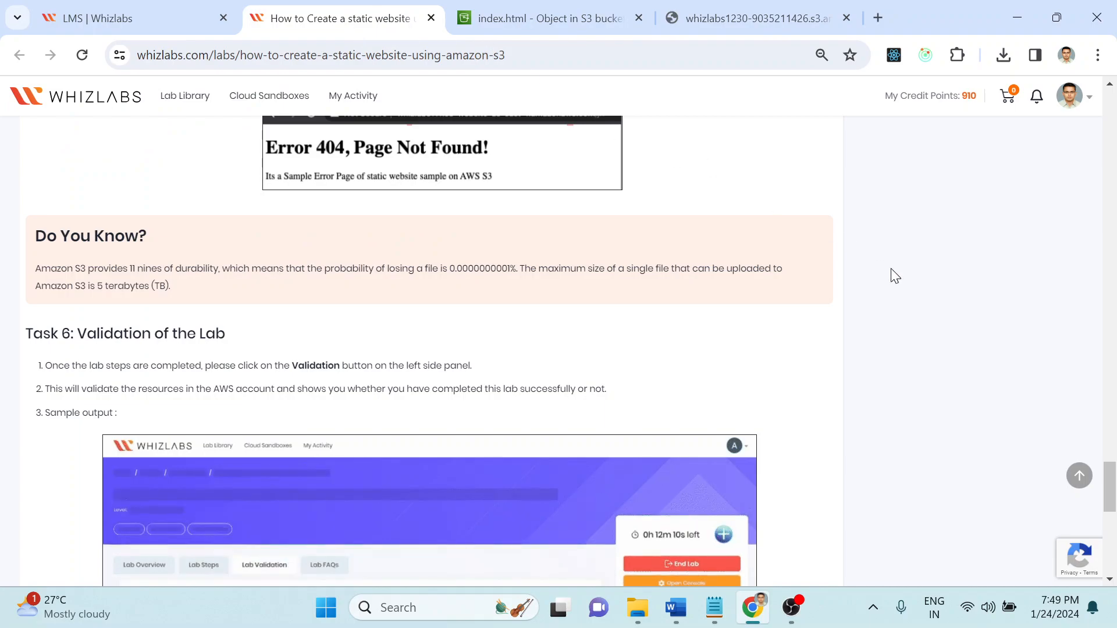
pyautogui.scroll(20, 1017, 342)
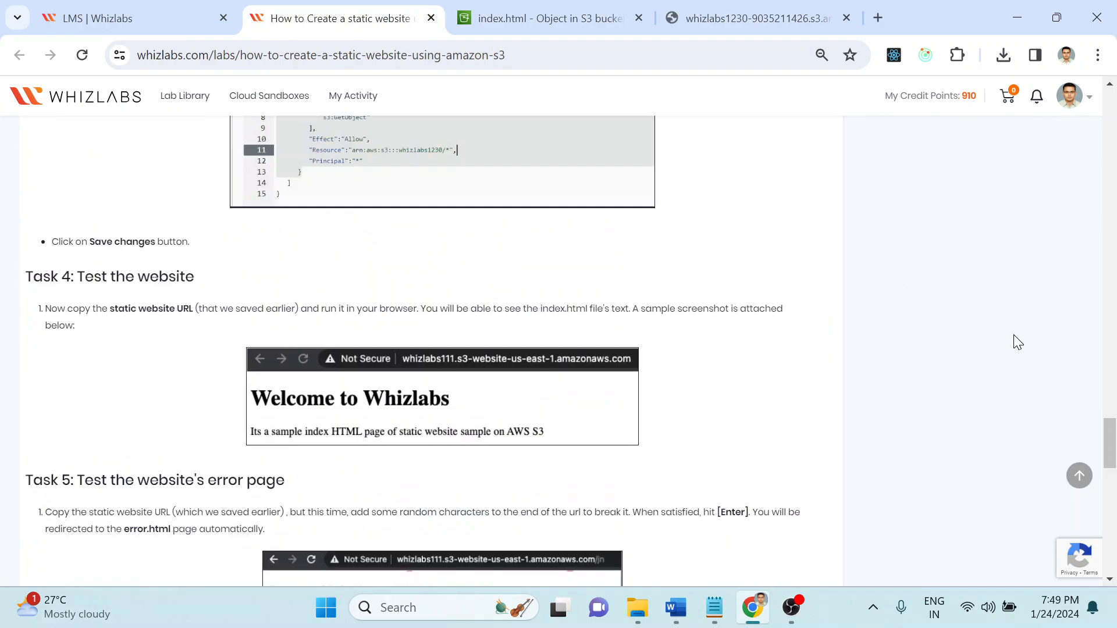
pyautogui.scroll(5, 1018, 343)
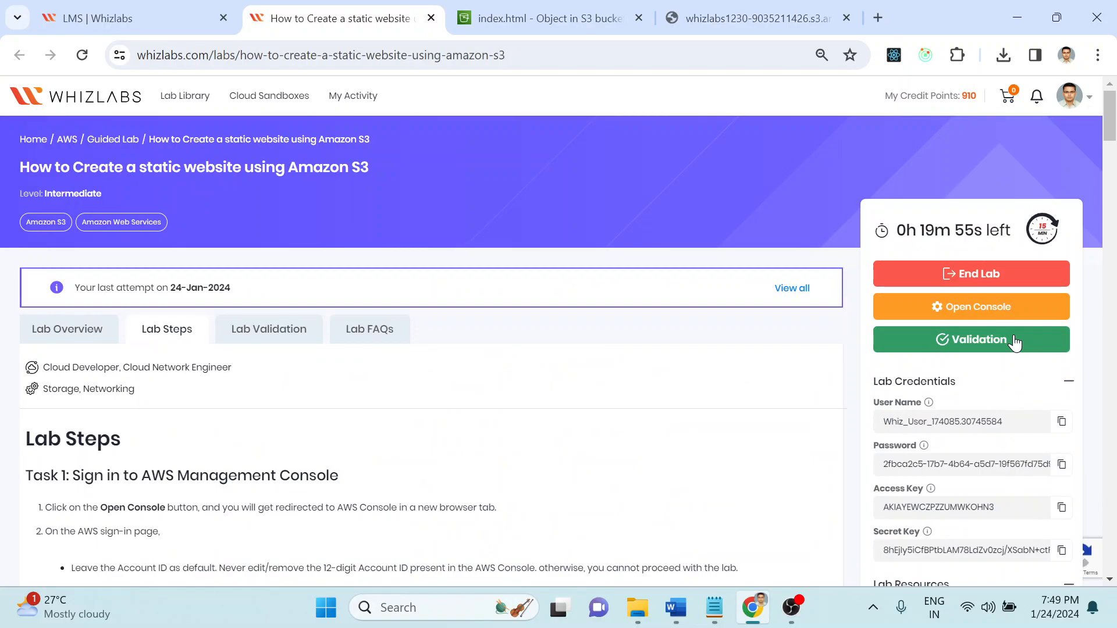
pyautogui.click(791, 608)
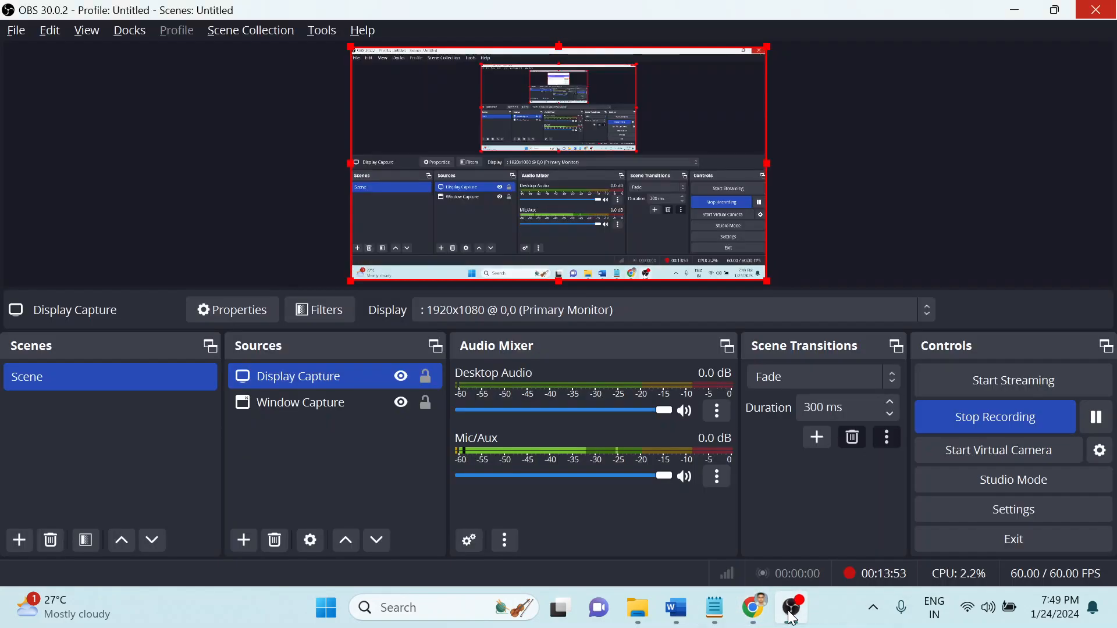